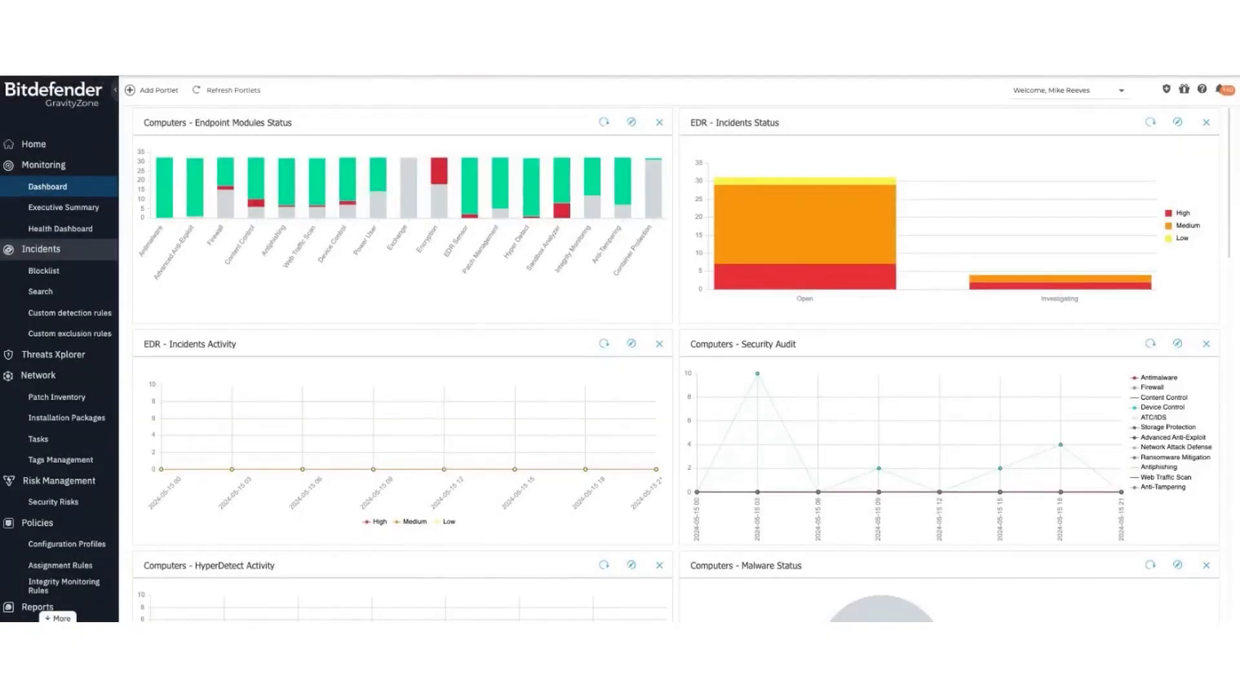
# - In Risk Management, view all misconfigurations filtered to High severity
pyautogui.click(58, 481)
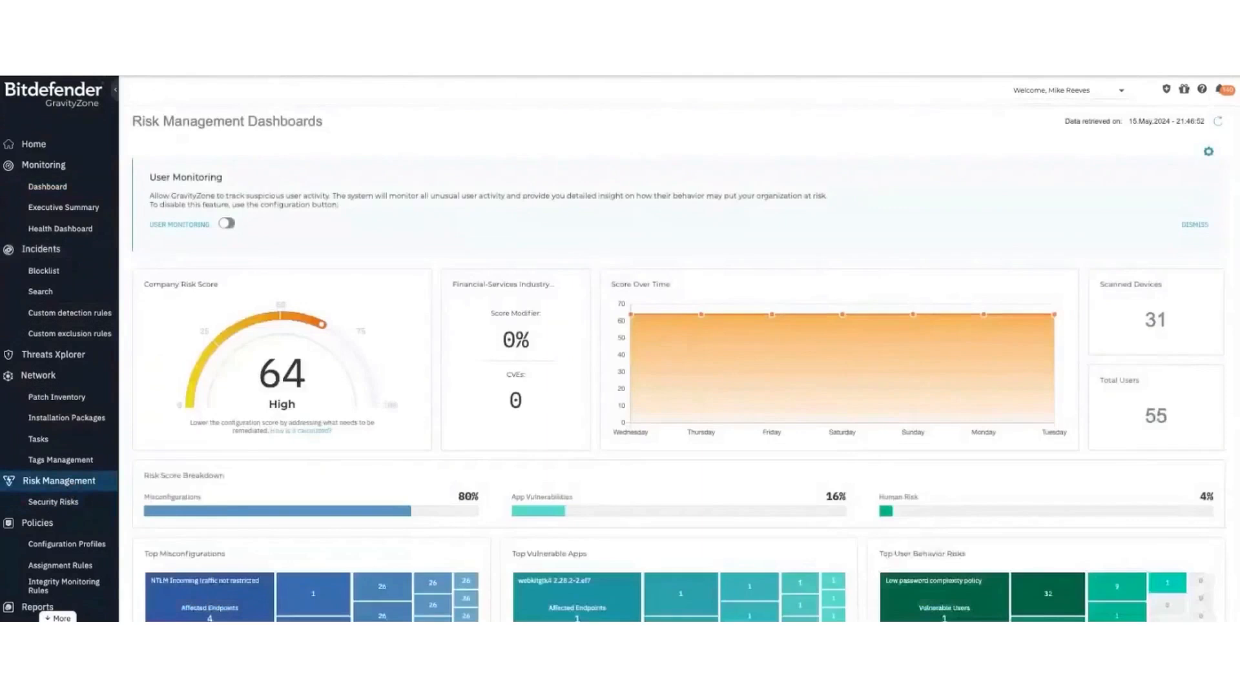
pyautogui.scroll(-1, 480, 435)
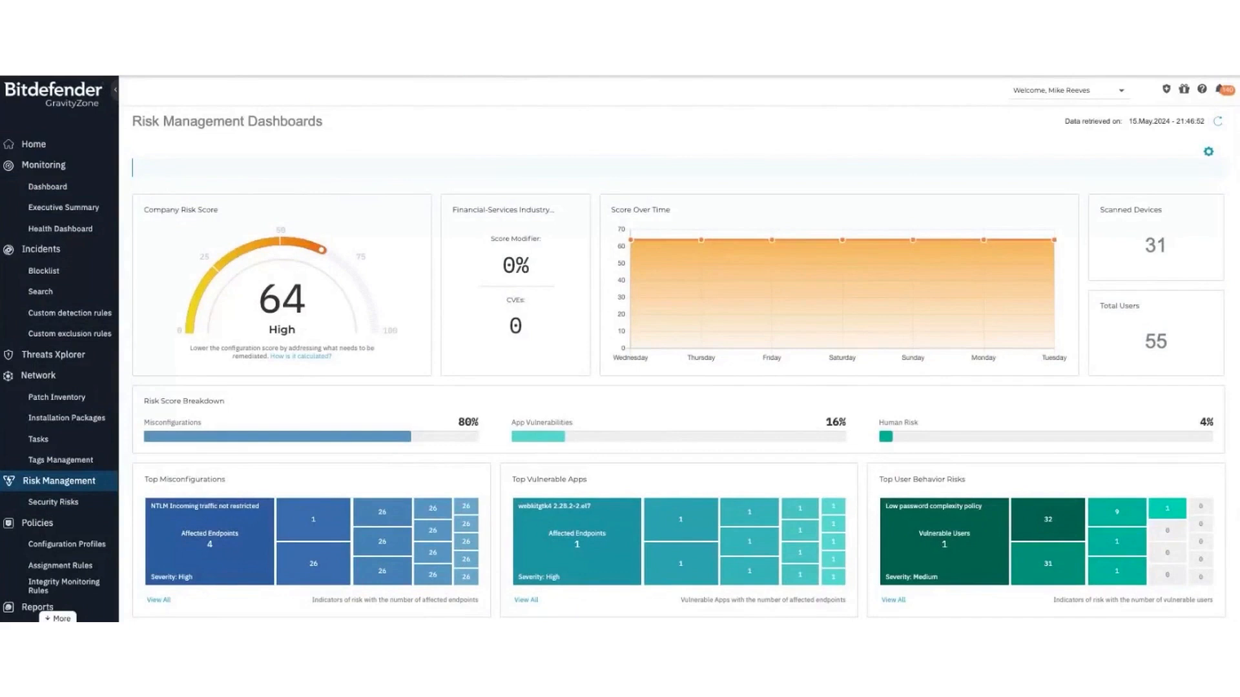
pyautogui.scroll(-2, 263, 437)
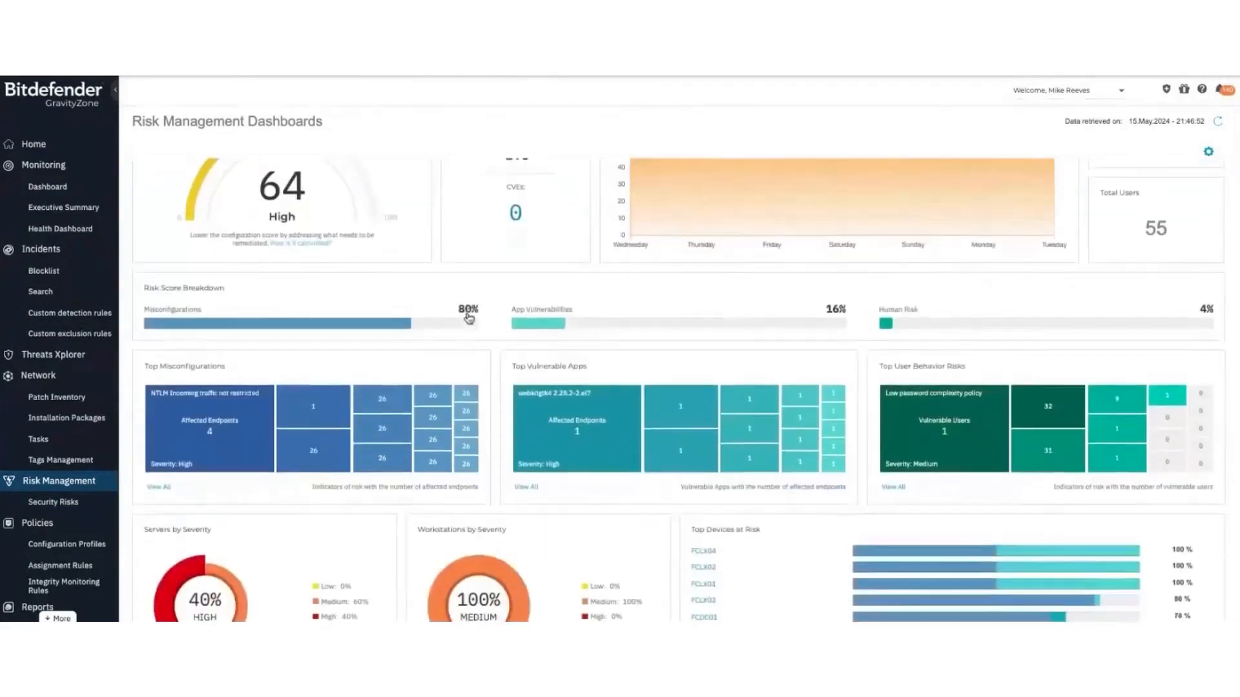
pyautogui.click(169, 484)
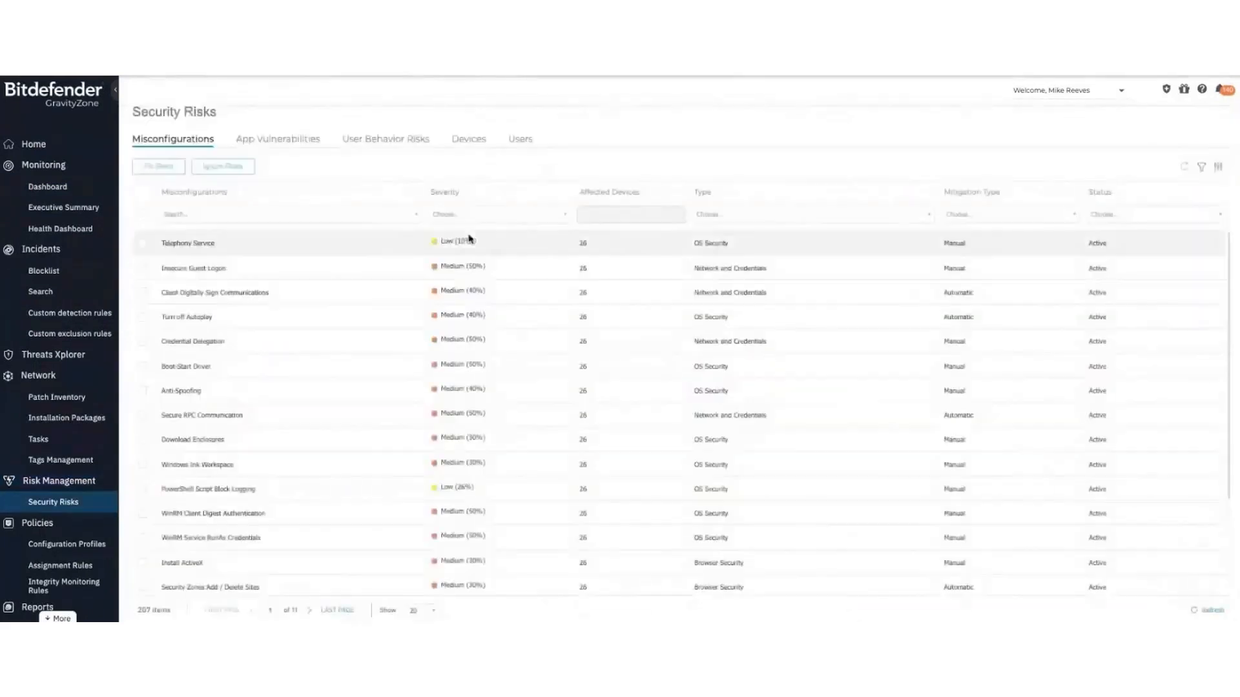
pyautogui.click(566, 215)
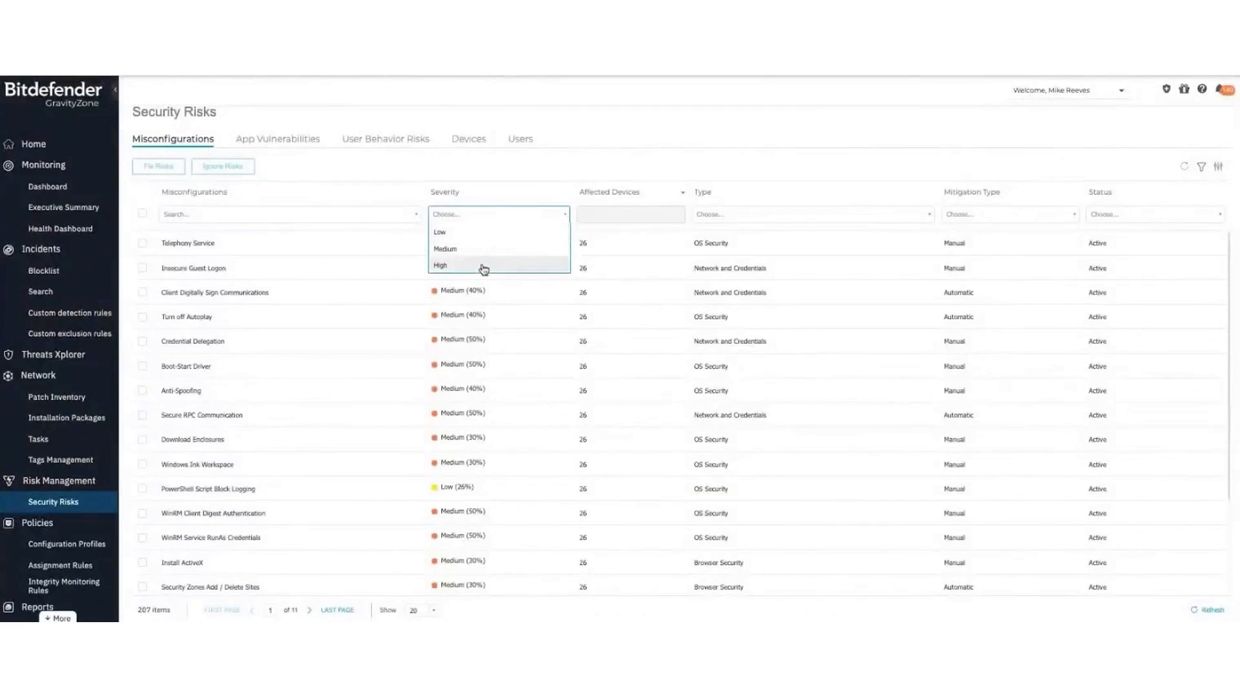
pyautogui.click(484, 267)
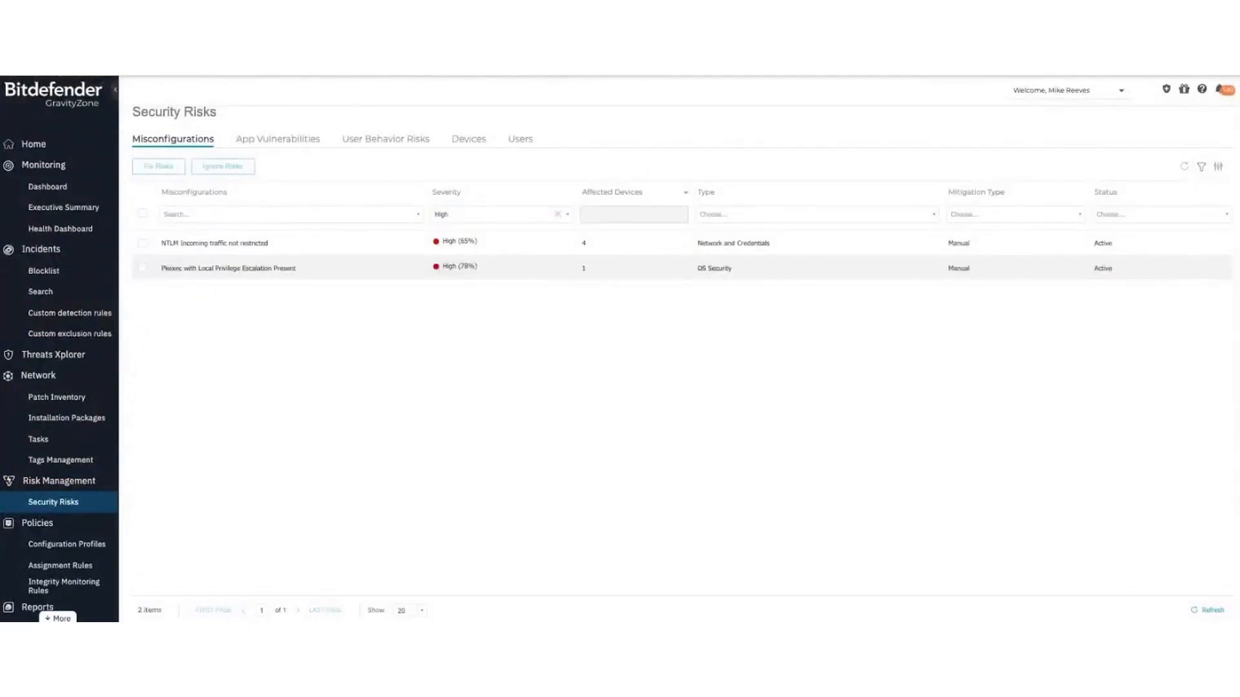
# - Refilter to Medium severity, inspect Insecure Guest Logon, then review App Vulnerabilities and User Behavior Risks
pyautogui.click(556, 214)
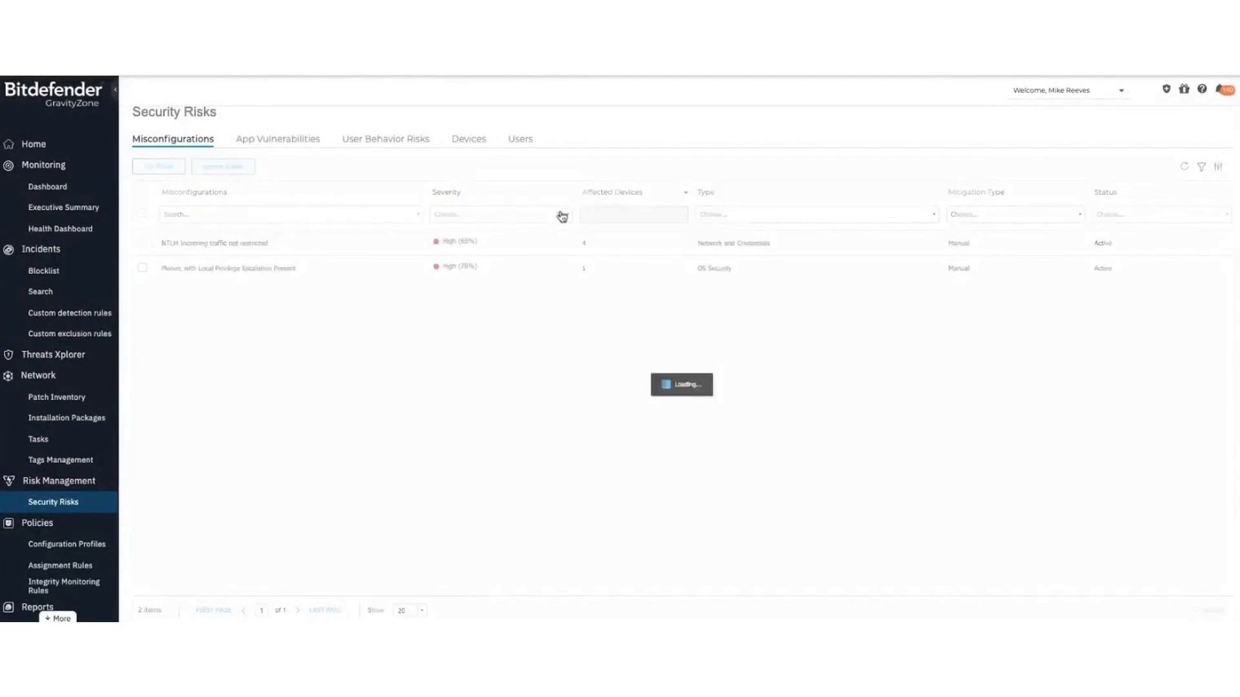
pyautogui.click(489, 213)
pyautogui.click(503, 247)
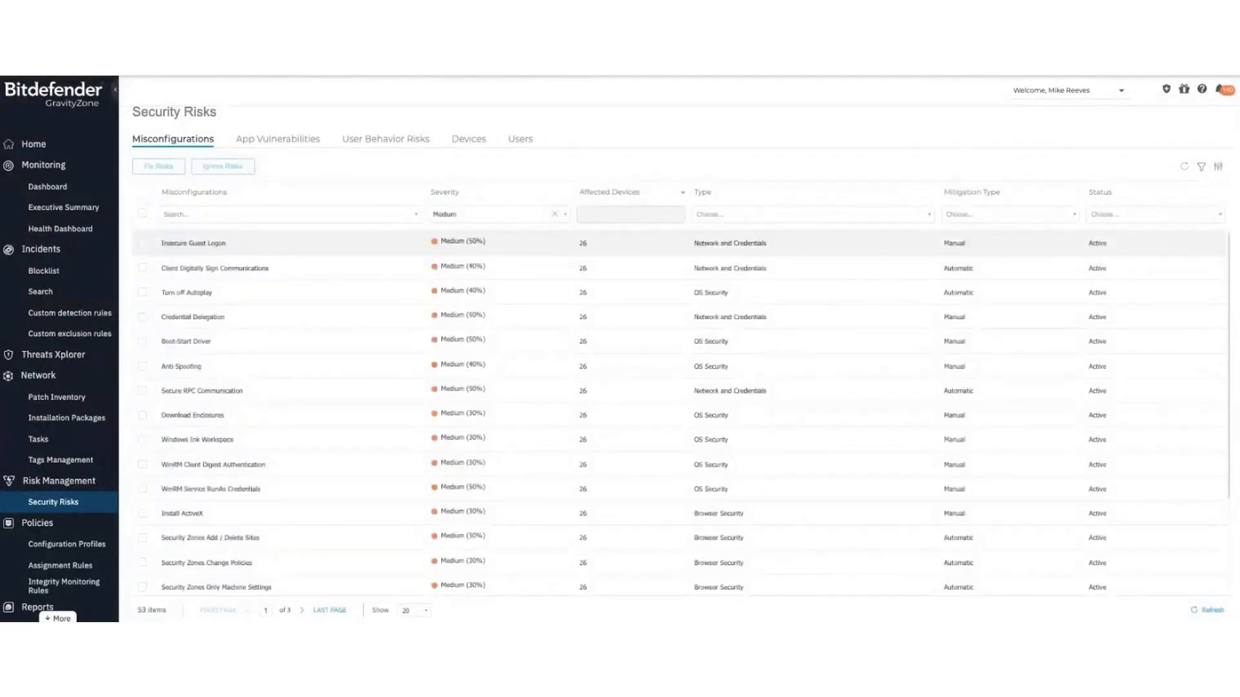
pyautogui.click(194, 244)
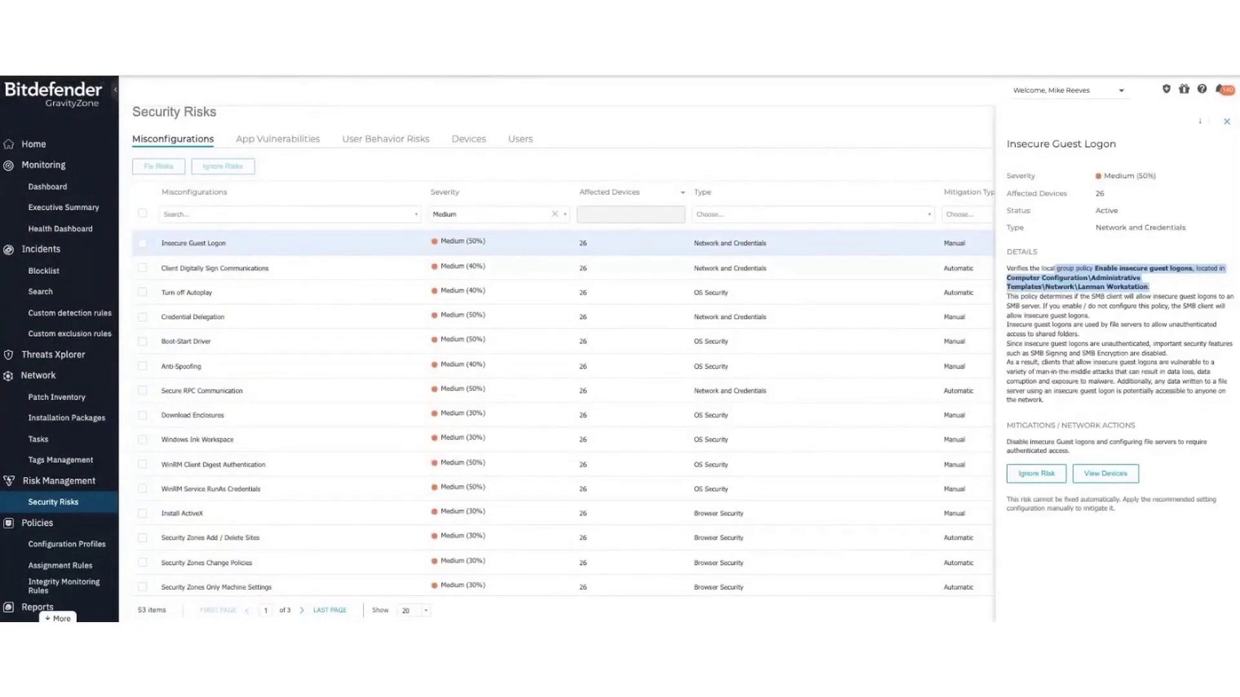
pyautogui.click(308, 139)
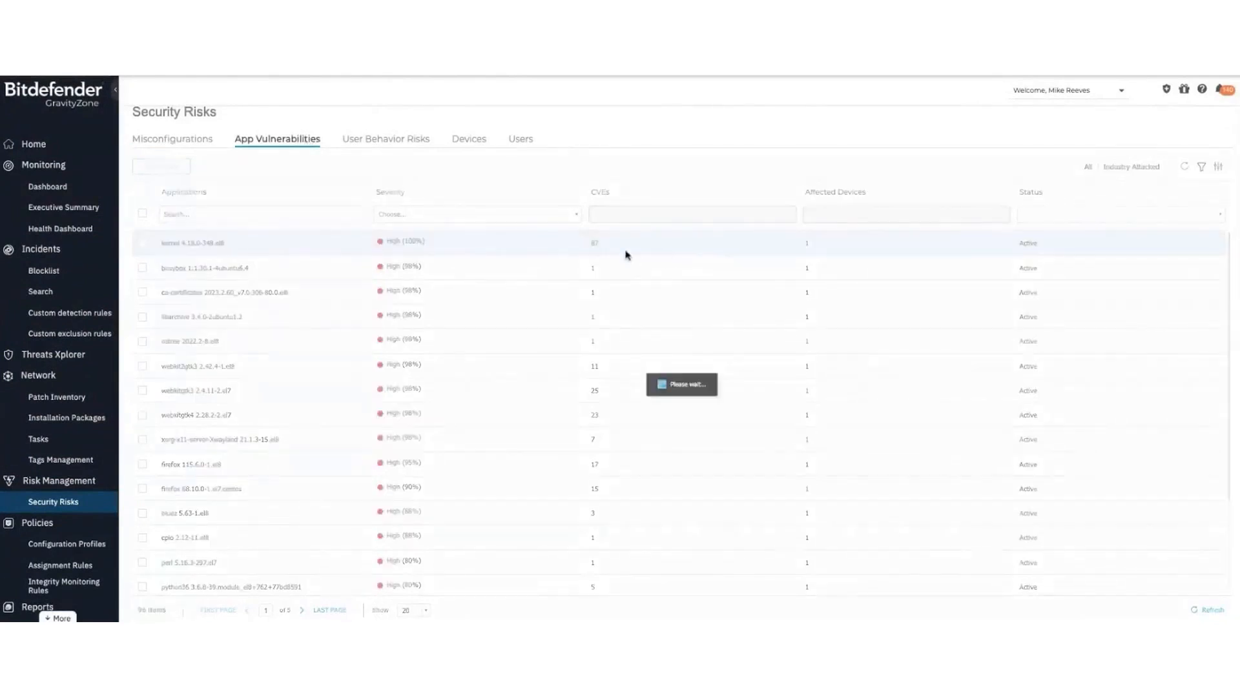
pyautogui.scroll(-5, 1094, 484)
pyautogui.scroll(-3, 1094, 485)
pyautogui.scroll(-3, 1094, 485)
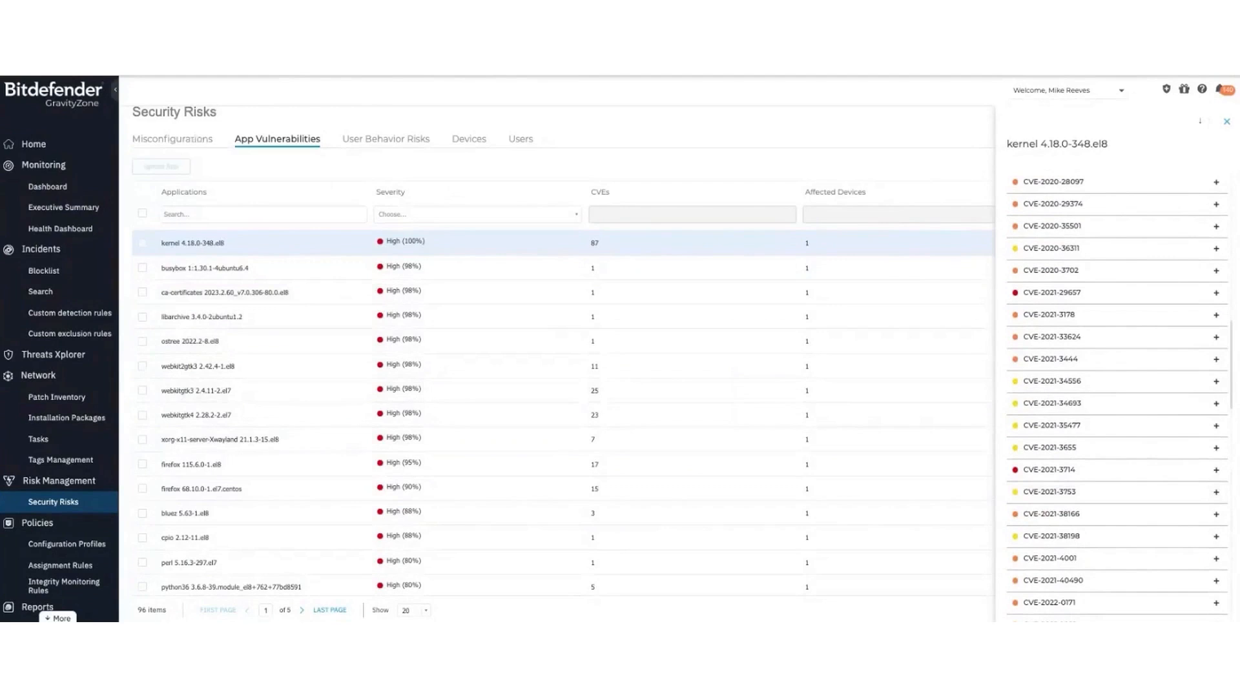
pyautogui.click(377, 141)
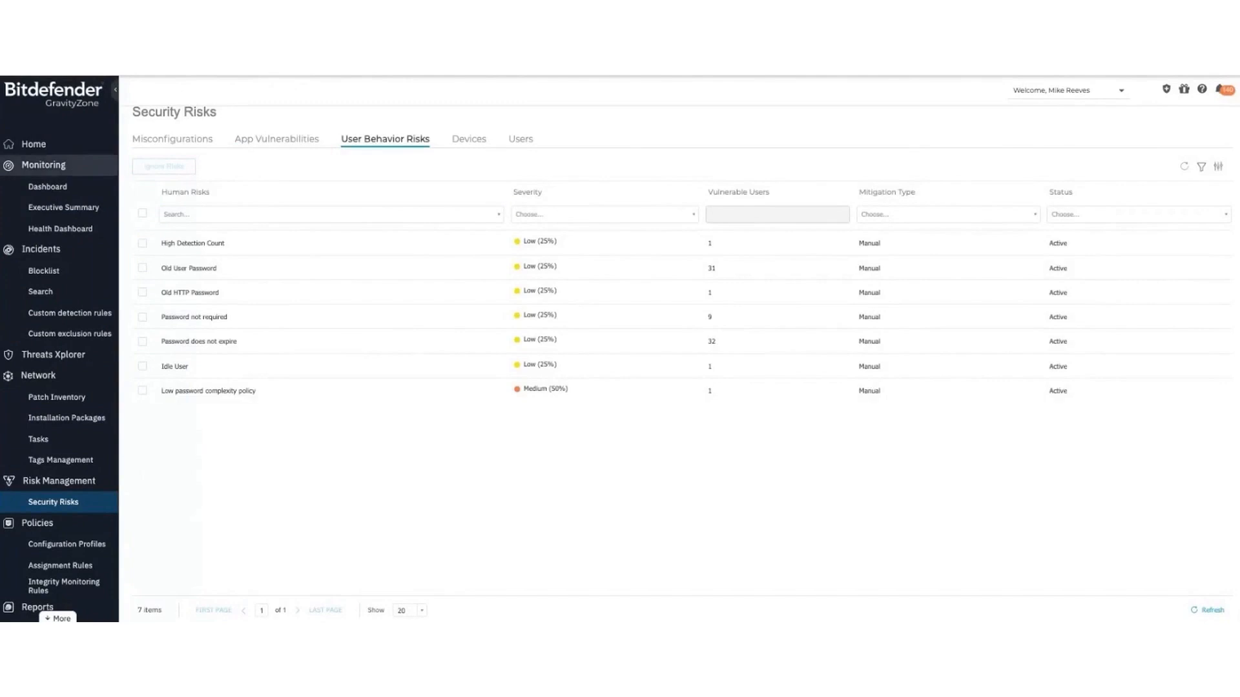
pyautogui.scroll(-4, 58, 379)
# - From Policies, review Policy for FE Lab's antimalware On-Access, On-Execute, On-Demand and Anti-Tampering settings
pyautogui.click(40, 321)
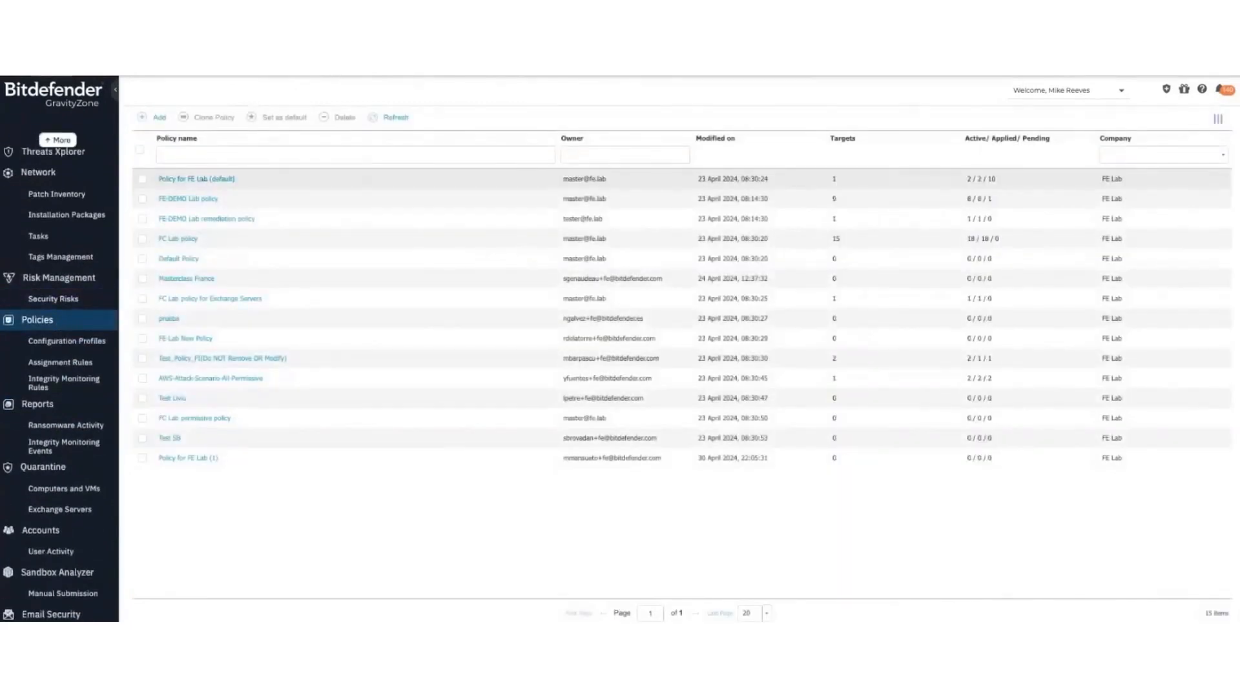
pyautogui.click(196, 179)
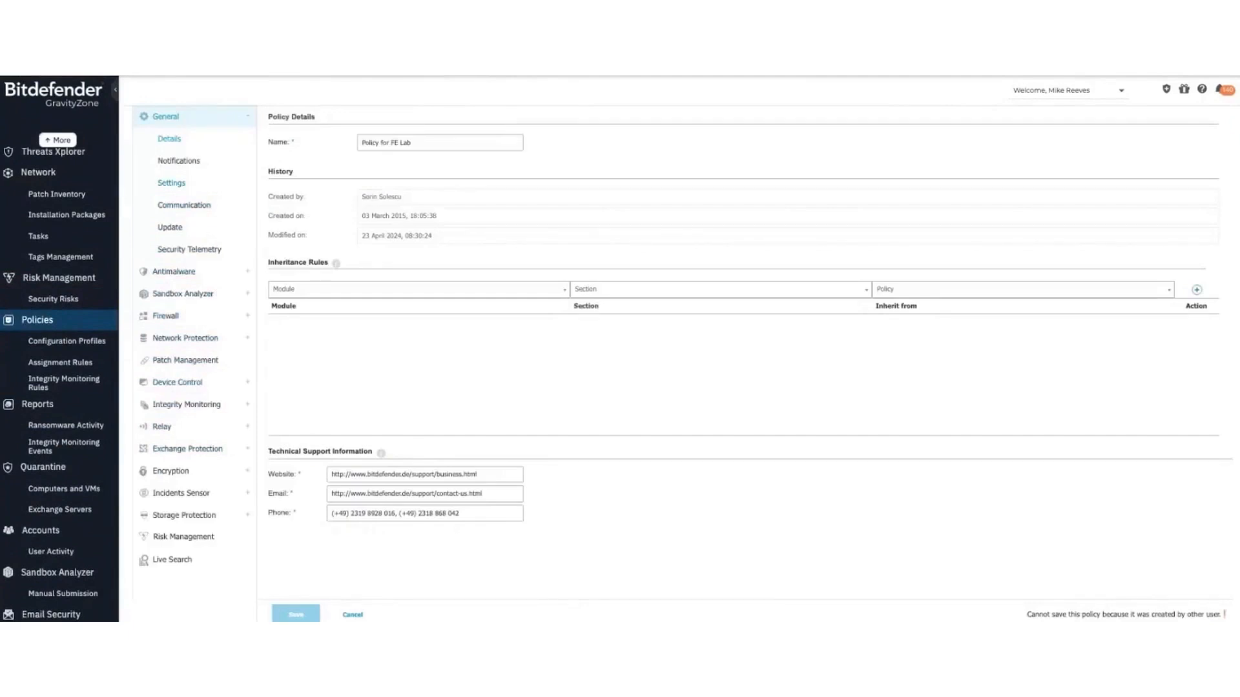
pyautogui.click(177, 270)
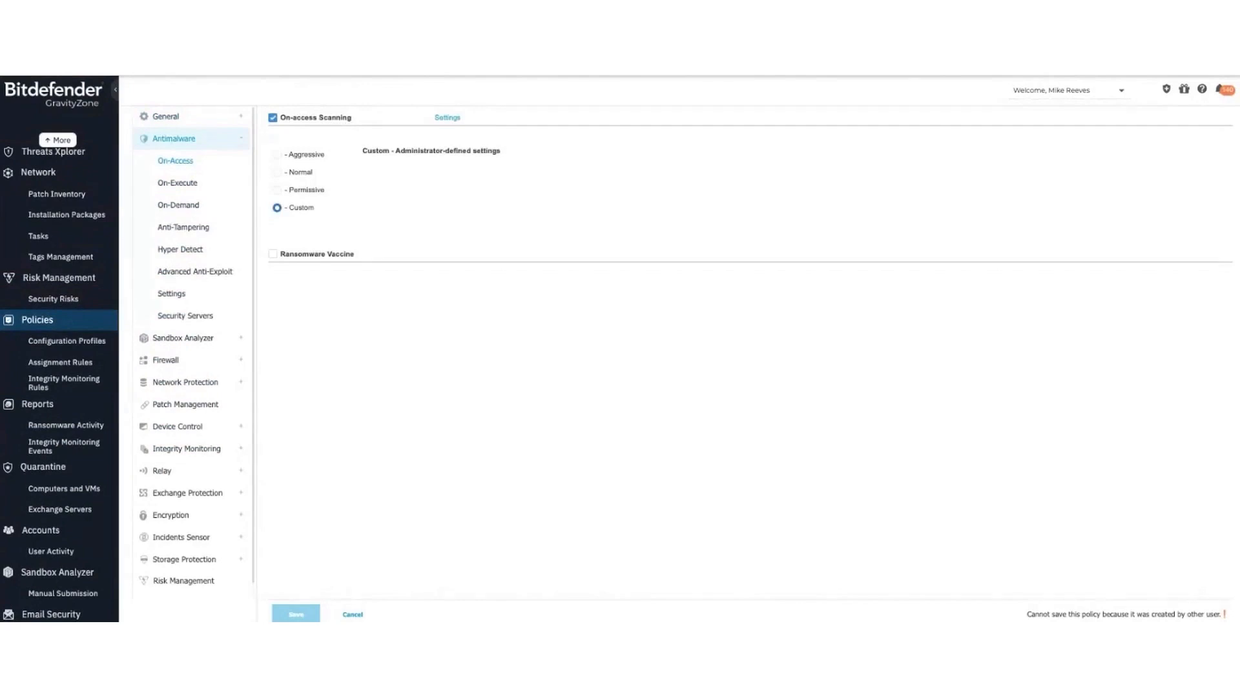
pyautogui.click(178, 184)
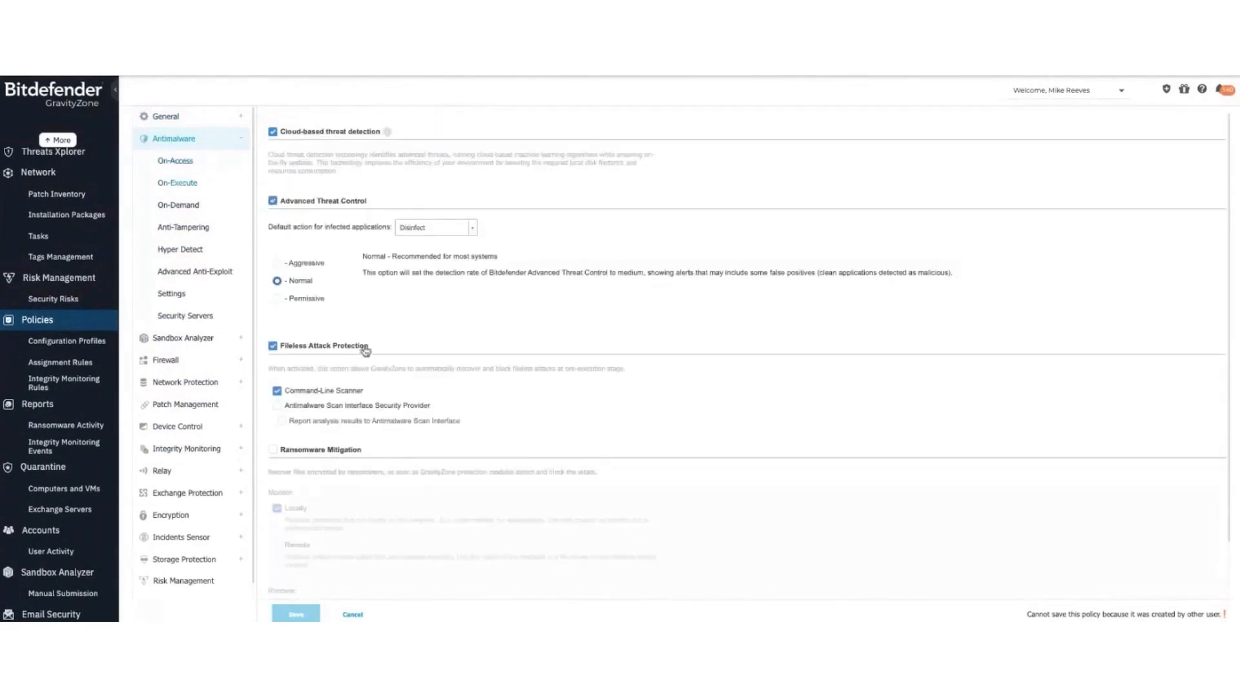
pyautogui.click(194, 205)
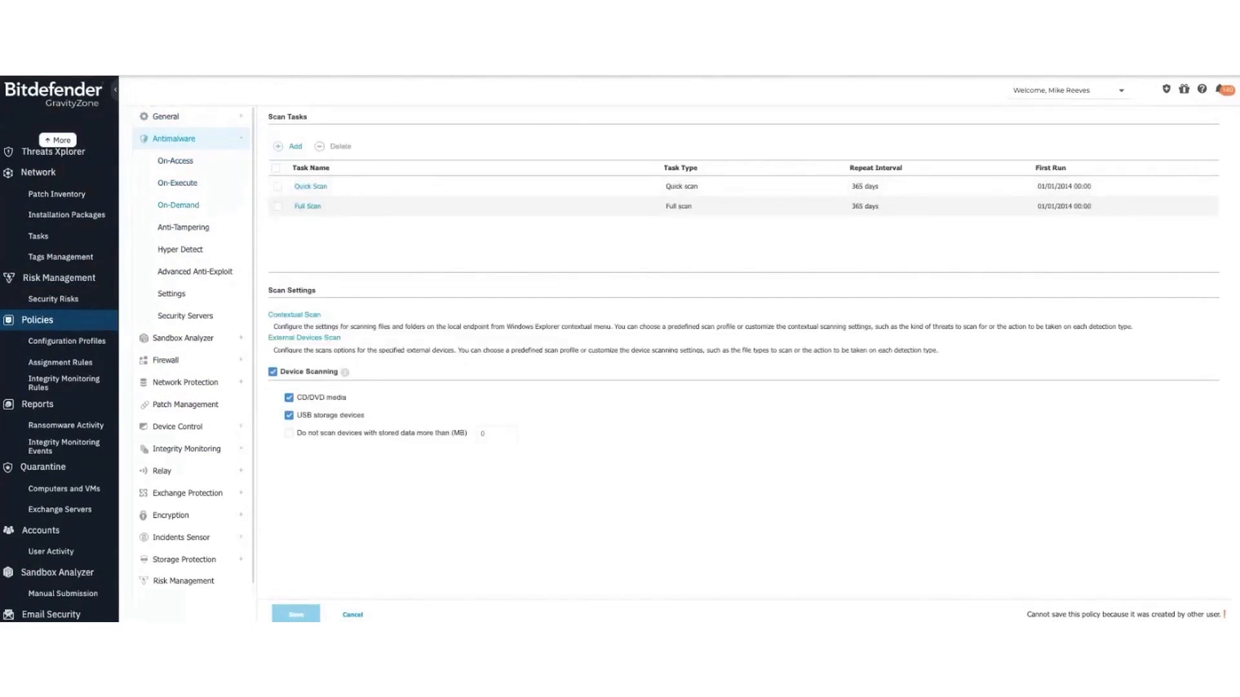
pyautogui.click(190, 229)
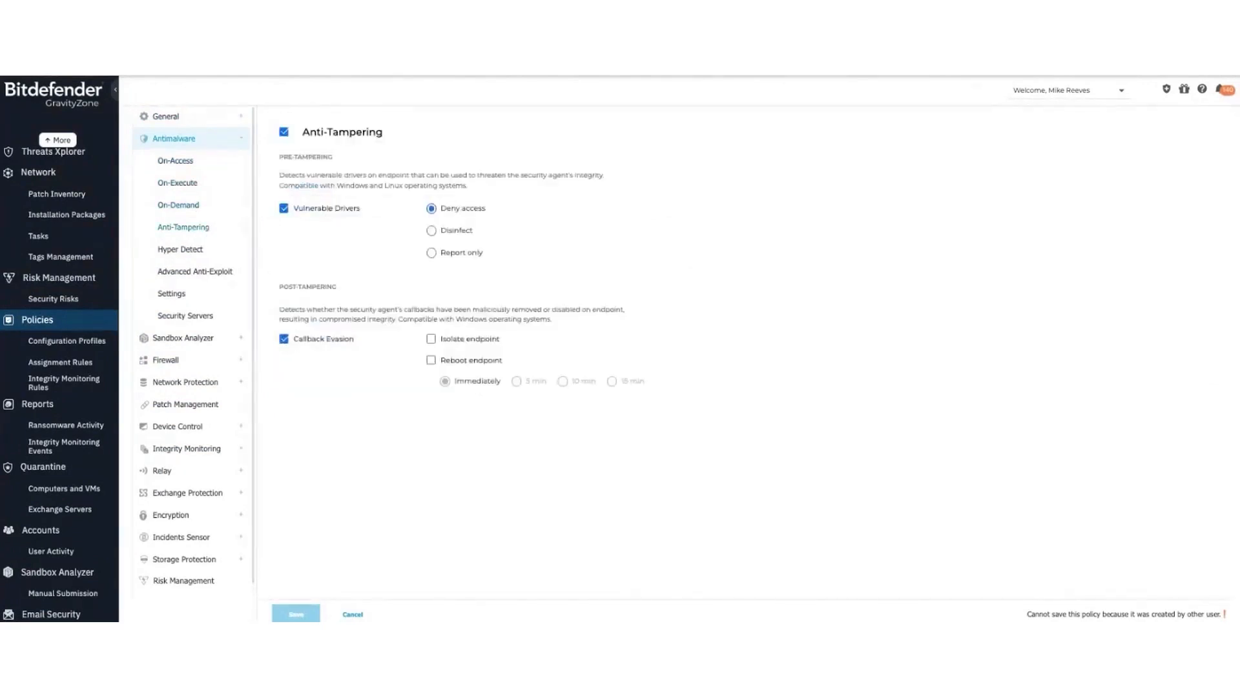
# - Review the policy's Network Protection and Network Attack Defense settings, then go to Incidents
pyautogui.click(191, 381)
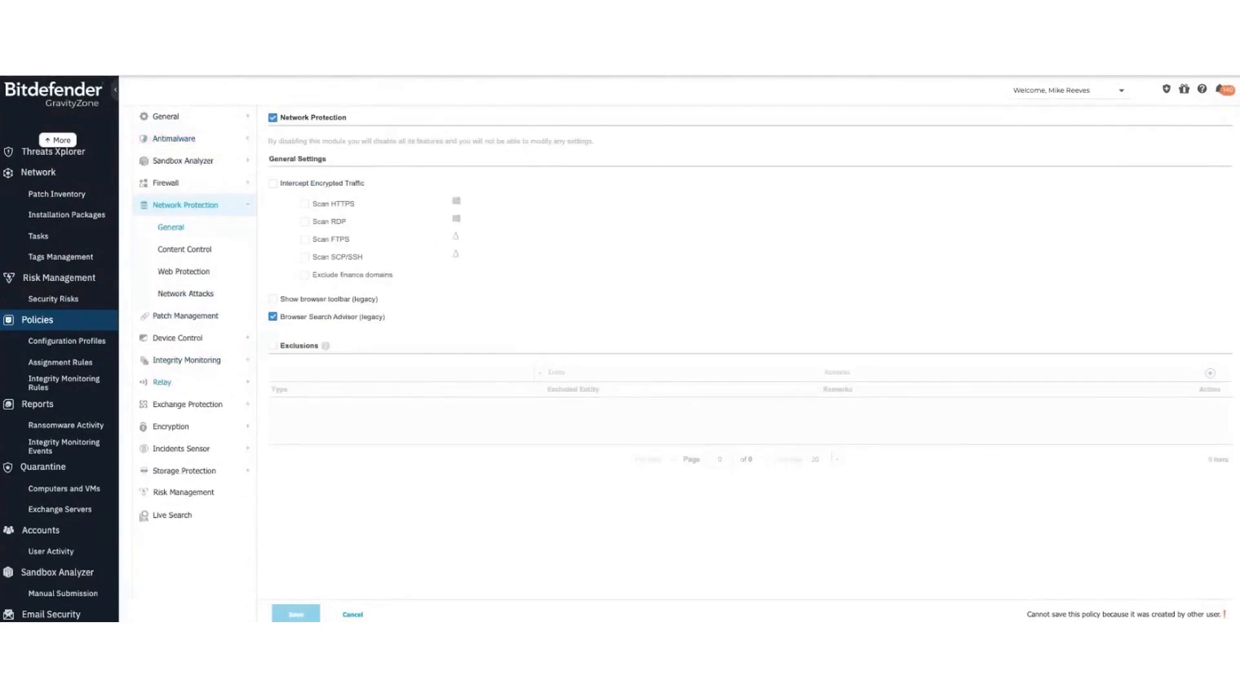
pyautogui.click(185, 293)
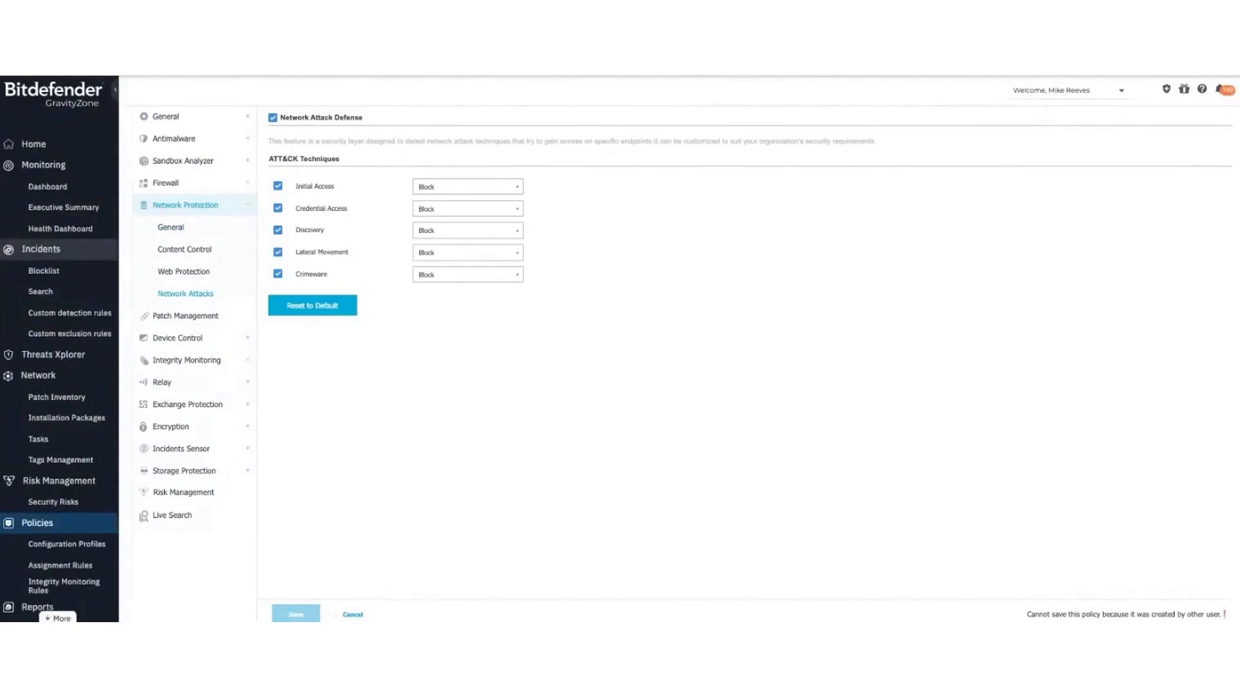
pyautogui.click(41, 250)
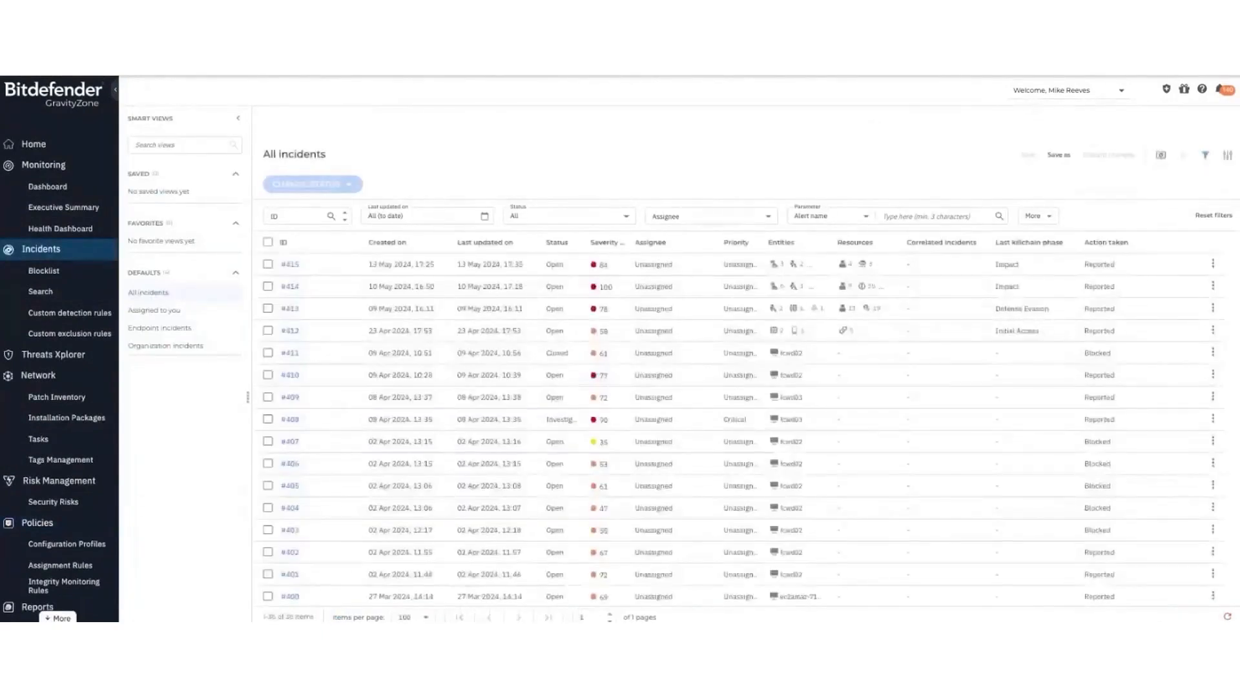
# - Open incident #415's full overview and glance at its attack graph
pyautogui.click(445, 272)
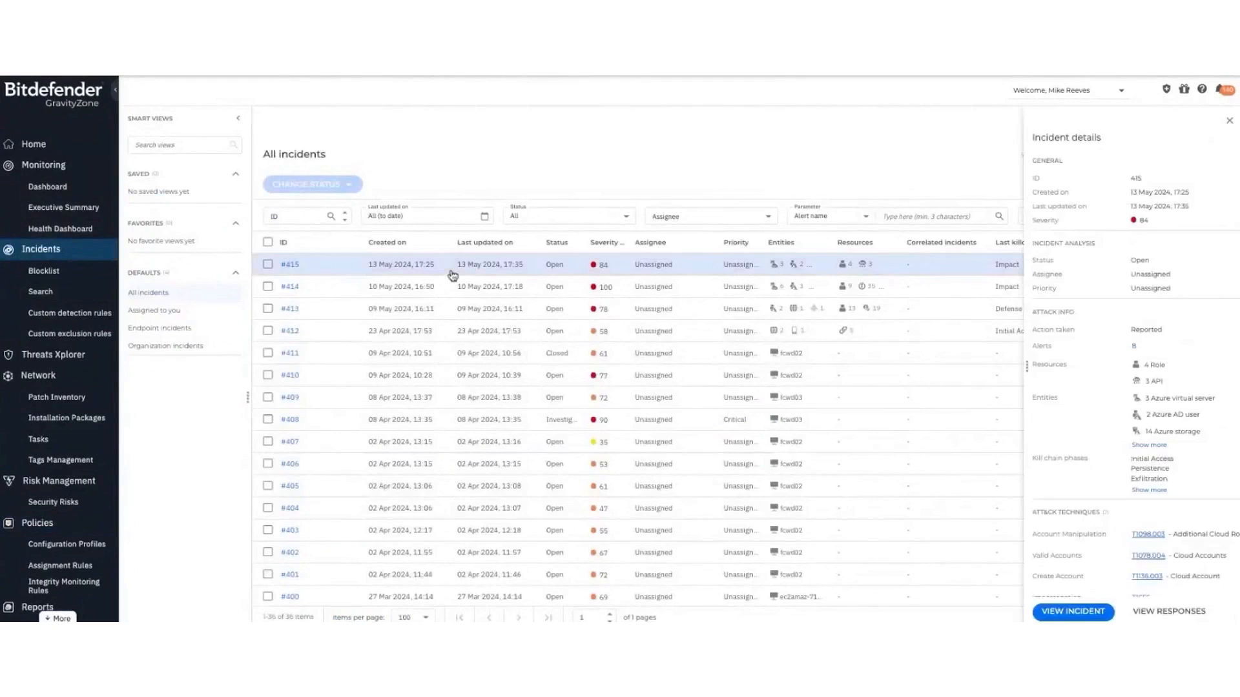
pyautogui.click(1073, 612)
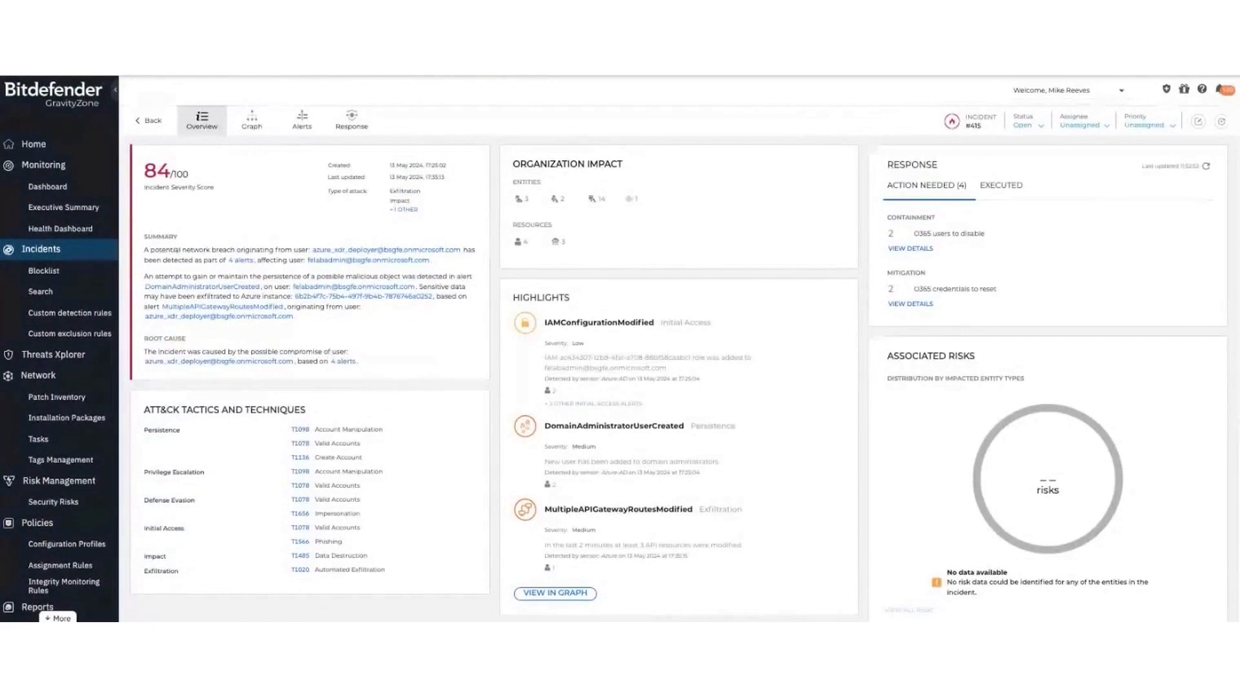
pyautogui.click(252, 121)
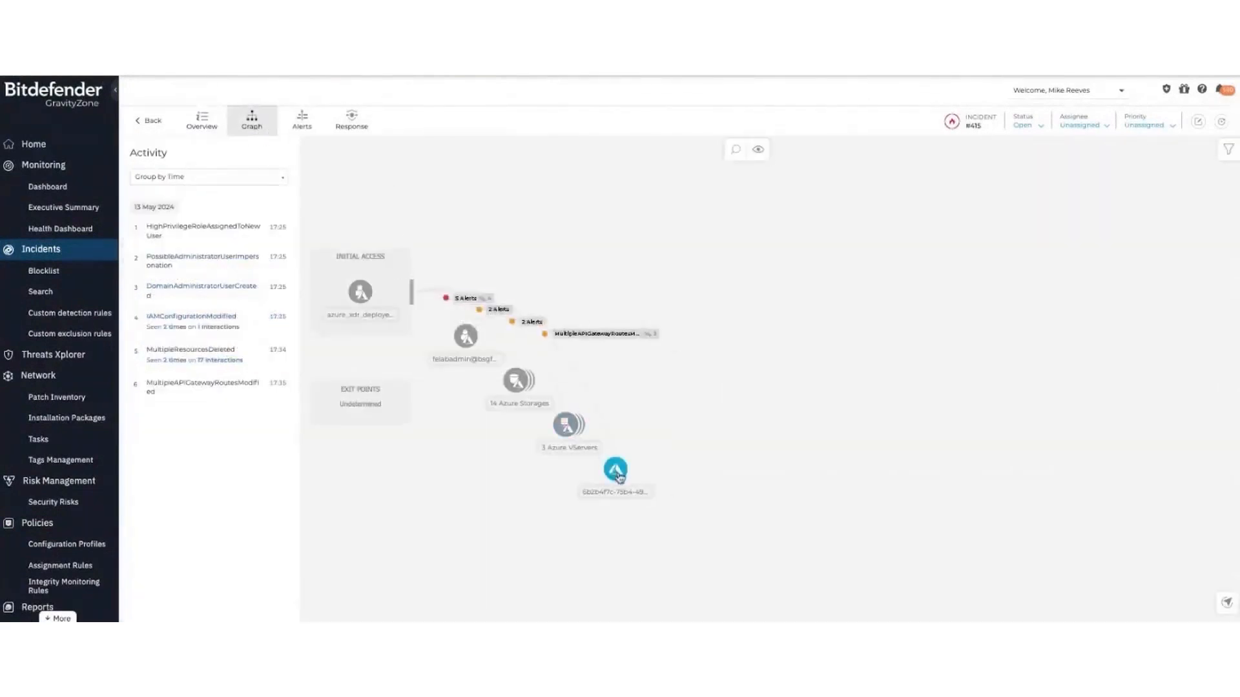
pyautogui.click(202, 120)
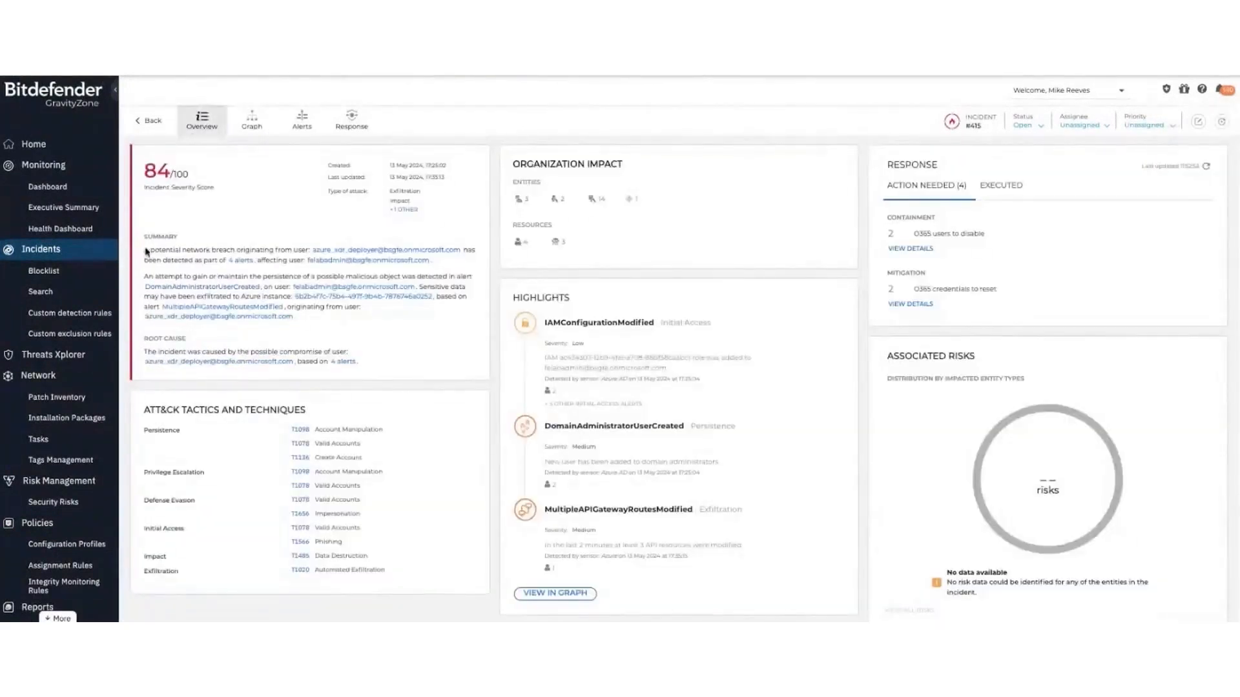
pyautogui.click(287, 226)
# - Review the pending containment actions and select both of them
pyautogui.click(917, 249)
pyautogui.click(269, 260)
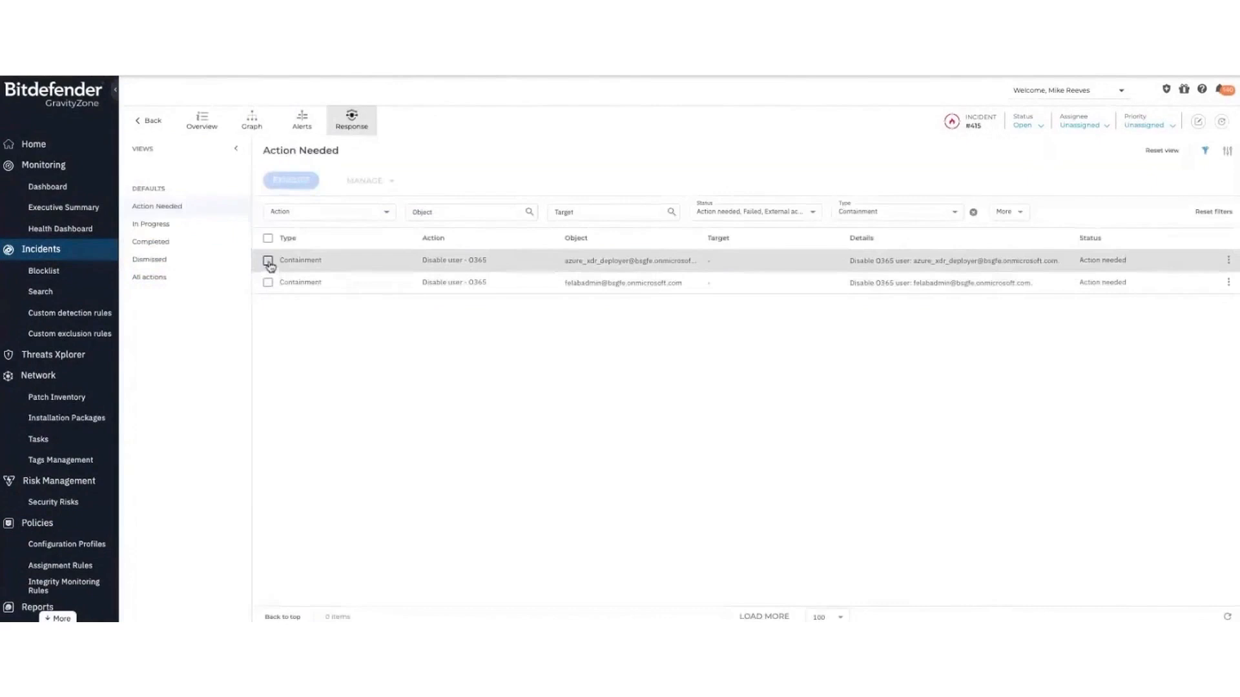
pyautogui.click(268, 283)
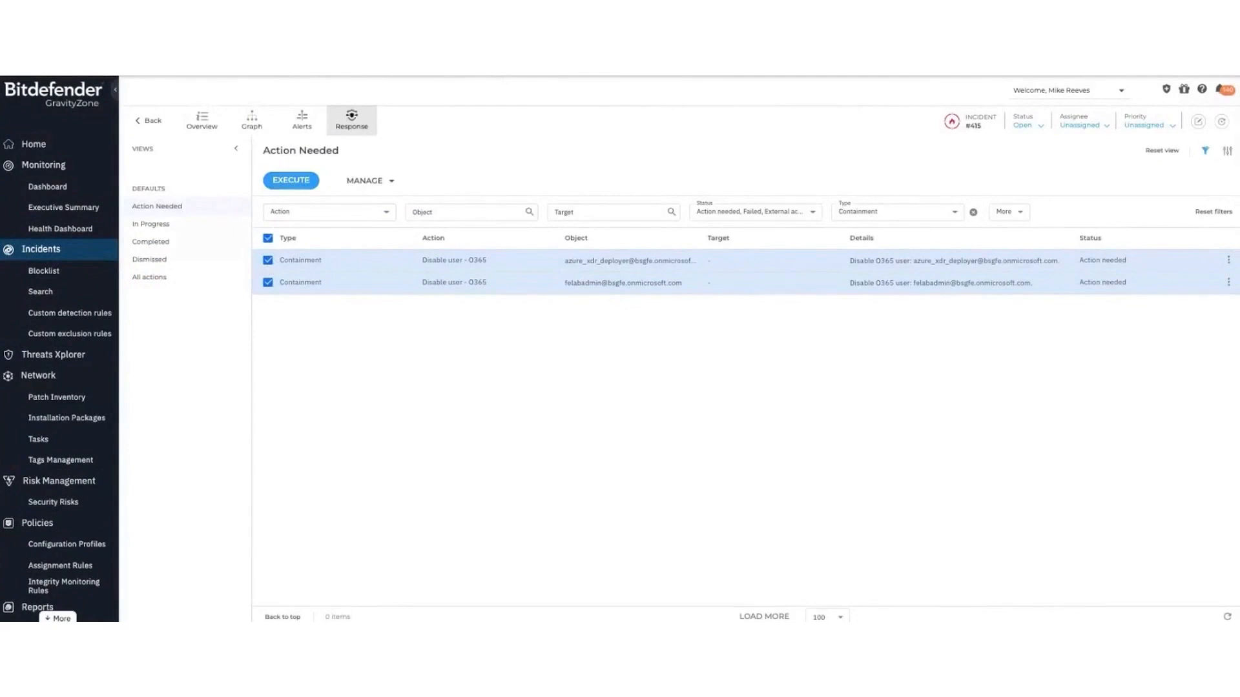
pyautogui.click(202, 119)
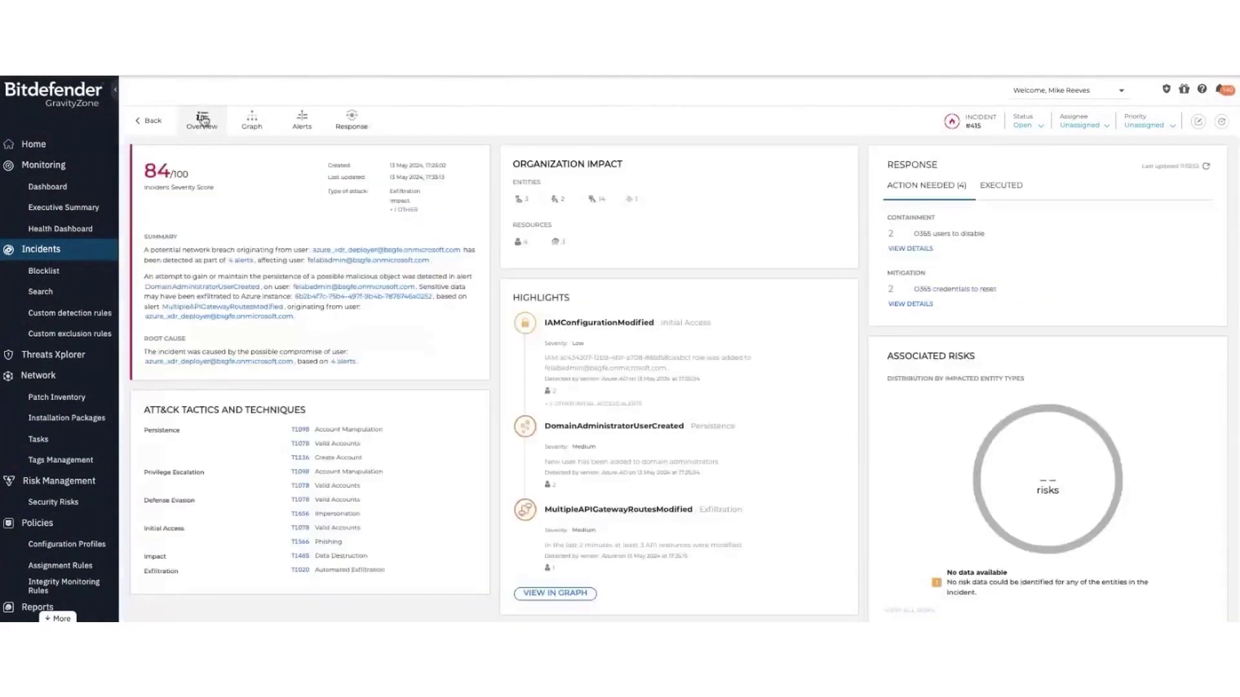
# - In the graph, inspect the admin account, 14 Azure storages and 3 Azure virtual servers, then return to All incidents
pyautogui.click(252, 119)
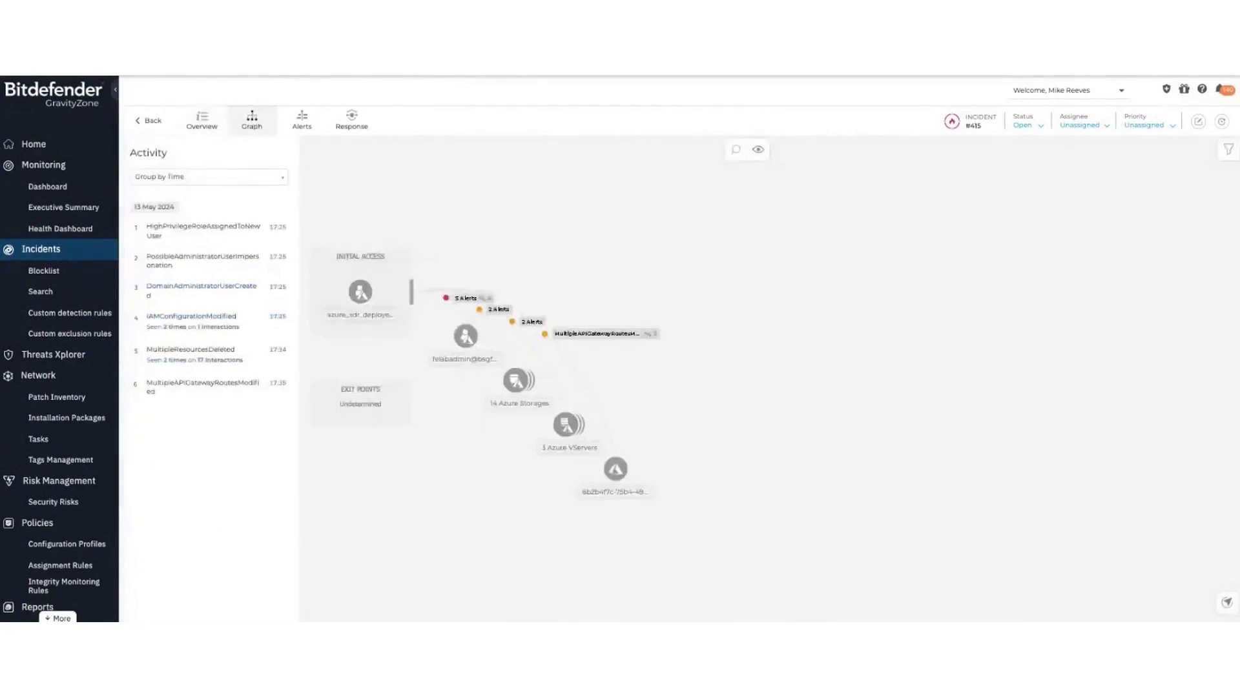
pyautogui.click(466, 335)
pyautogui.click(518, 377)
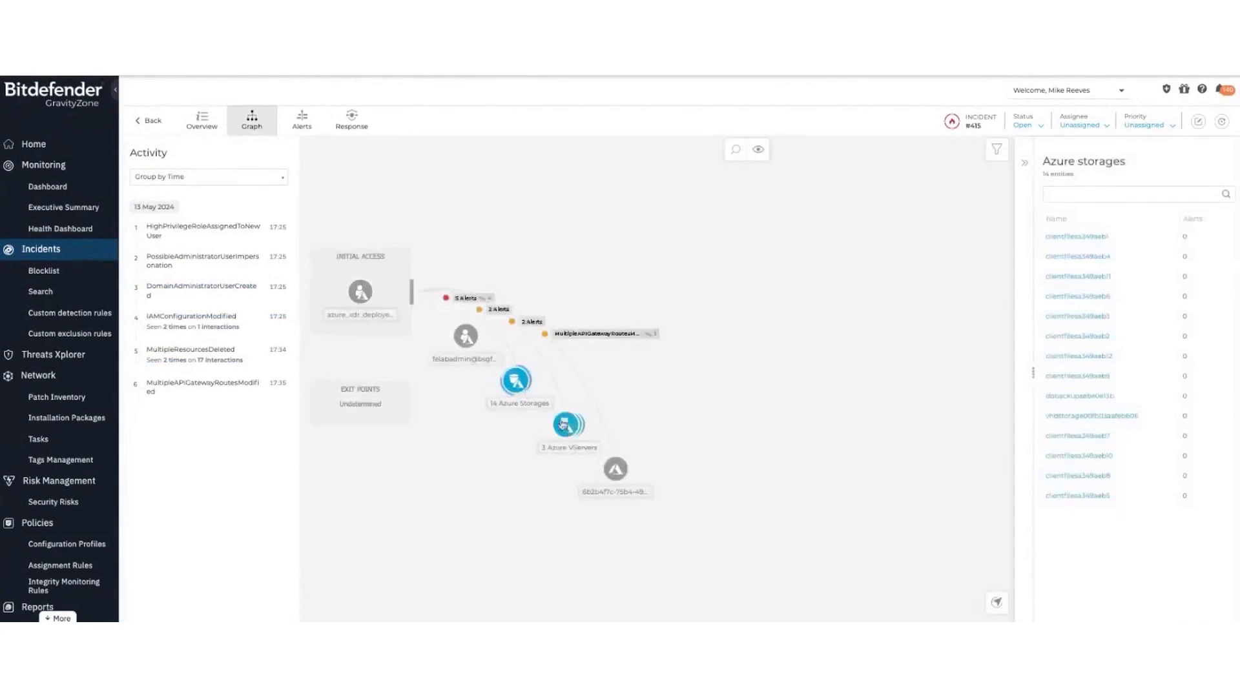
pyautogui.click(568, 427)
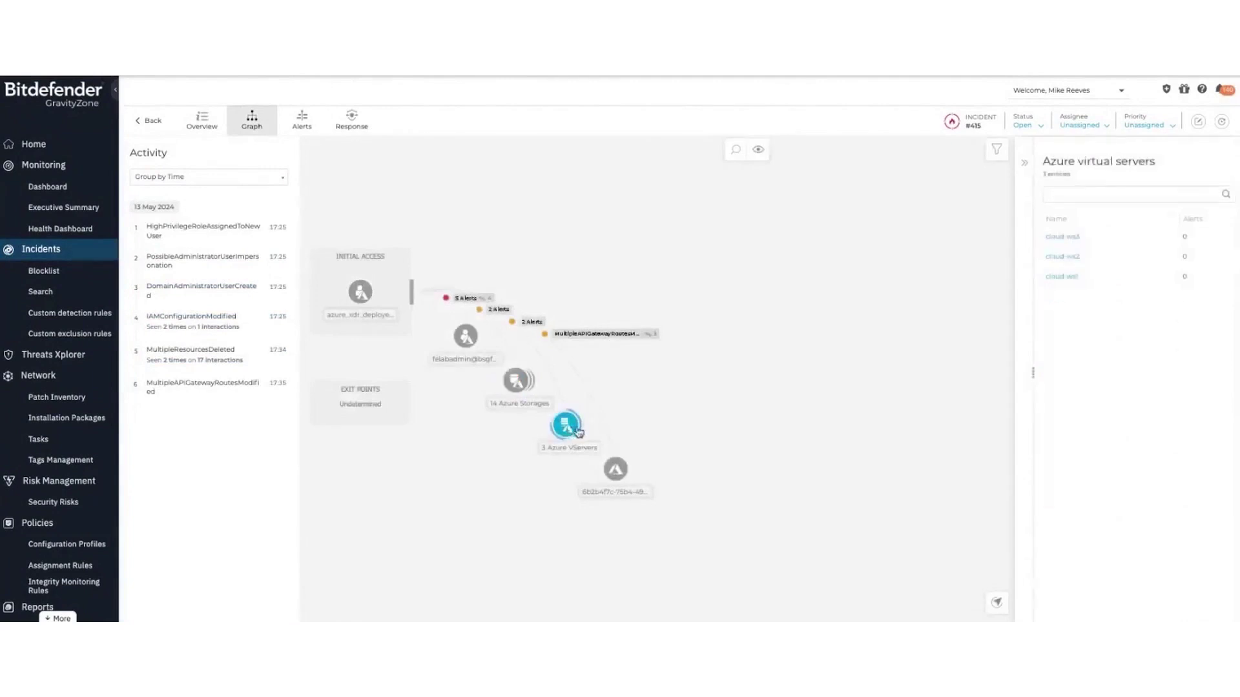
pyautogui.click(147, 122)
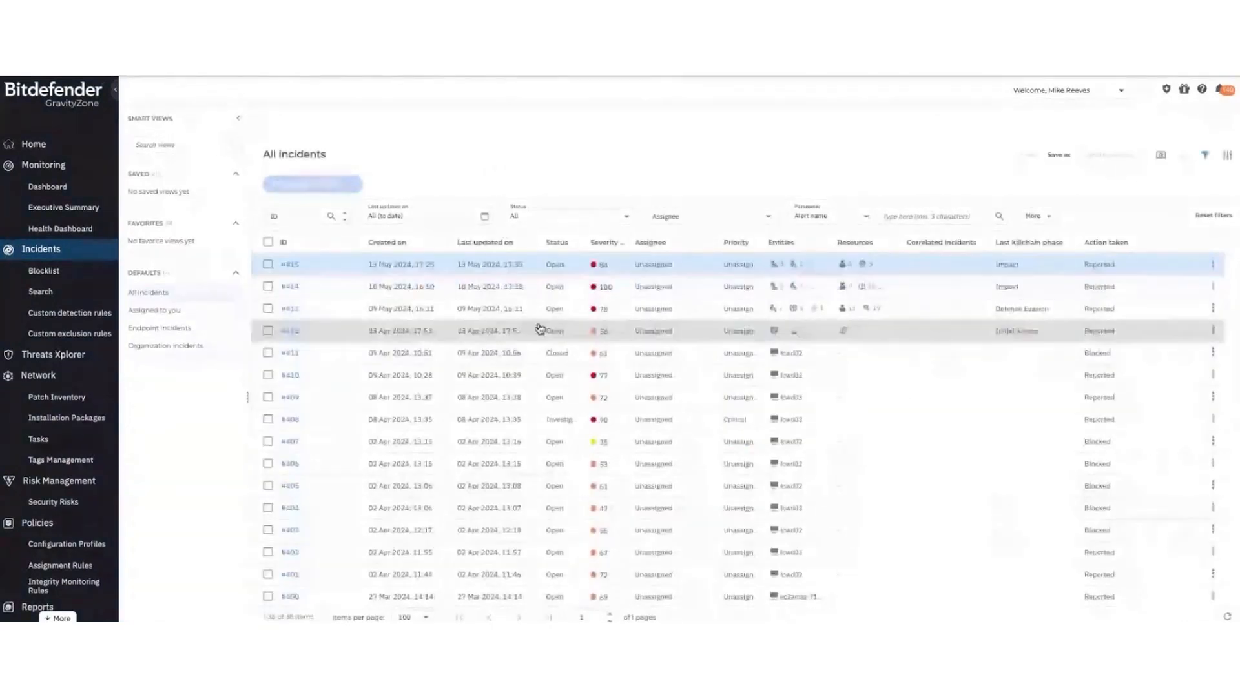
pyautogui.click(540, 330)
pyautogui.click(1073, 612)
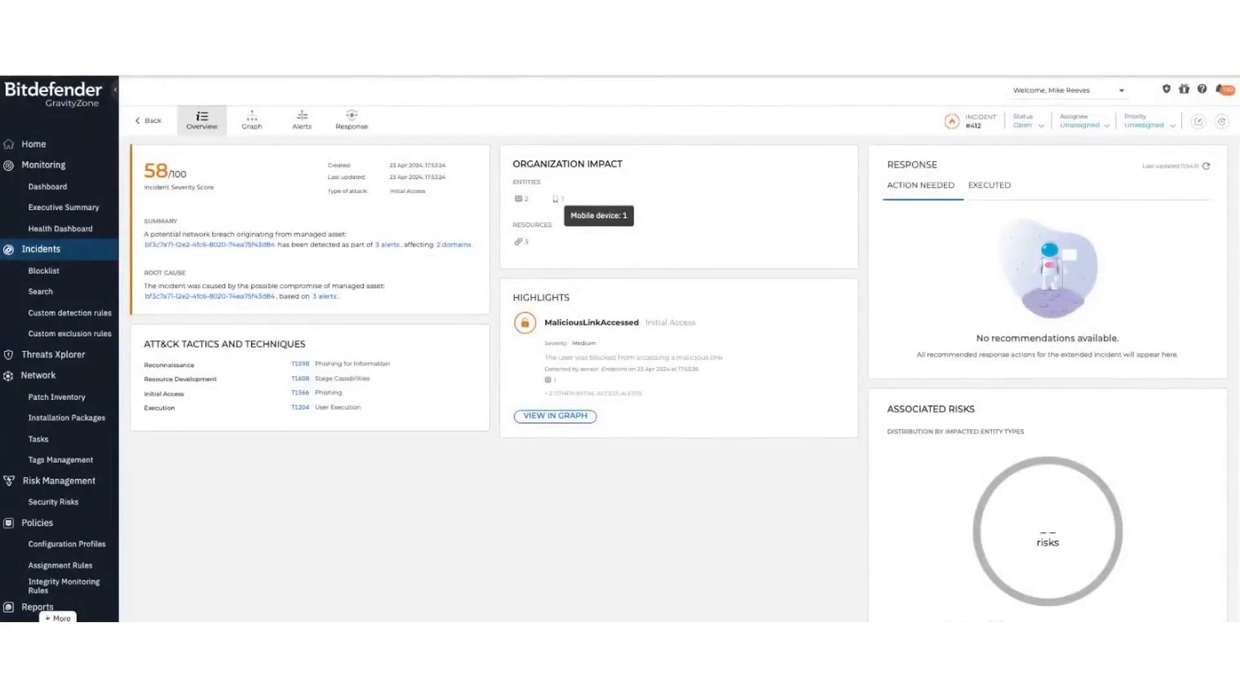
pyautogui.click(146, 122)
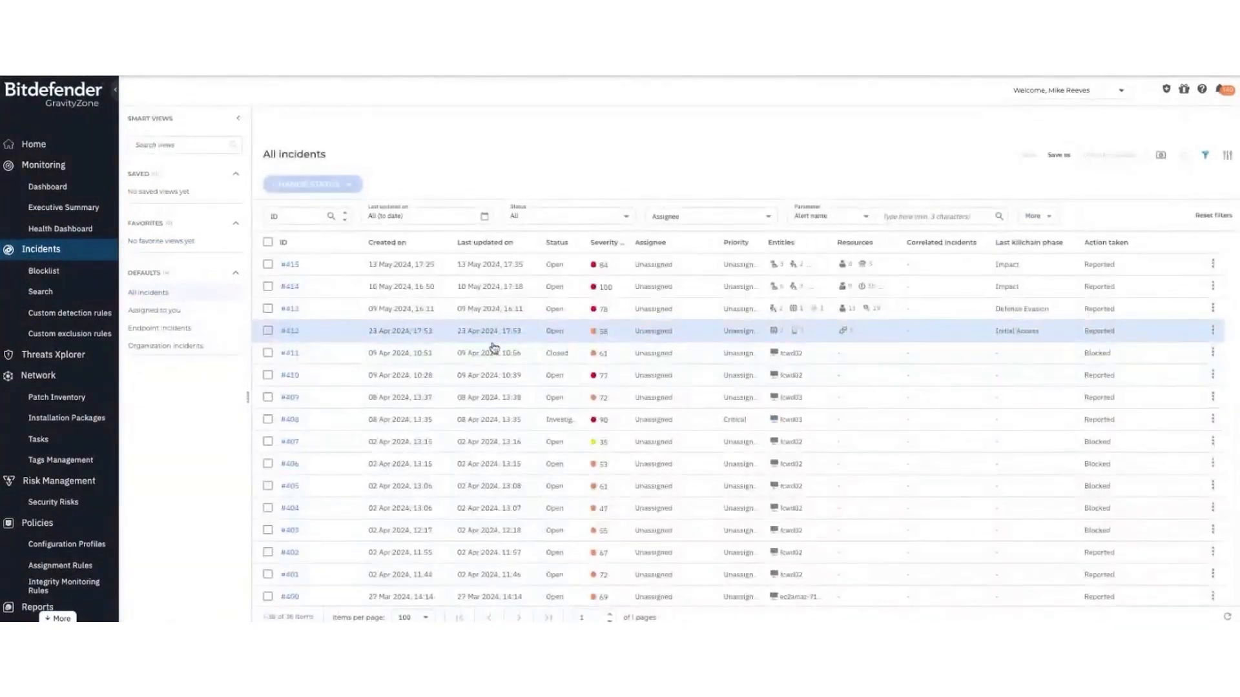
pyautogui.scroll(-3, 492, 349)
pyautogui.click(501, 467)
pyautogui.click(1090, 612)
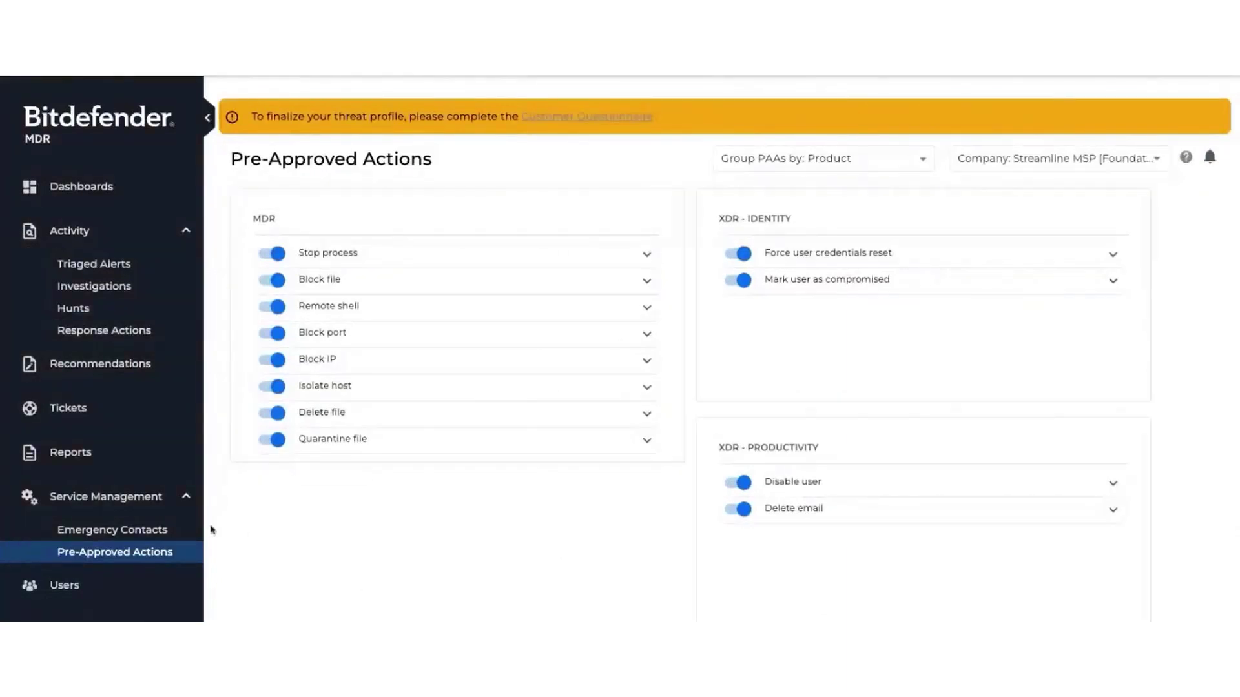
# - View Emergency Contacts, then expand the Remote shell pre-approved action's description and notes
pyautogui.click(138, 529)
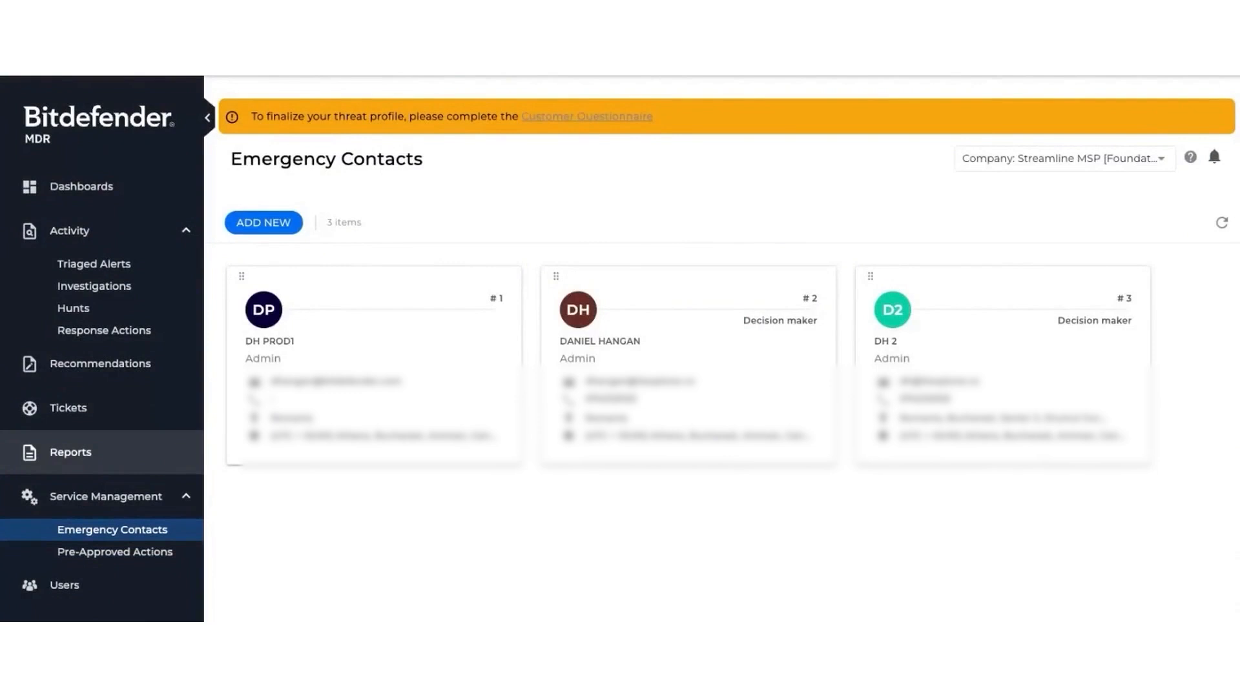
pyautogui.click(149, 552)
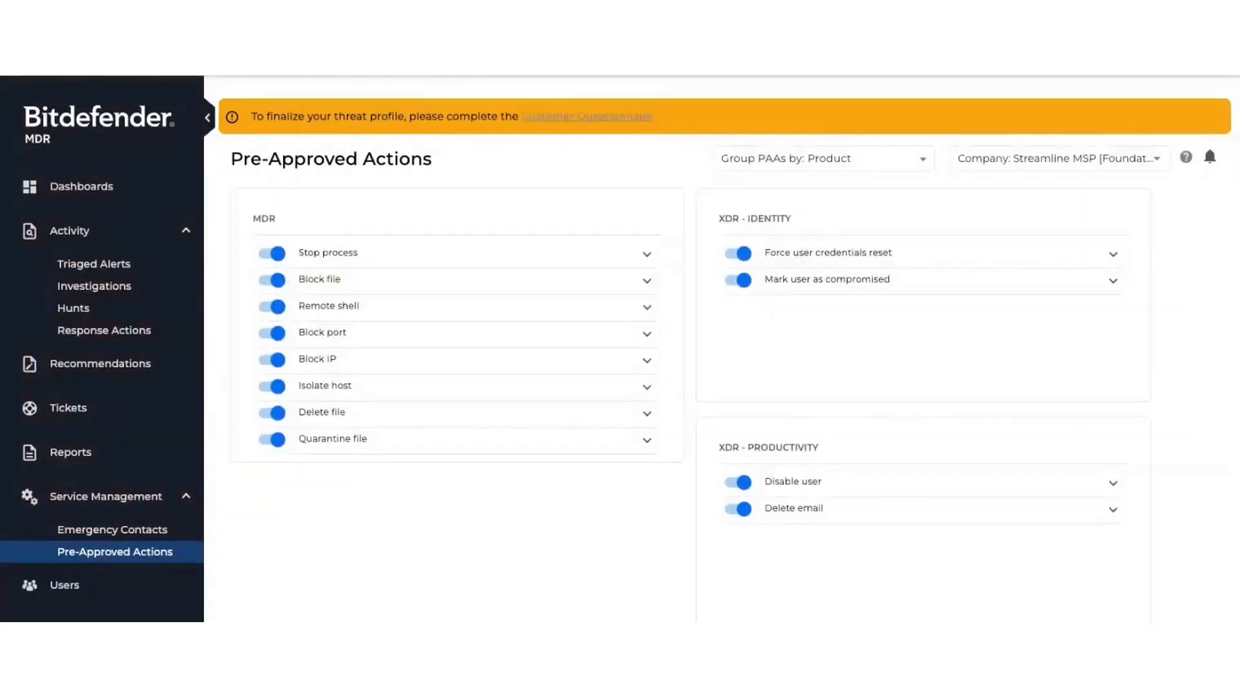
pyautogui.click(647, 309)
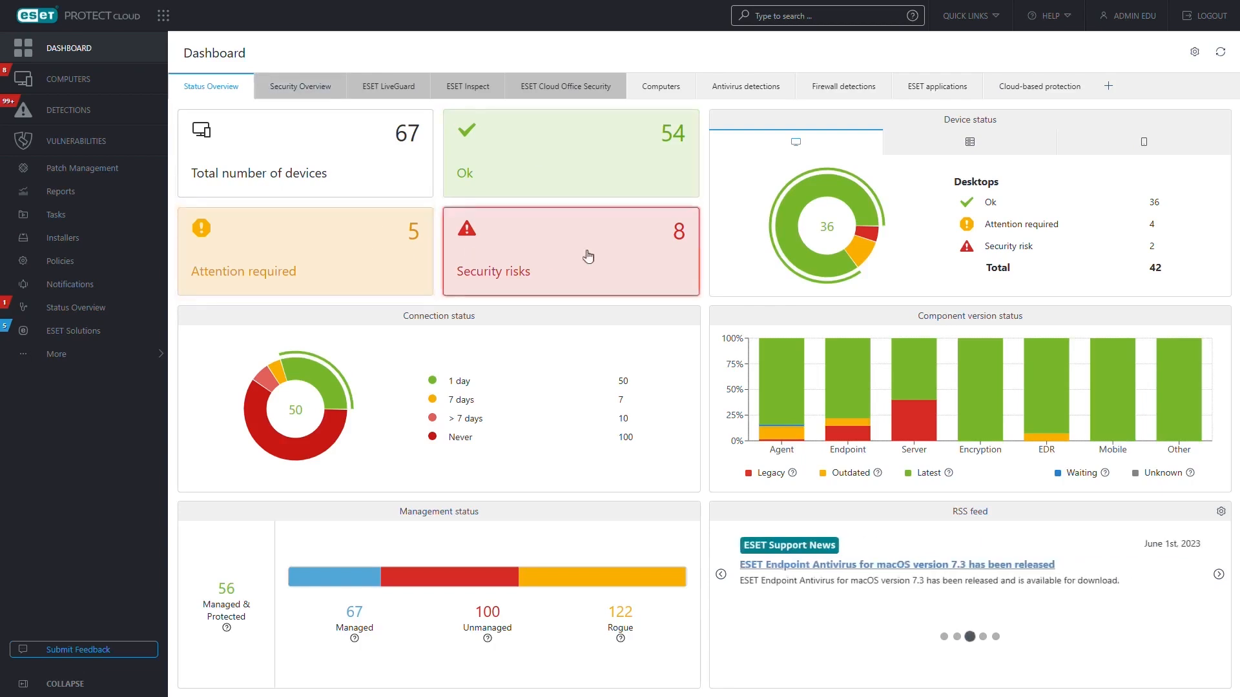
# - Review the Security Overview and ESET LiveGuard dashboards, then expand the More console sections
pyautogui.click(848, 406)
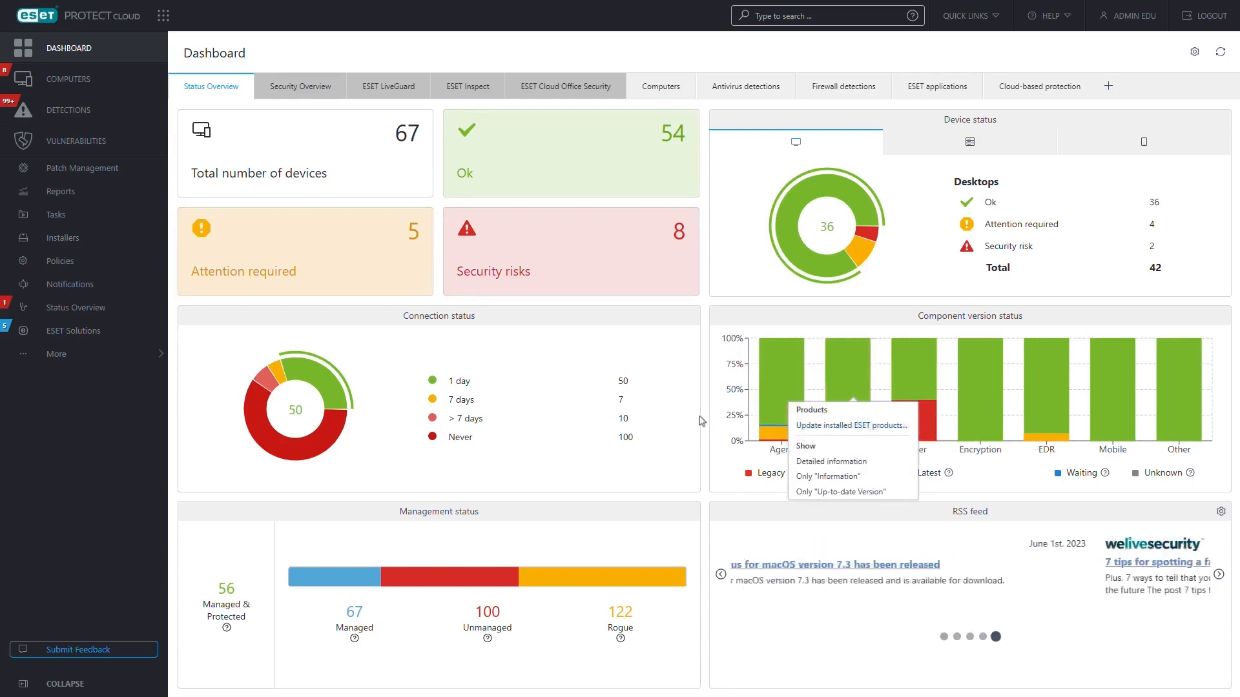
pyautogui.click(341, 89)
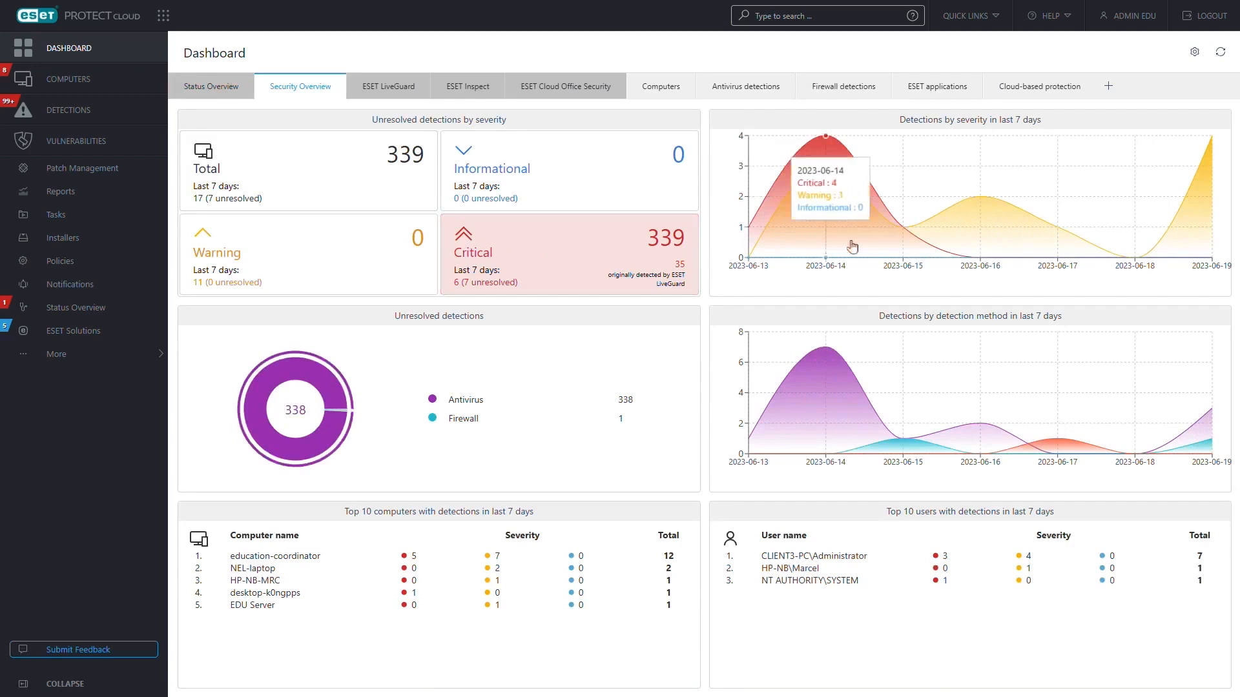
pyautogui.click(400, 560)
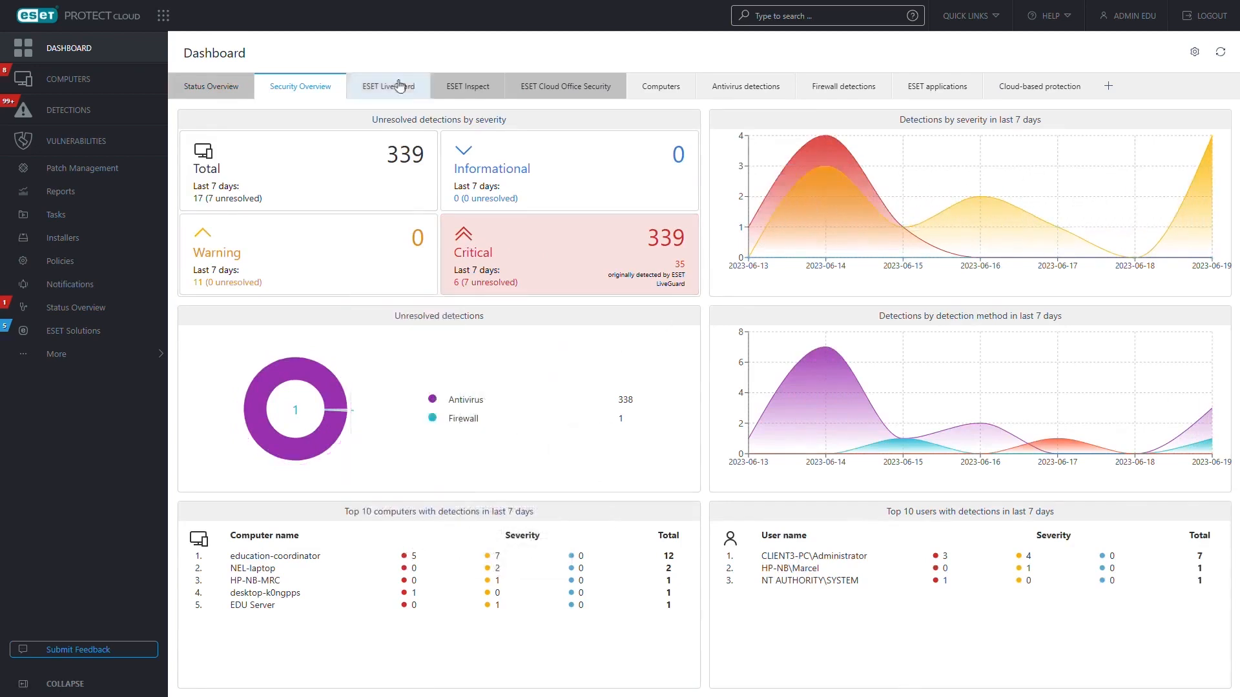
pyautogui.click(424, 87)
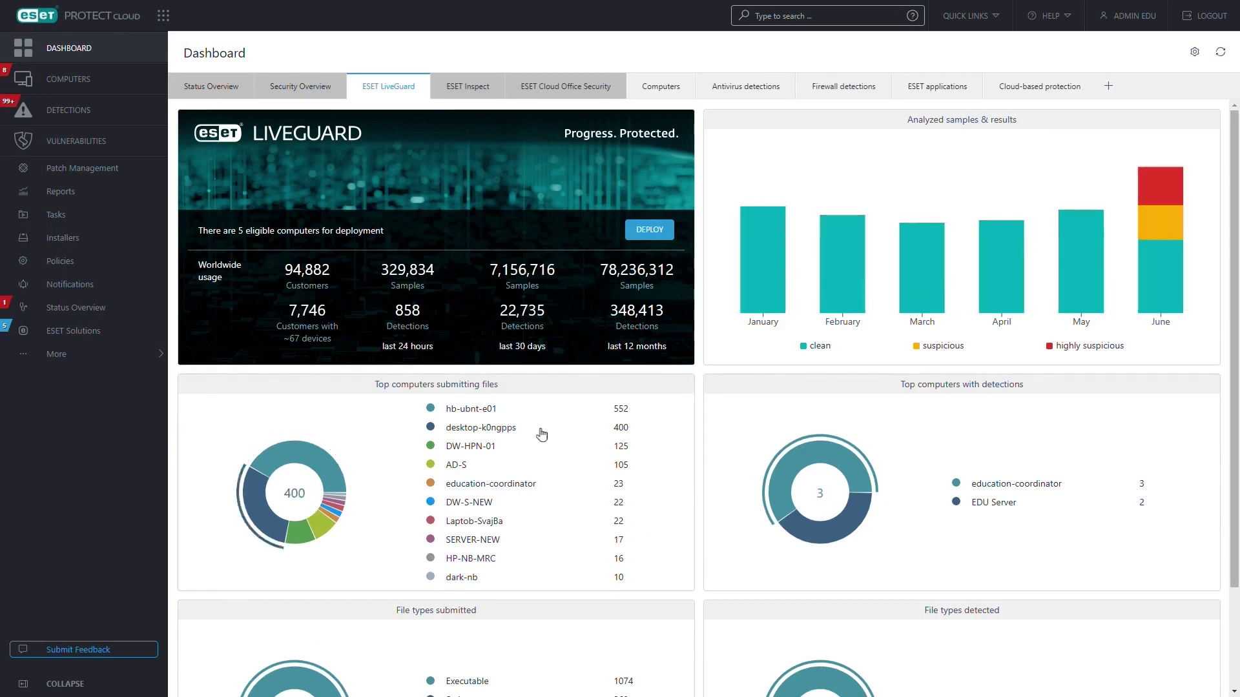
pyautogui.scroll(-2, 528, 440)
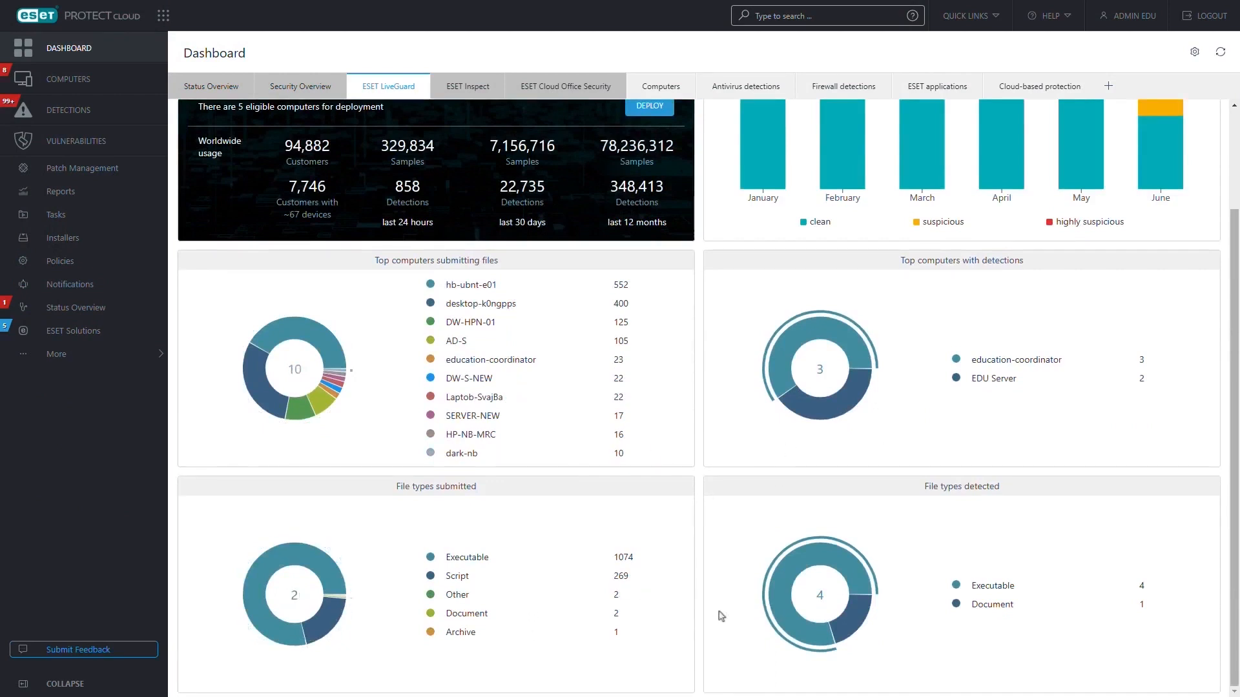
pyautogui.scroll(2, 720, 615)
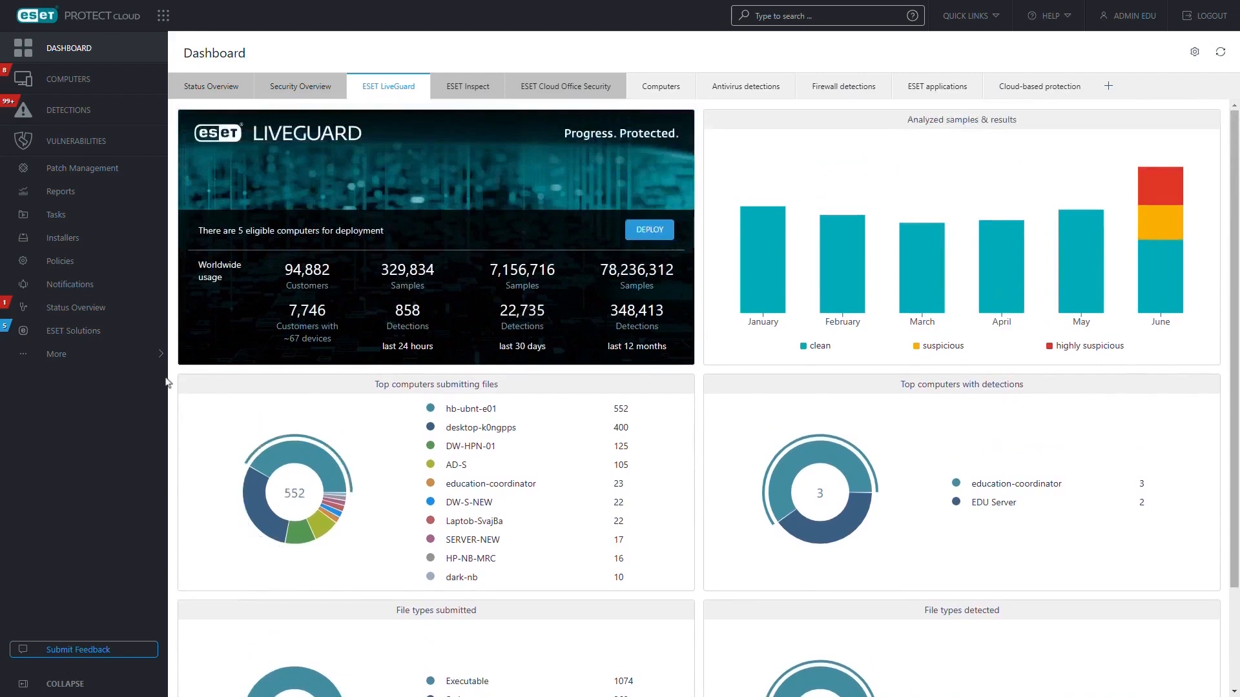
pyautogui.click(39, 354)
# - In Submitted Files, view a highly suspicious file's LiveGuard behavior report
pyautogui.click(123, 66)
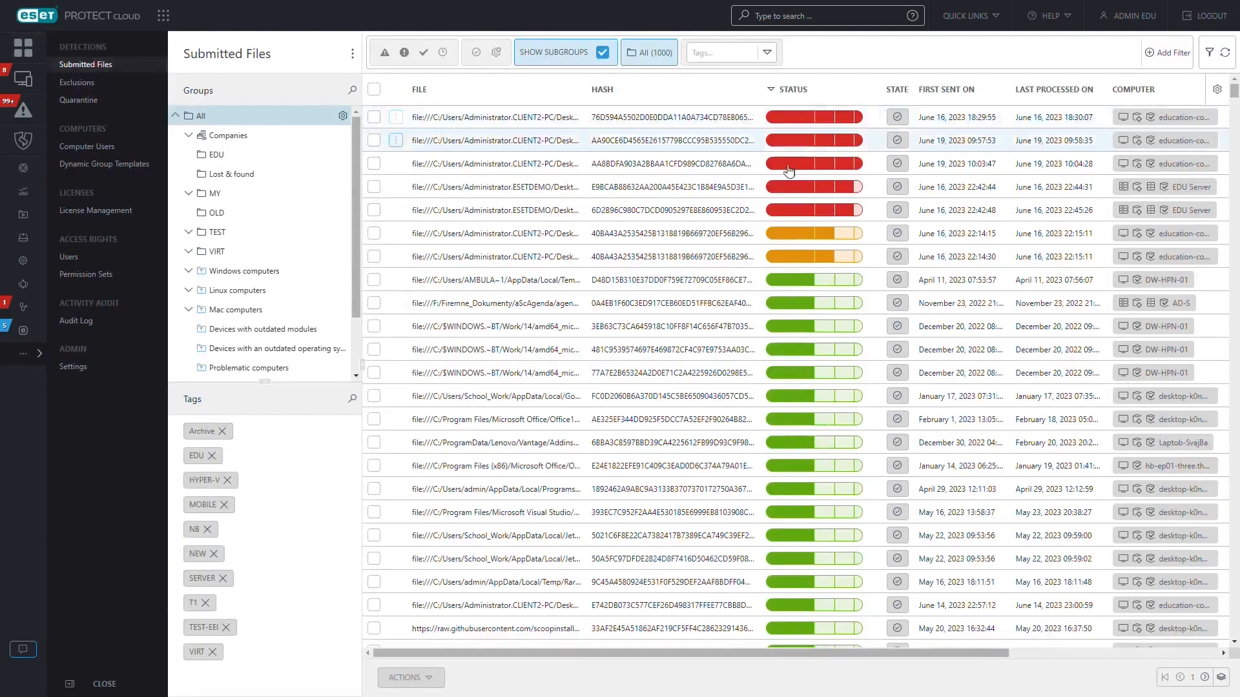
pyautogui.scroll(-5, 775, 165)
pyautogui.scroll(5, 785, 170)
pyautogui.click(797, 180)
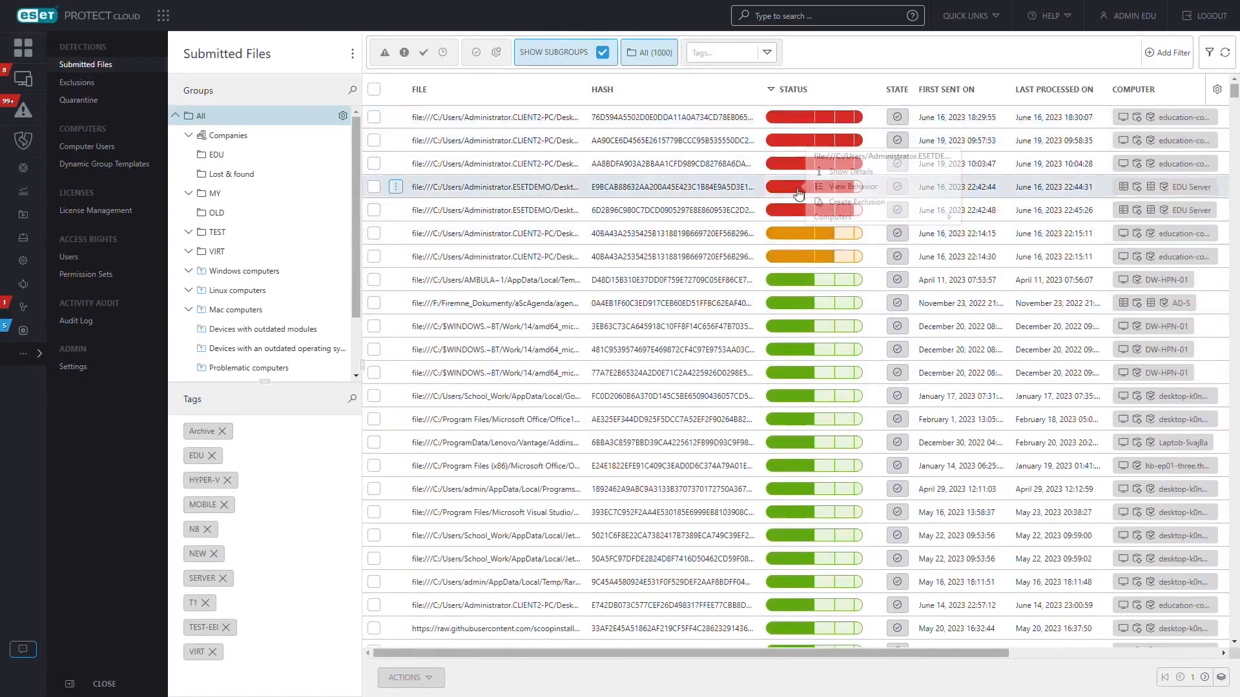
pyautogui.click(889, 196)
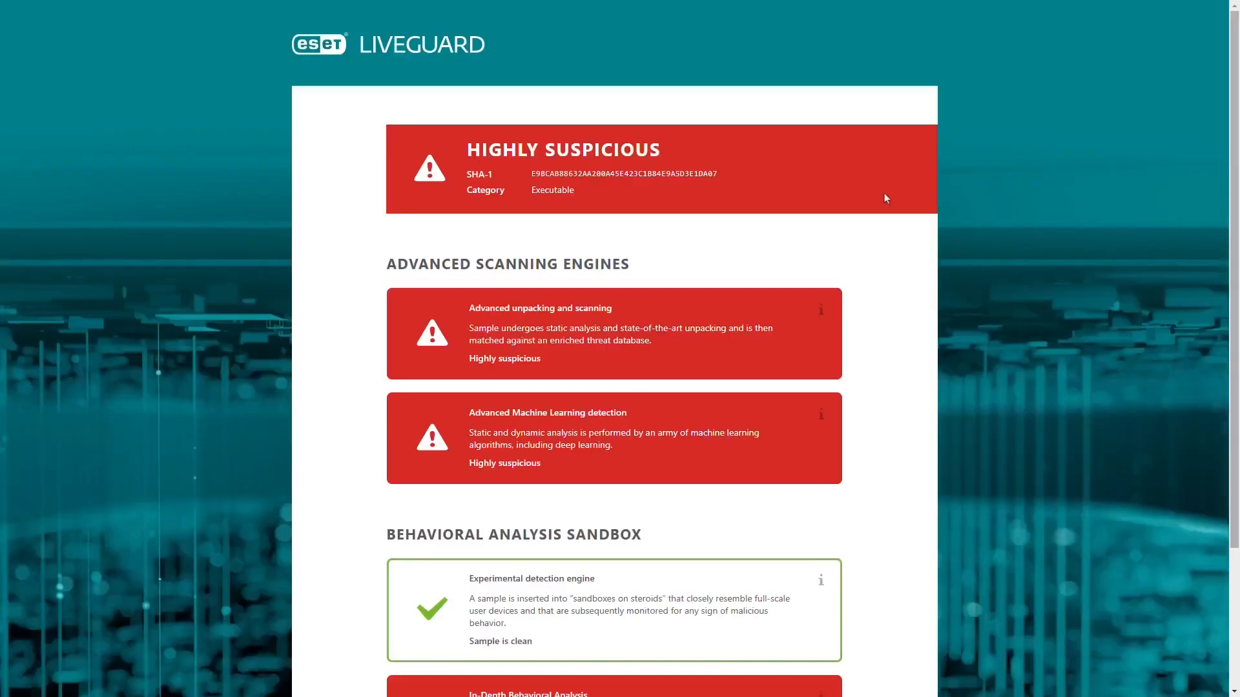
pyautogui.scroll(-2, 899, 306)
pyautogui.scroll(2, 906, 439)
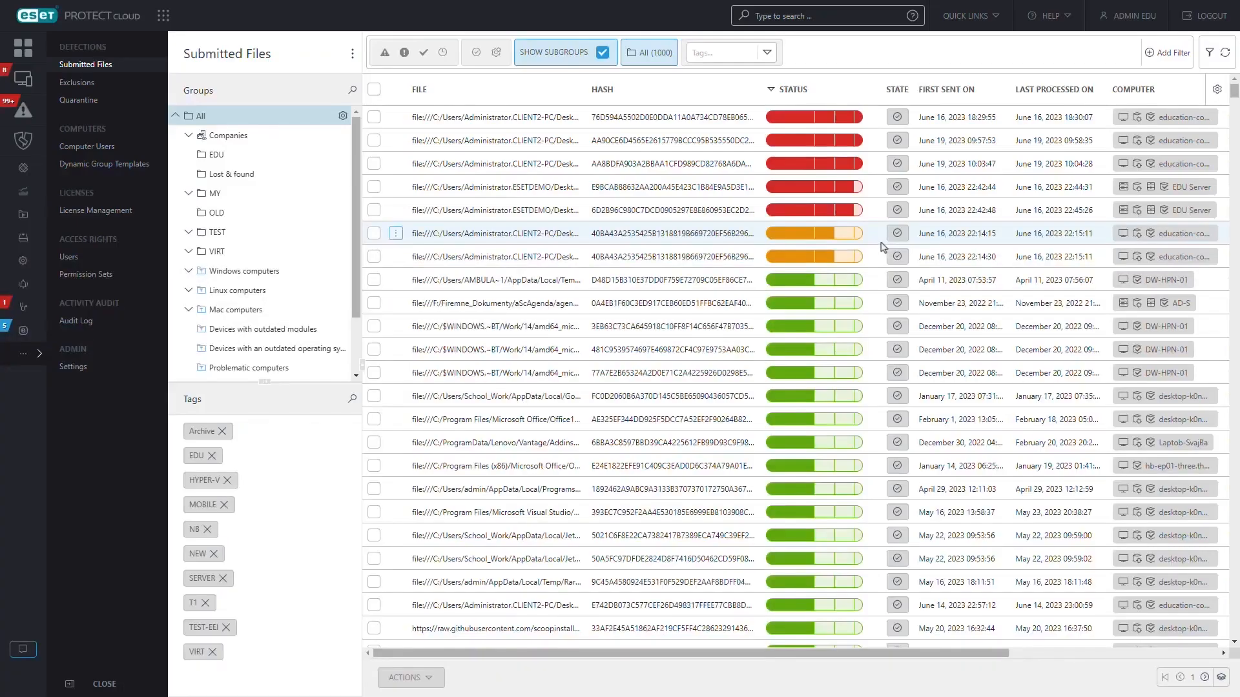
# - Back on the Dashboard, review Antivirus, Firewall, Computers and ESET Inspect views, then go to Installers
pyautogui.click(38, 49)
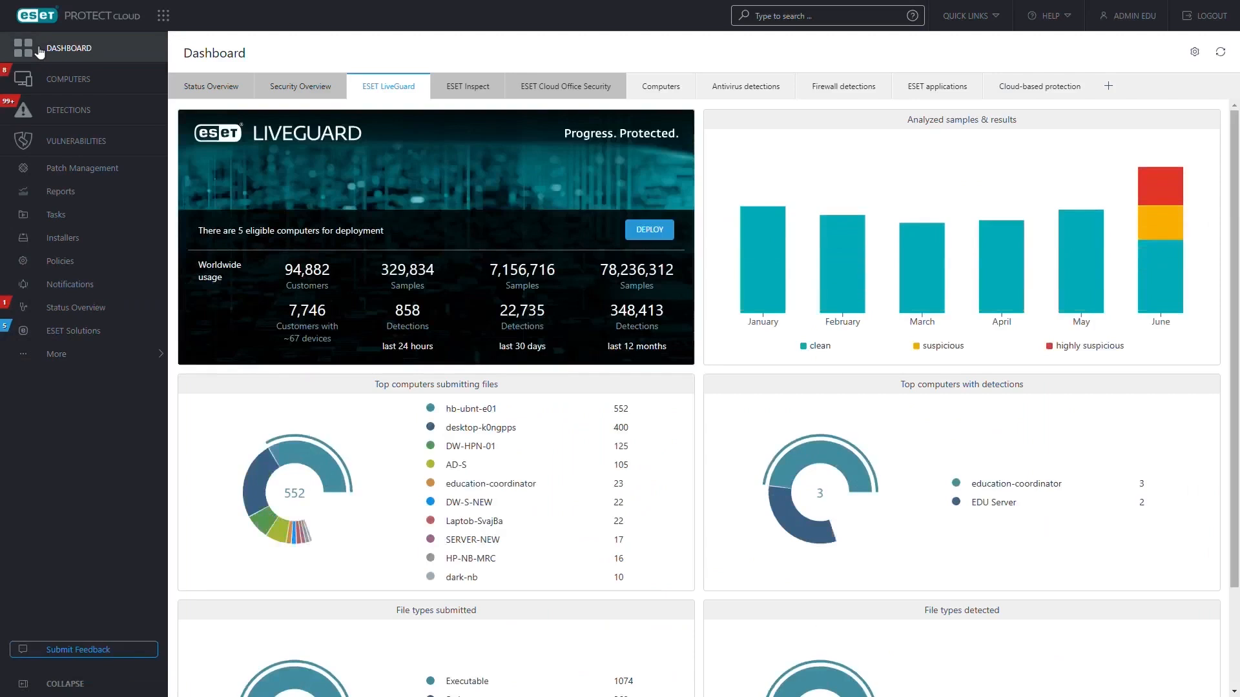
pyautogui.click(777, 89)
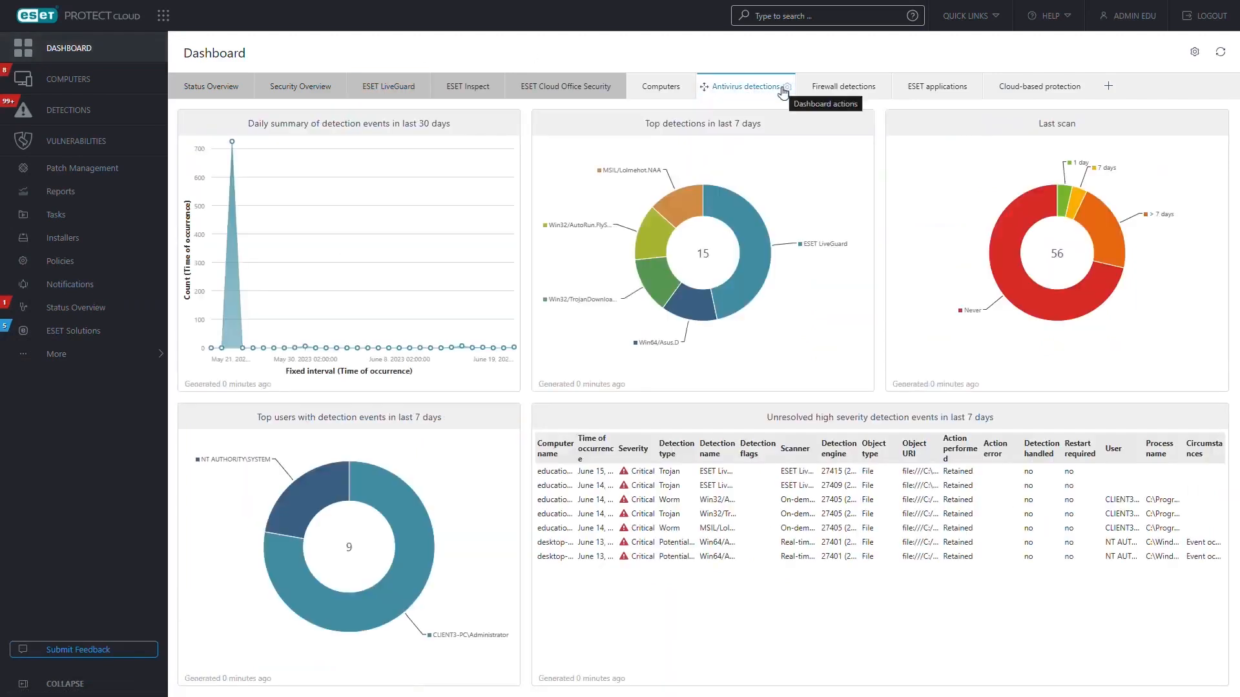
pyautogui.click(838, 92)
pyautogui.click(687, 94)
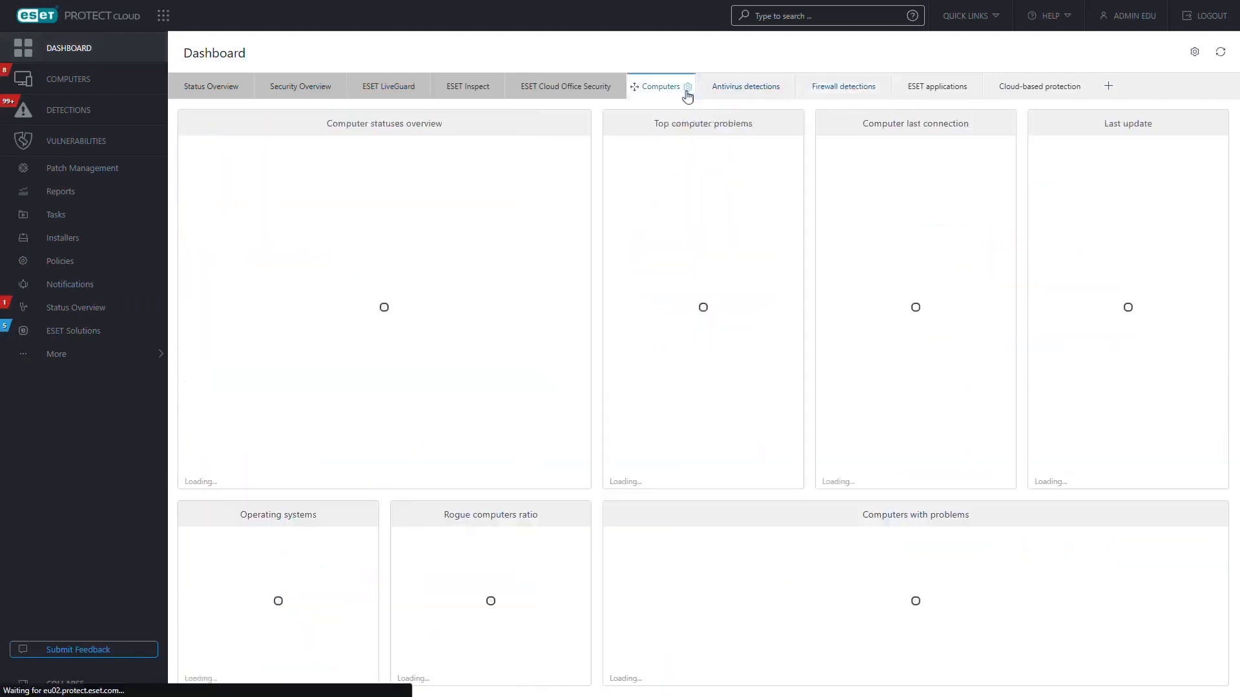
pyautogui.click(494, 94)
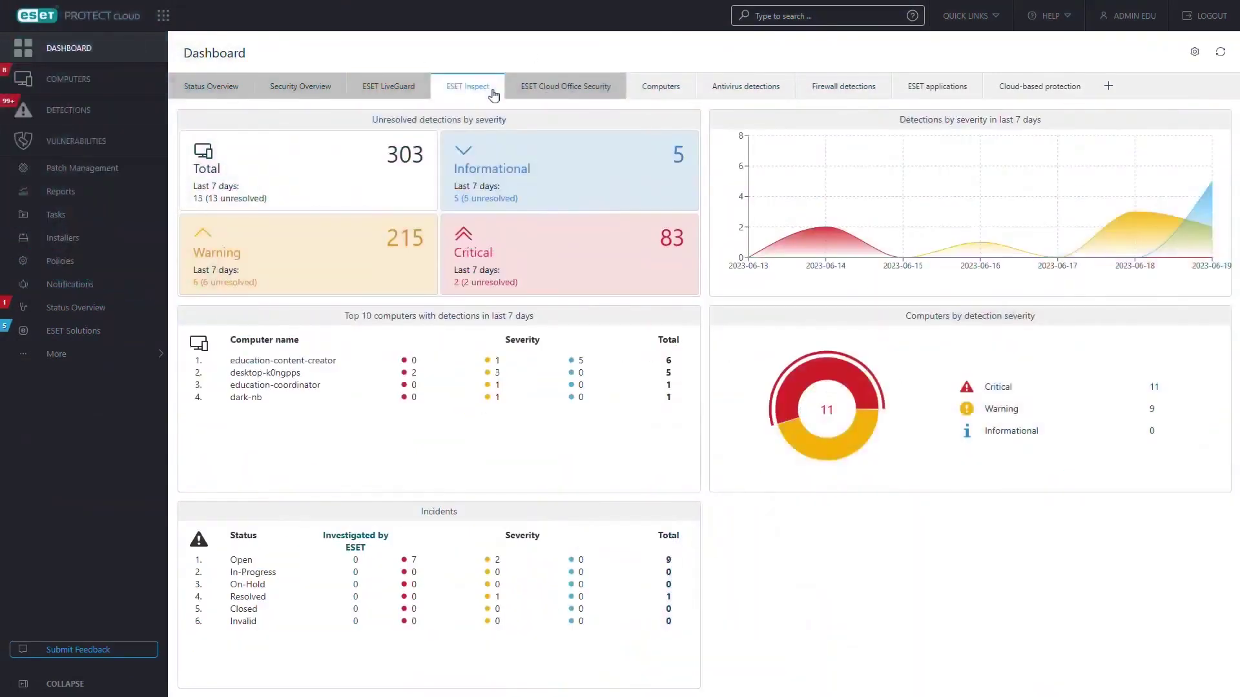
pyautogui.click(90, 239)
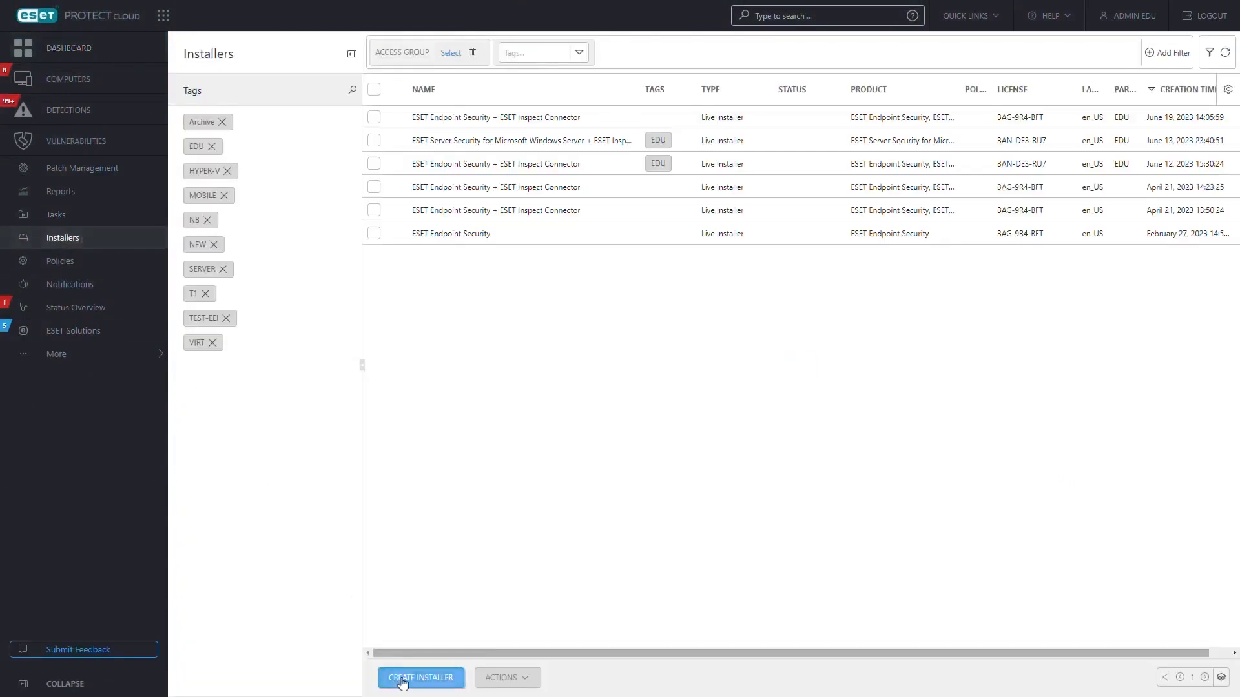
# - Start a new Windows installer targeting the EDU group
pyautogui.click(401, 680)
pyautogui.click(572, 318)
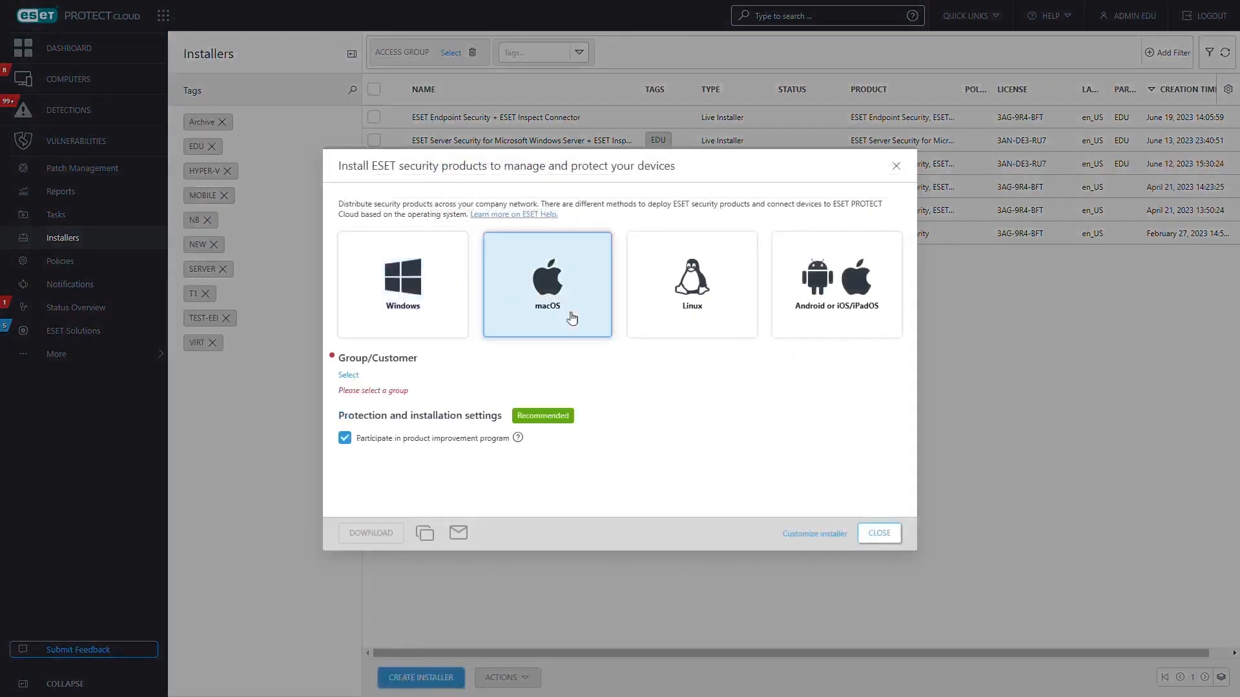
pyautogui.click(722, 316)
pyautogui.click(868, 317)
pyautogui.click(436, 312)
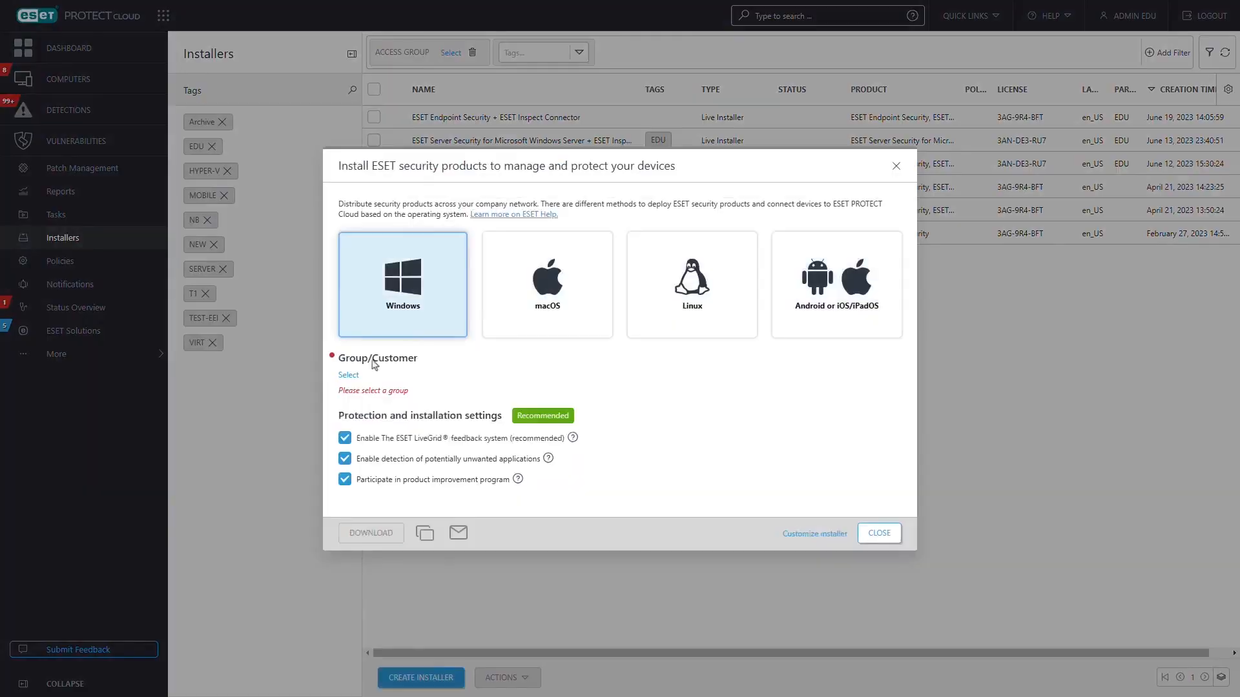
pyautogui.click(347, 374)
pyautogui.click(393, 222)
pyautogui.click(797, 575)
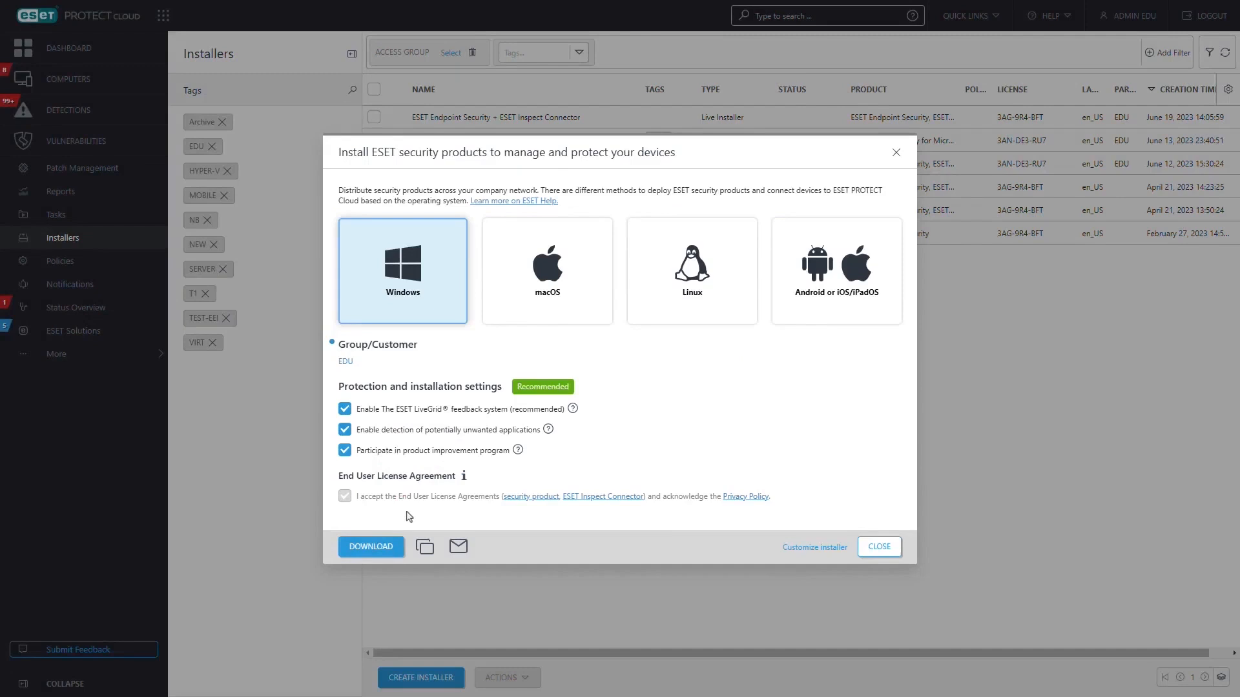
# - Customize the Endpoint Security + Inspect Connector installer, finish it and return to the Installers list
pyautogui.click(816, 548)
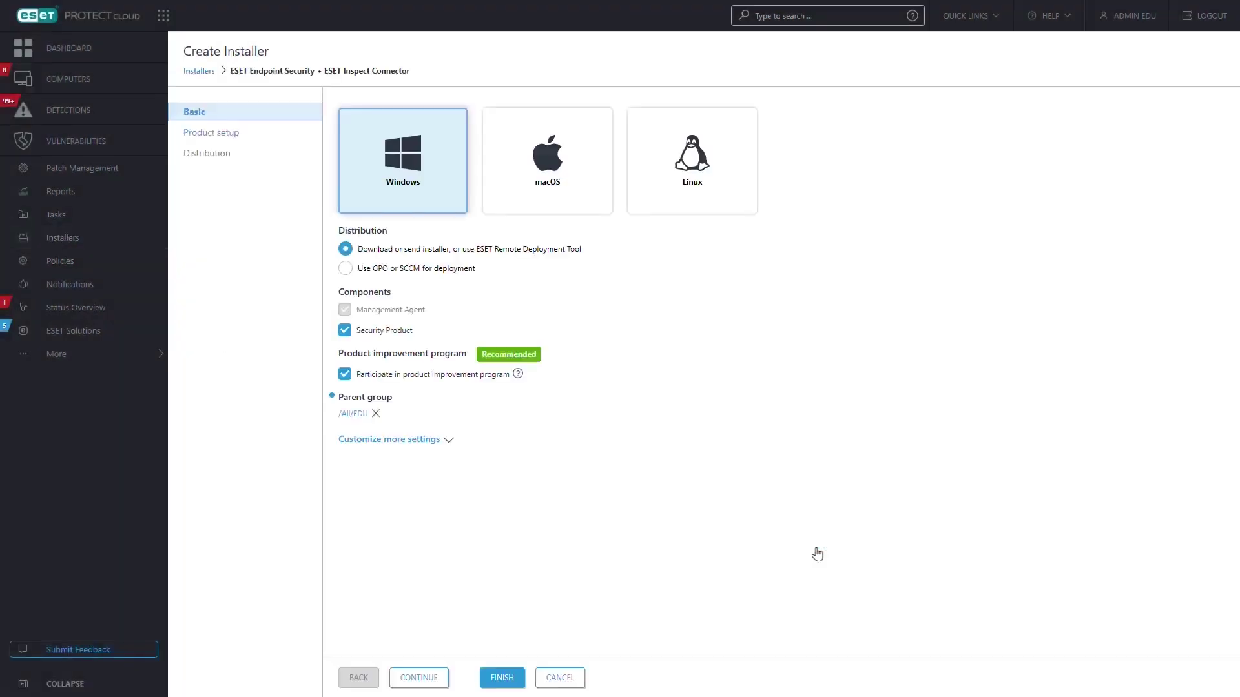
pyautogui.click(437, 677)
pyautogui.click(517, 680)
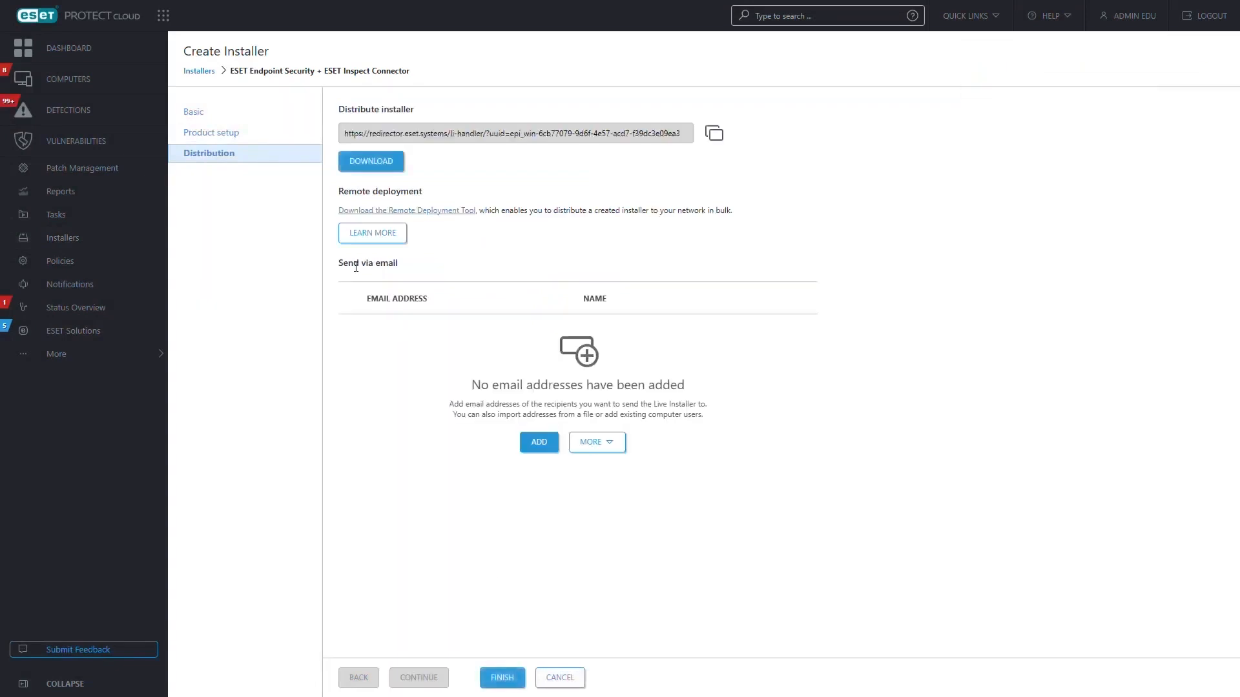
pyautogui.click(539, 442)
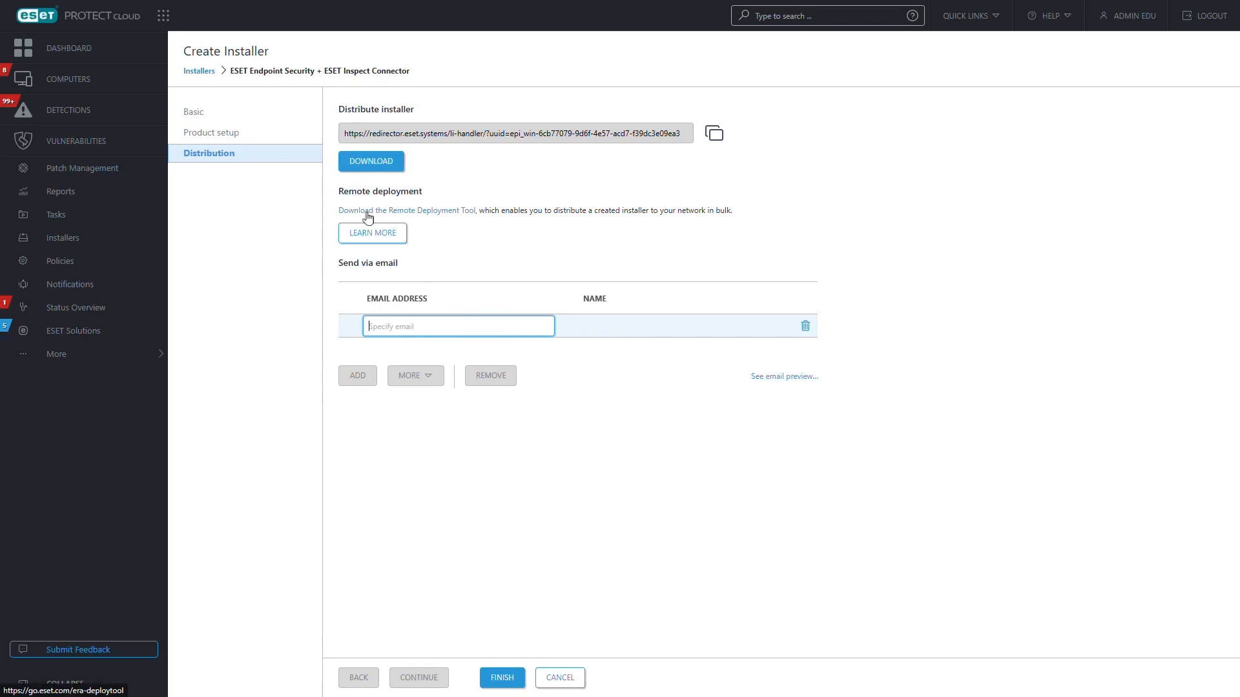
pyautogui.click(502, 678)
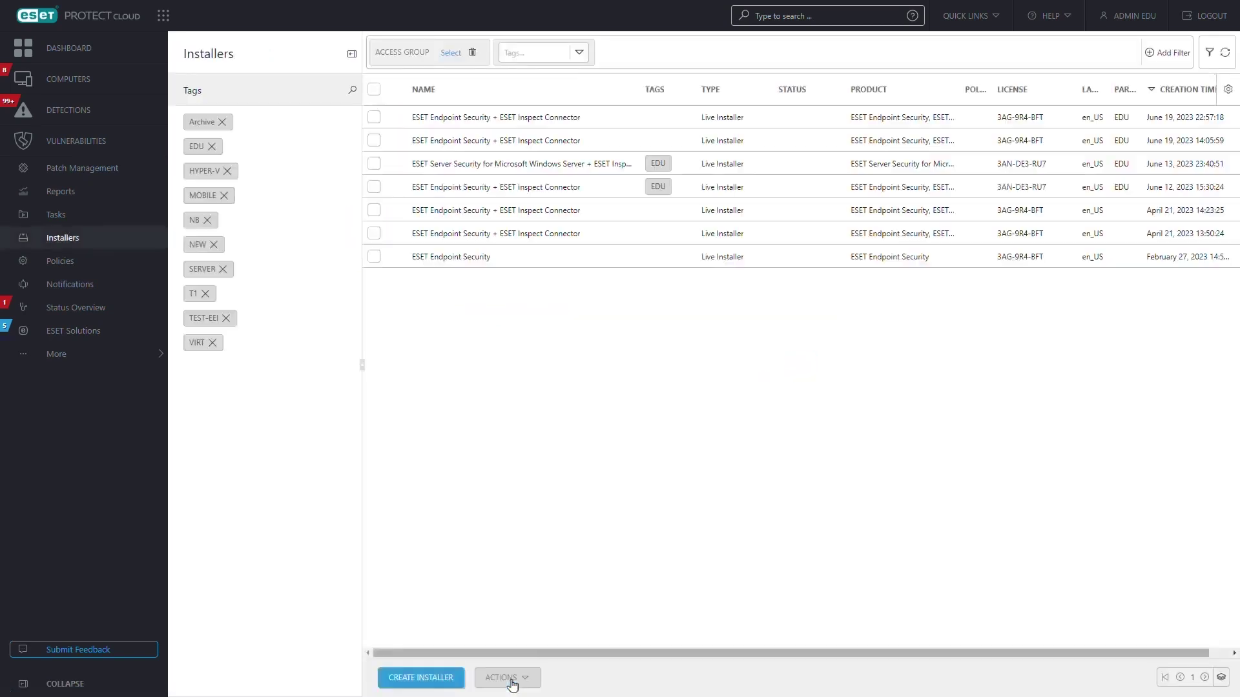
pyautogui.click(547, 124)
# - Switch to the ESET Inspect console via the app switcher
pyautogui.click(625, 102)
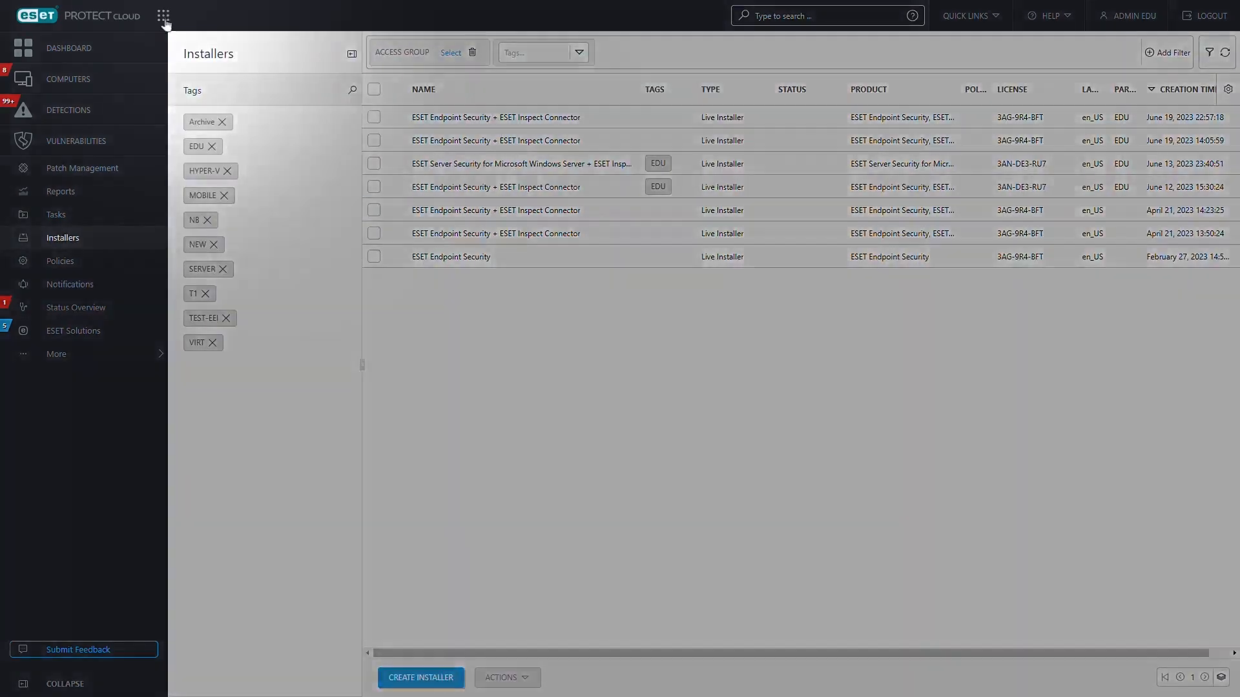
pyautogui.click(164, 17)
pyautogui.click(186, 95)
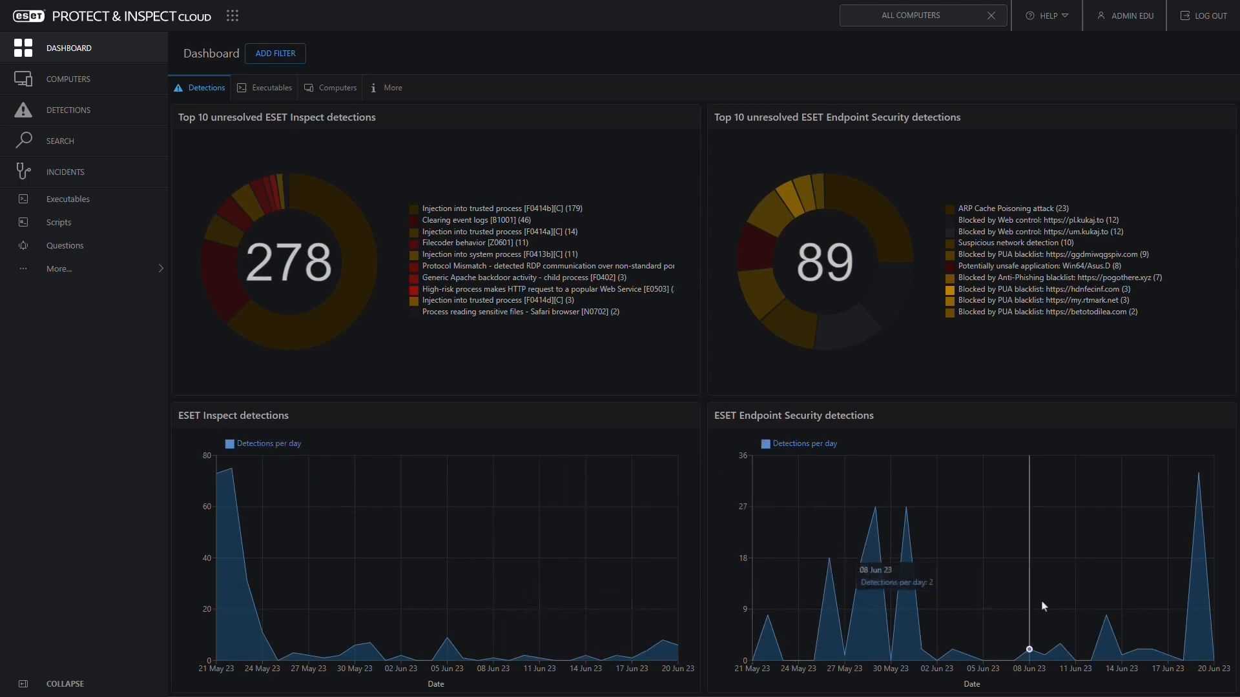
# - Review the Executables, Computers and More dashboard charts
pyautogui.moveTo(1055, 650)
pyautogui.click(270, 93)
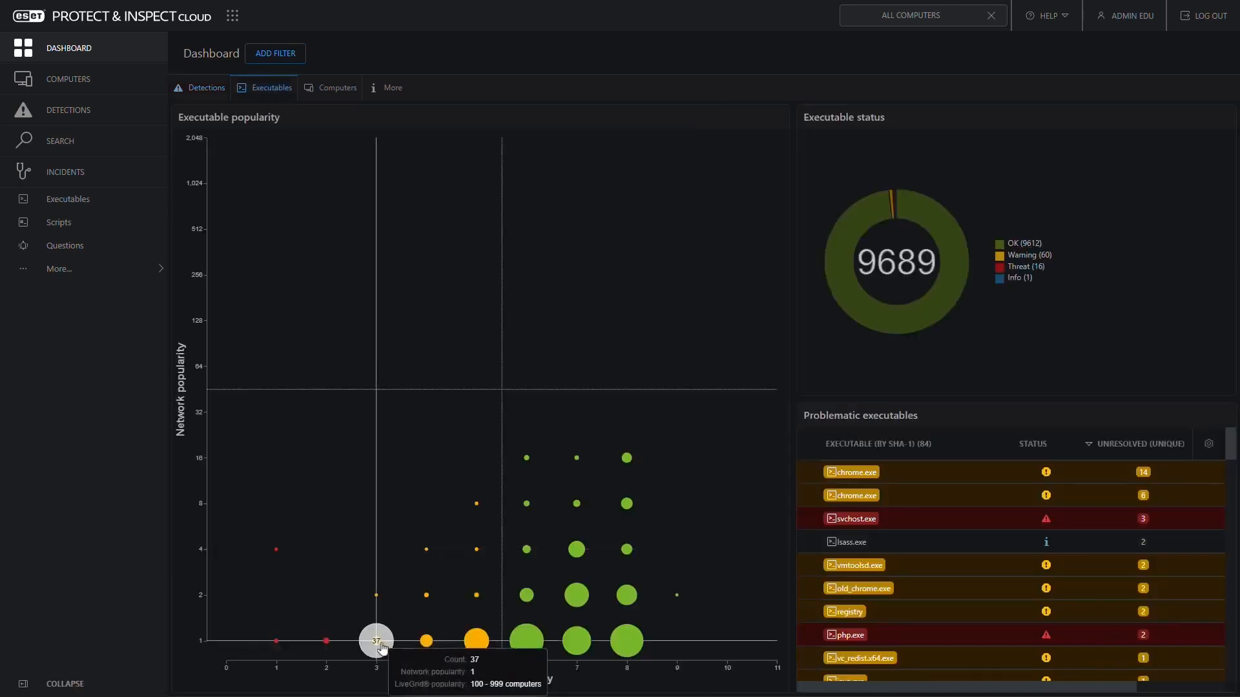
pyautogui.moveTo(576, 640)
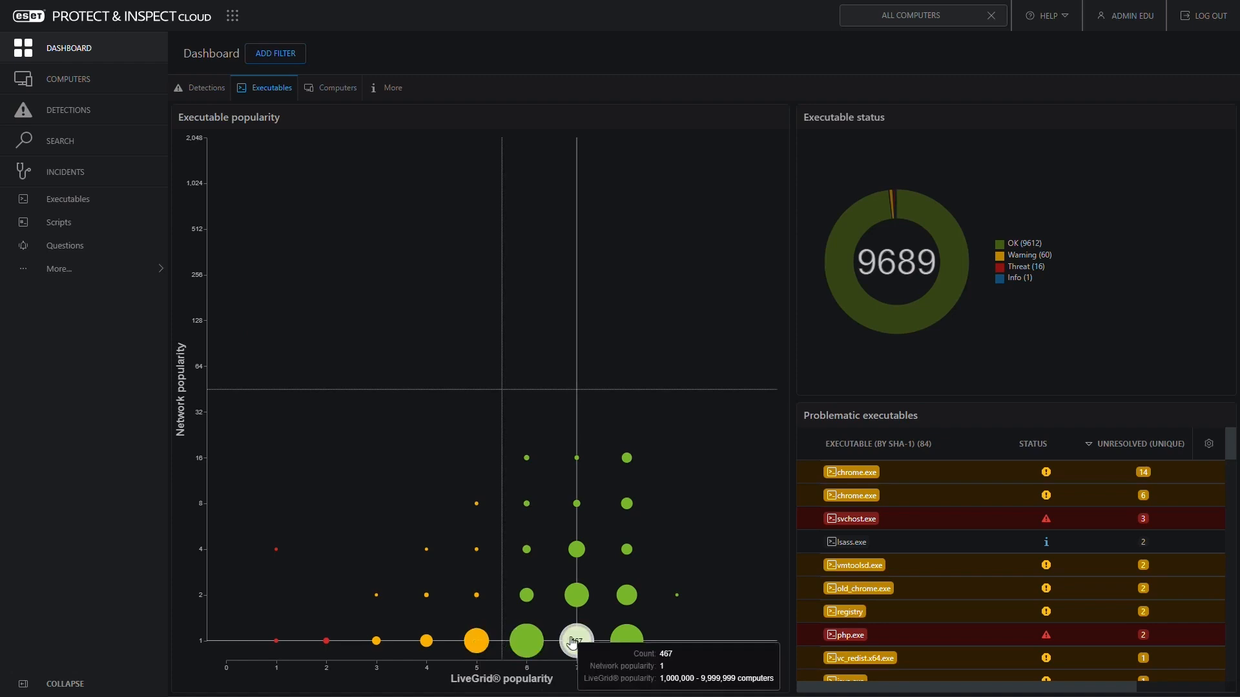
pyautogui.scroll(-3, 948, 456)
pyautogui.scroll(-3, 949, 549)
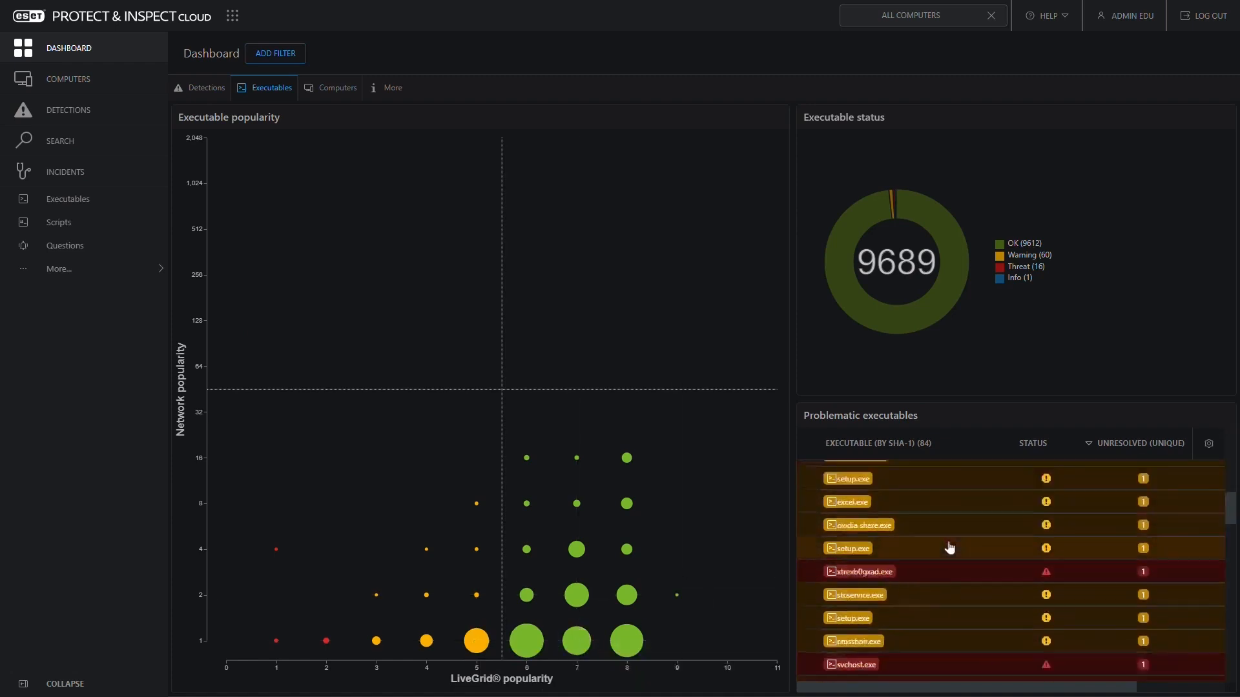
pyautogui.scroll(5, 949, 543)
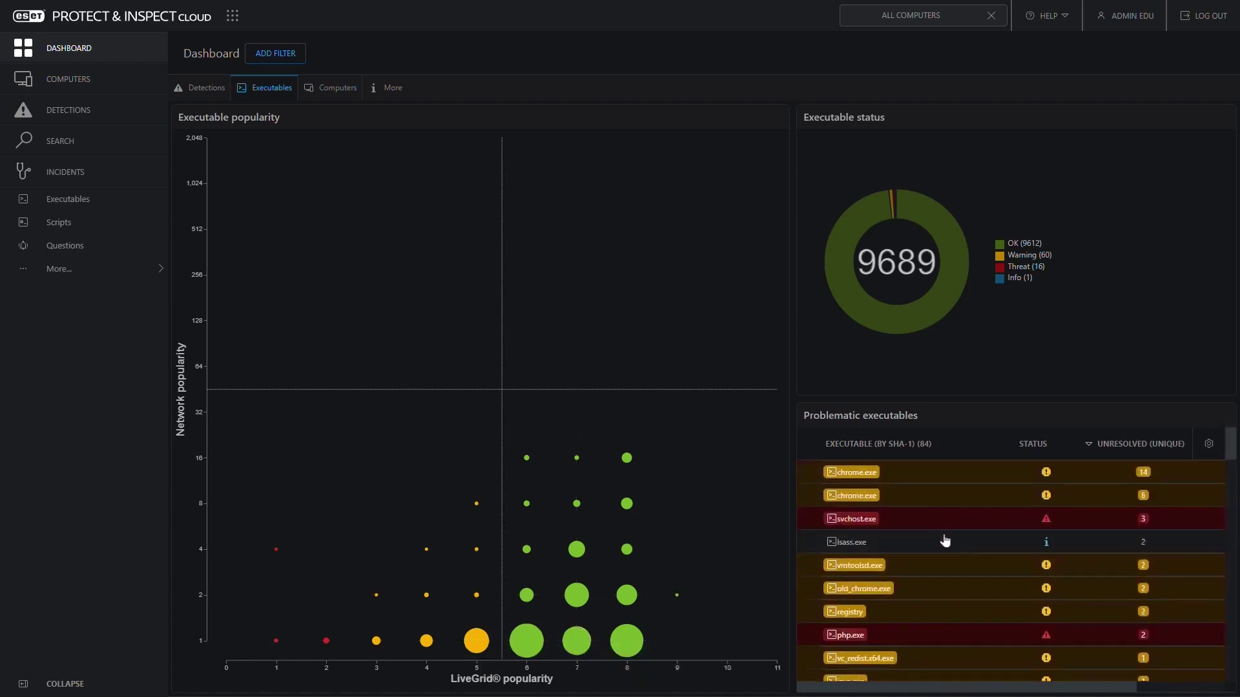
pyautogui.click(337, 98)
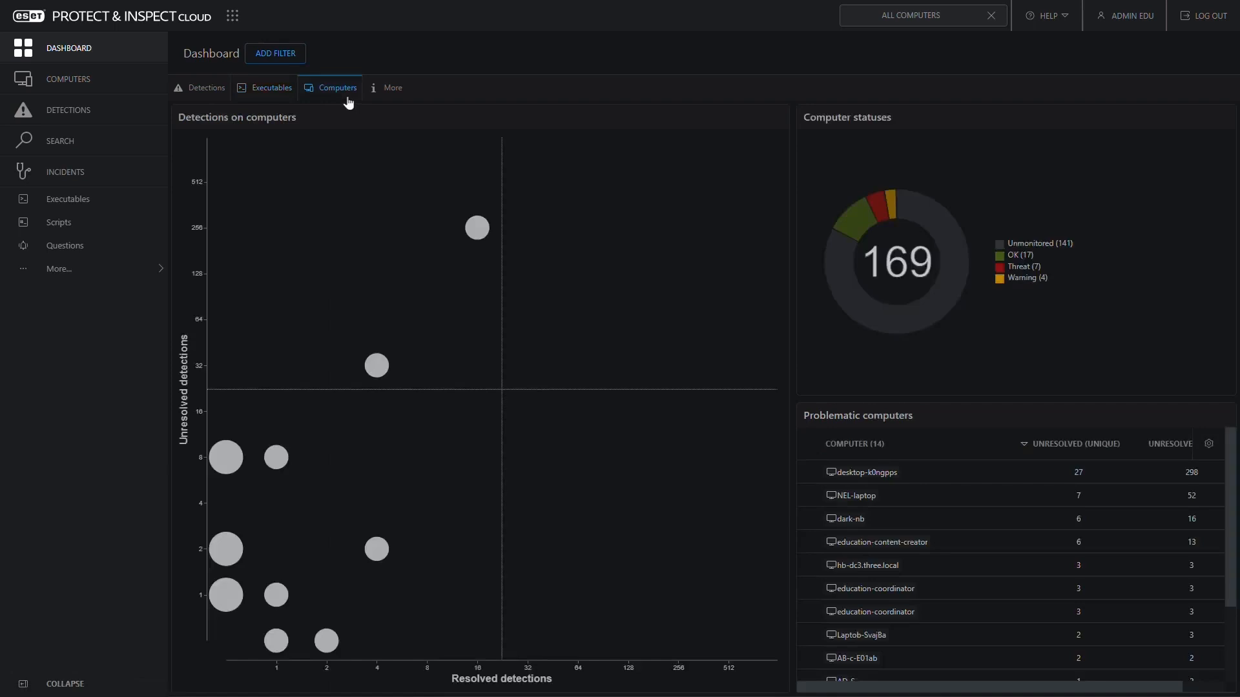
pyautogui.click(404, 94)
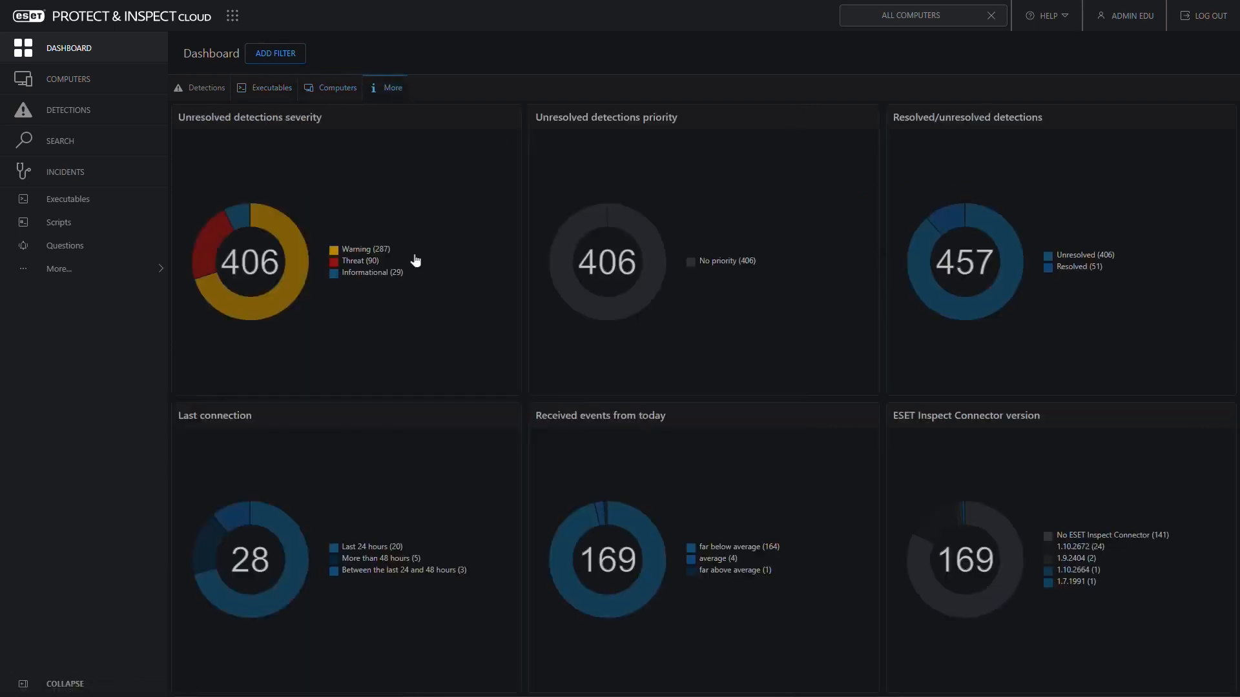
# - Open the startup-folder detection and remediate with Clean & block executable, triggered automatically
pyautogui.click(68, 109)
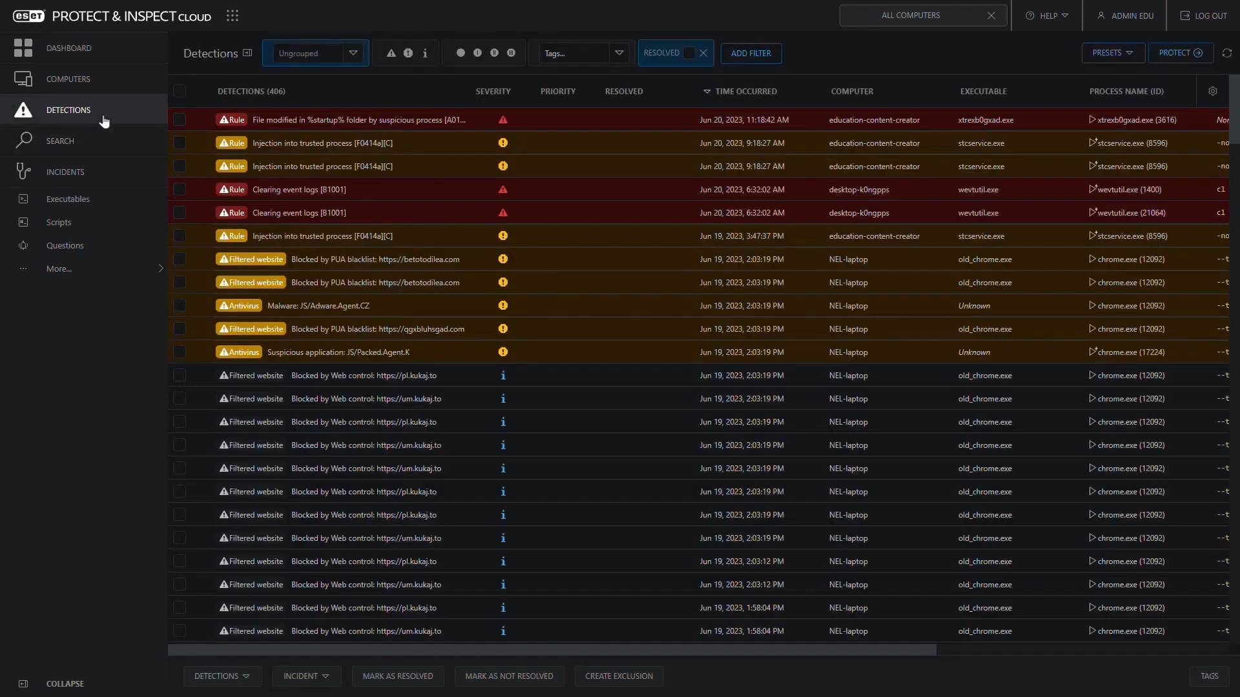
pyautogui.click(307, 131)
pyautogui.click(366, 47)
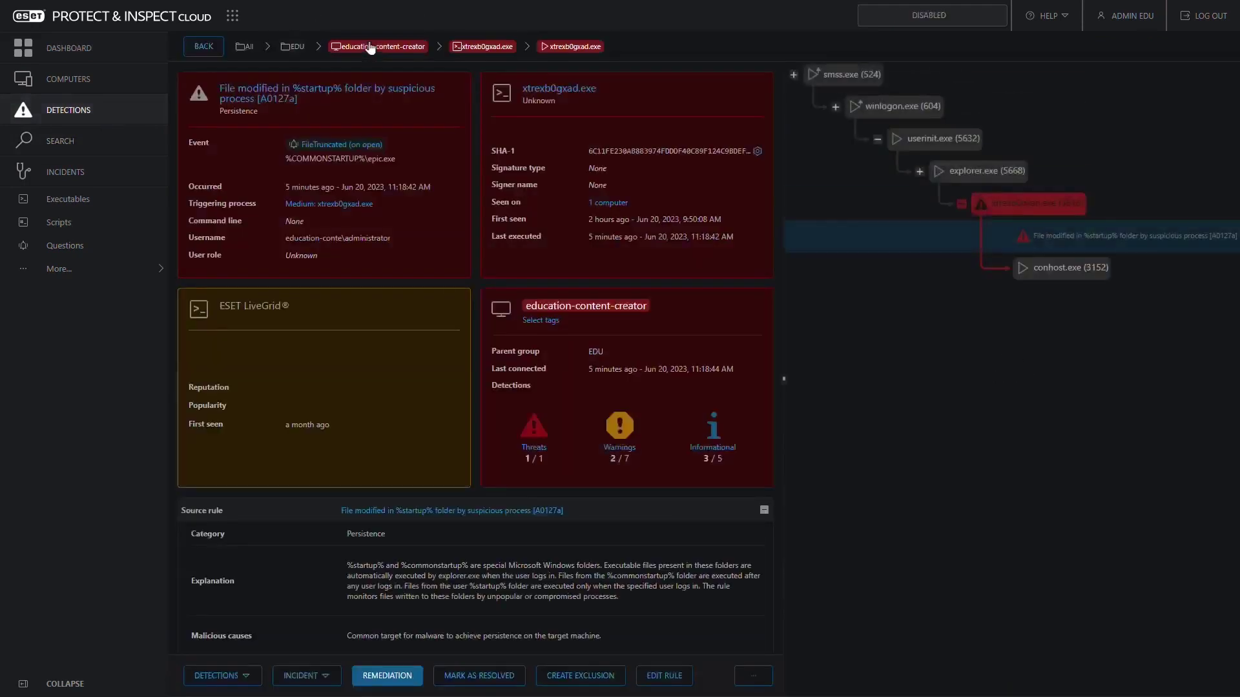
pyautogui.click(390, 676)
pyautogui.click(581, 331)
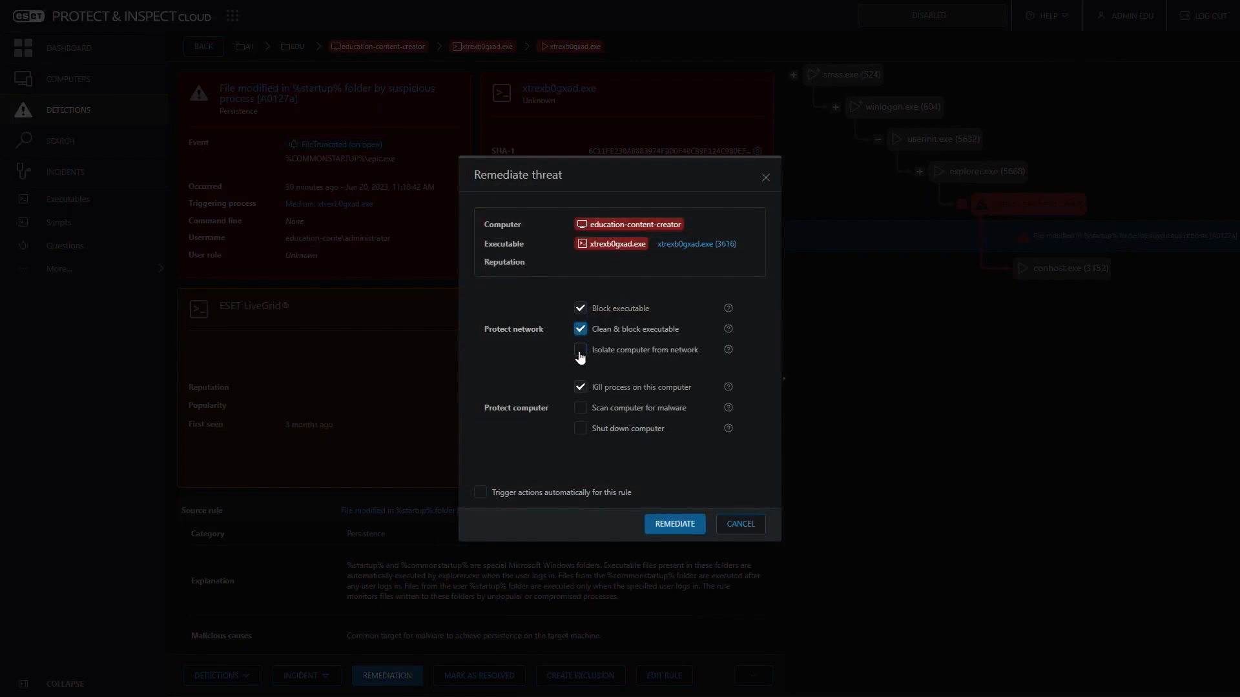
pyautogui.click(479, 494)
pyautogui.click(675, 524)
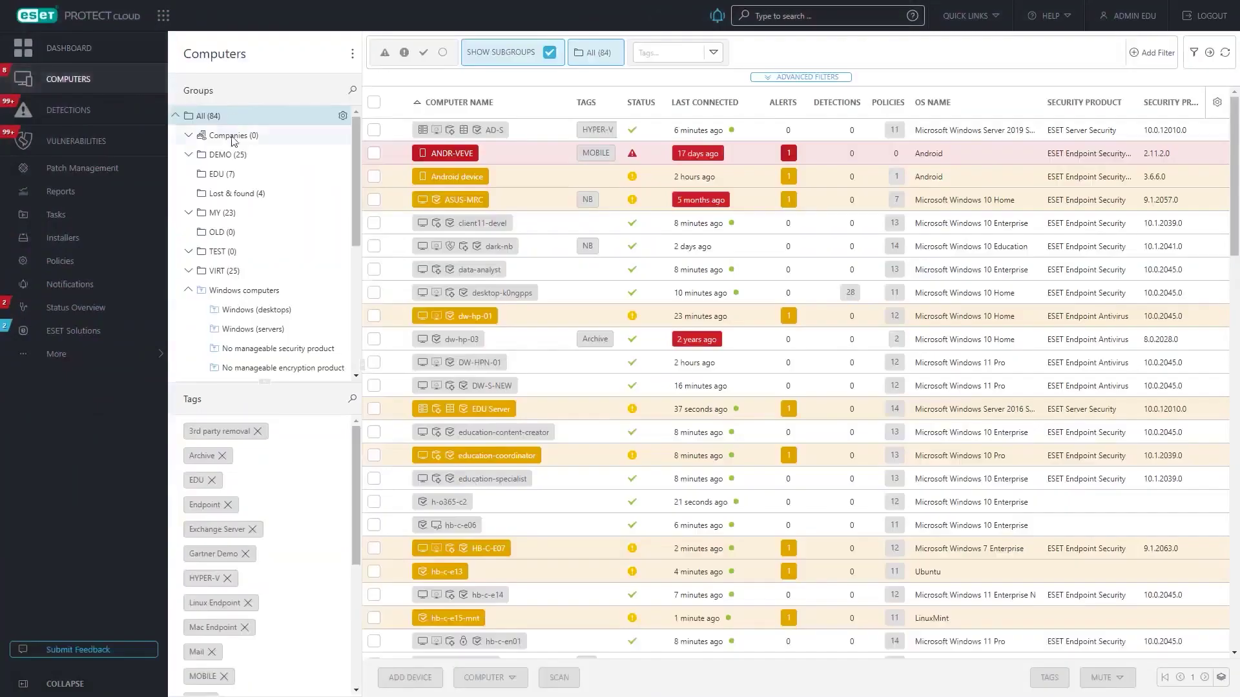
# - Show the EDU group's computers and select education-coordinator and education-specialist for actions
pyautogui.click(233, 174)
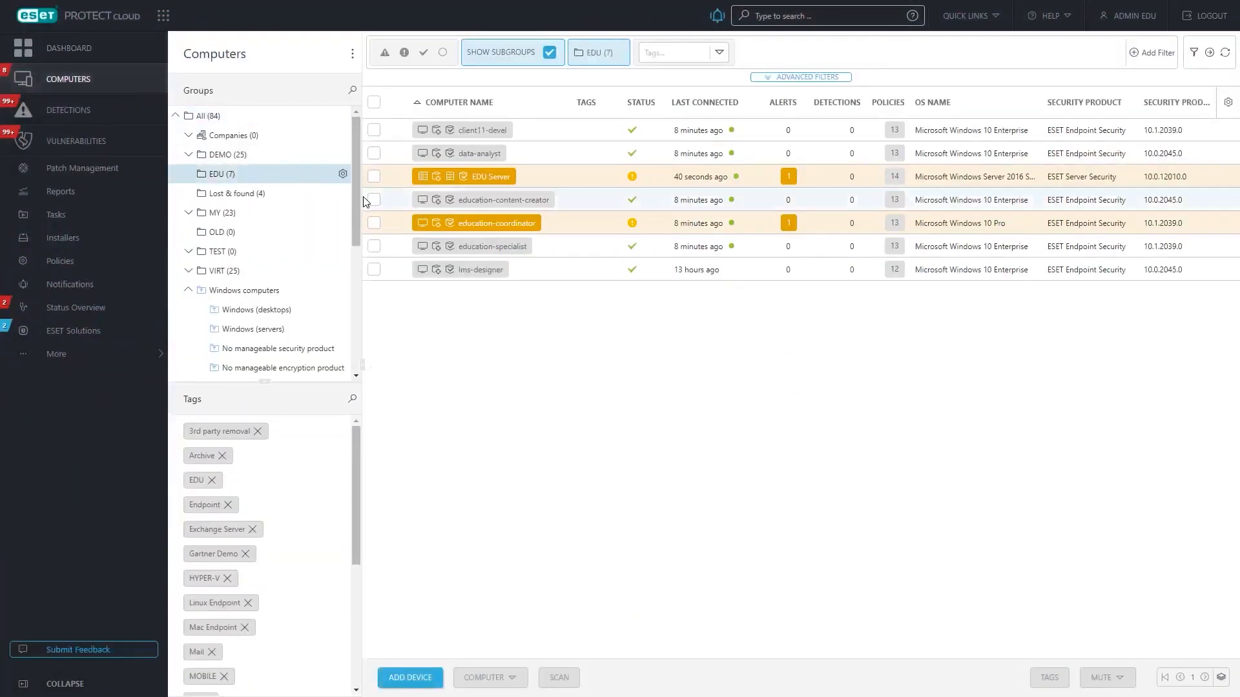
pyautogui.click(374, 223)
pyautogui.click(373, 247)
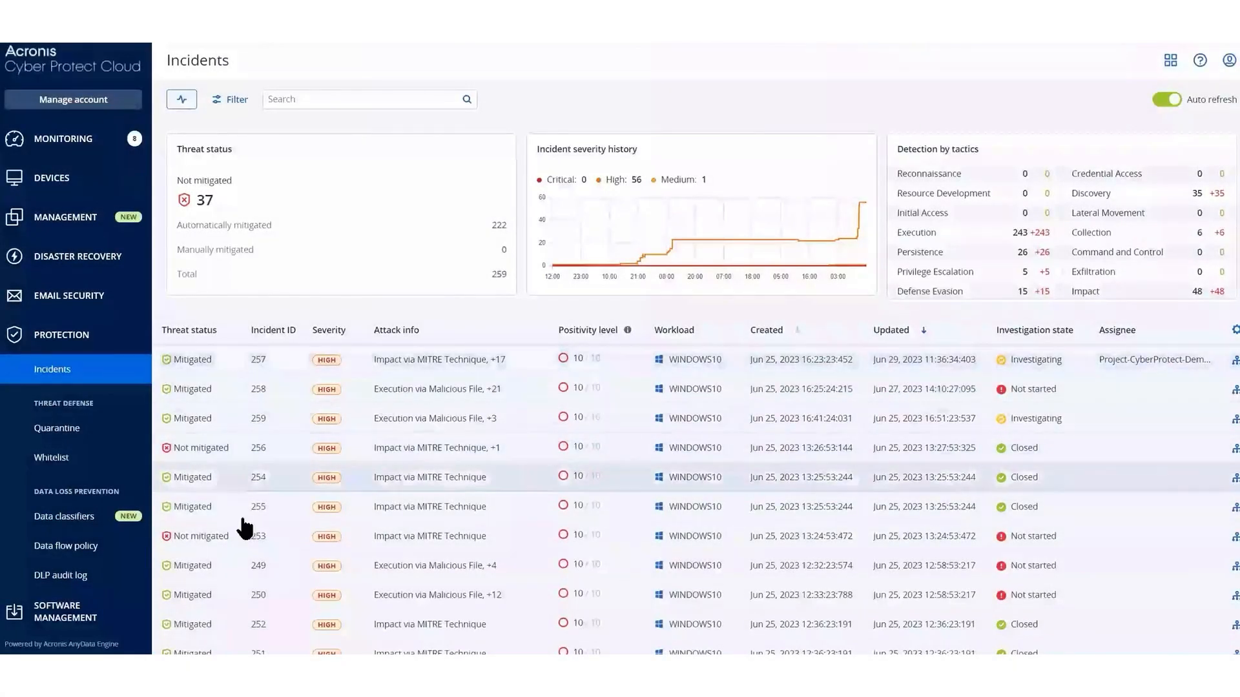
# - Review incident 257's overview: patch.exe trigger, investigation state choices and logged-in user
pyautogui.click(216, 366)
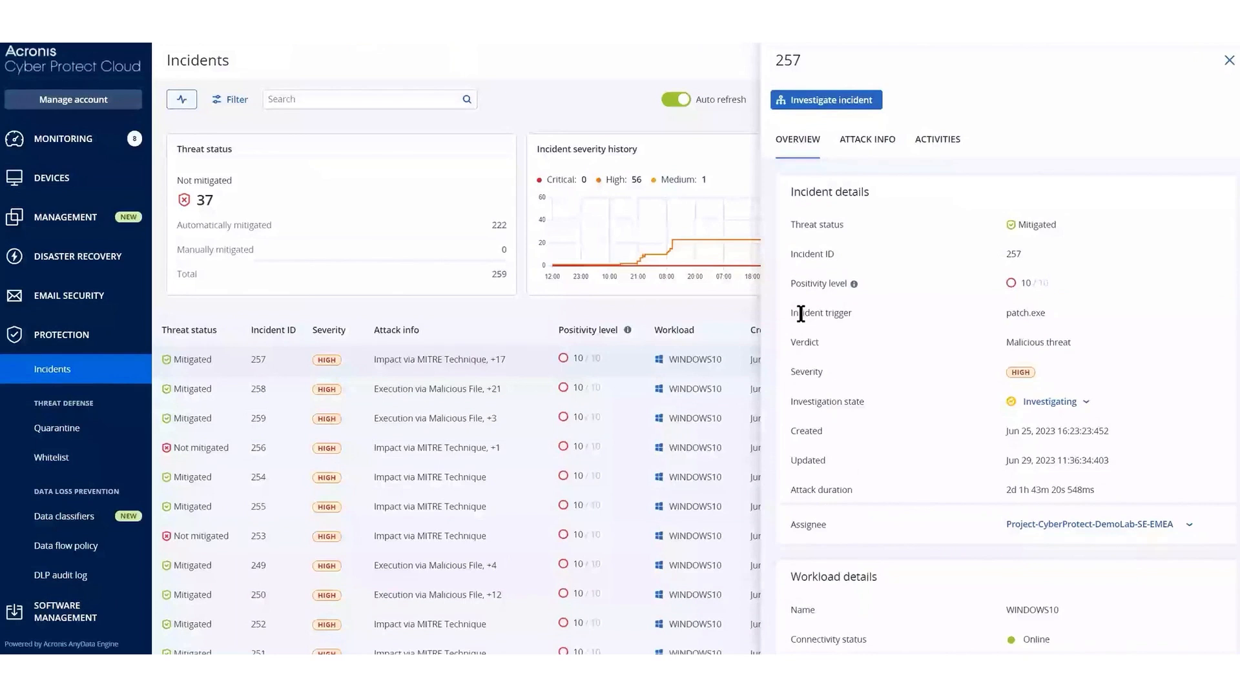
pyautogui.moveTo(1036, 313); pyautogui.dragTo(1046, 315)
pyautogui.click(1071, 403)
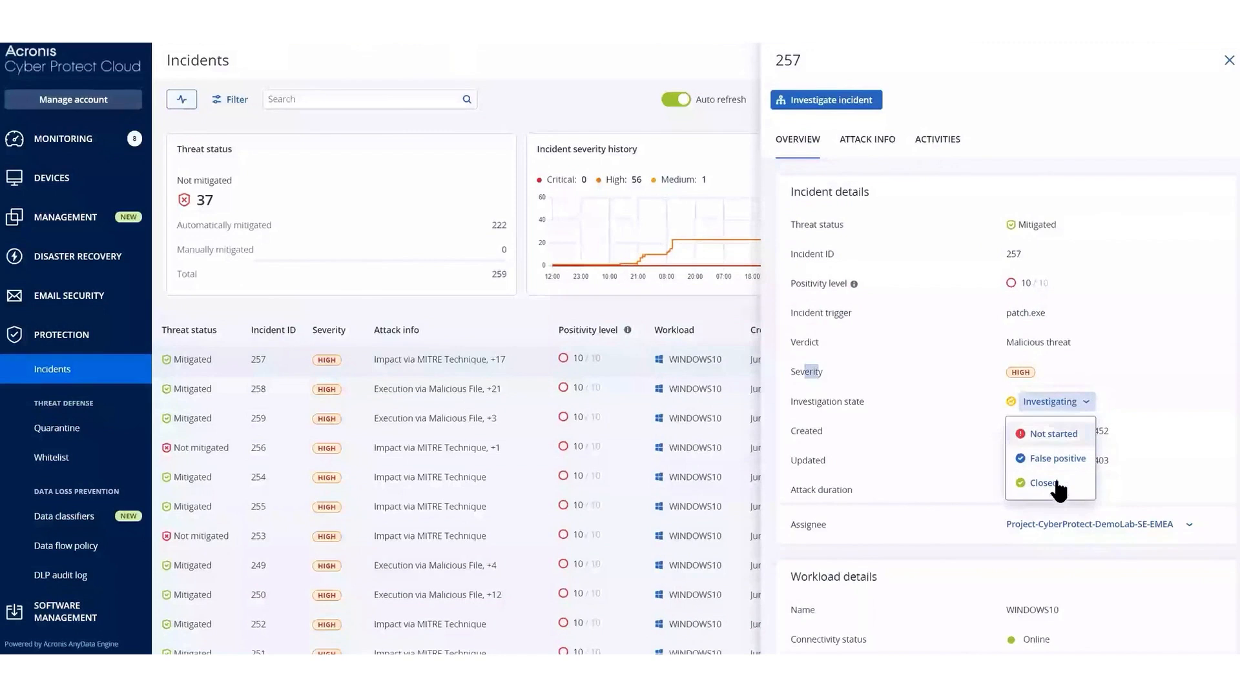
pyautogui.click(1157, 379)
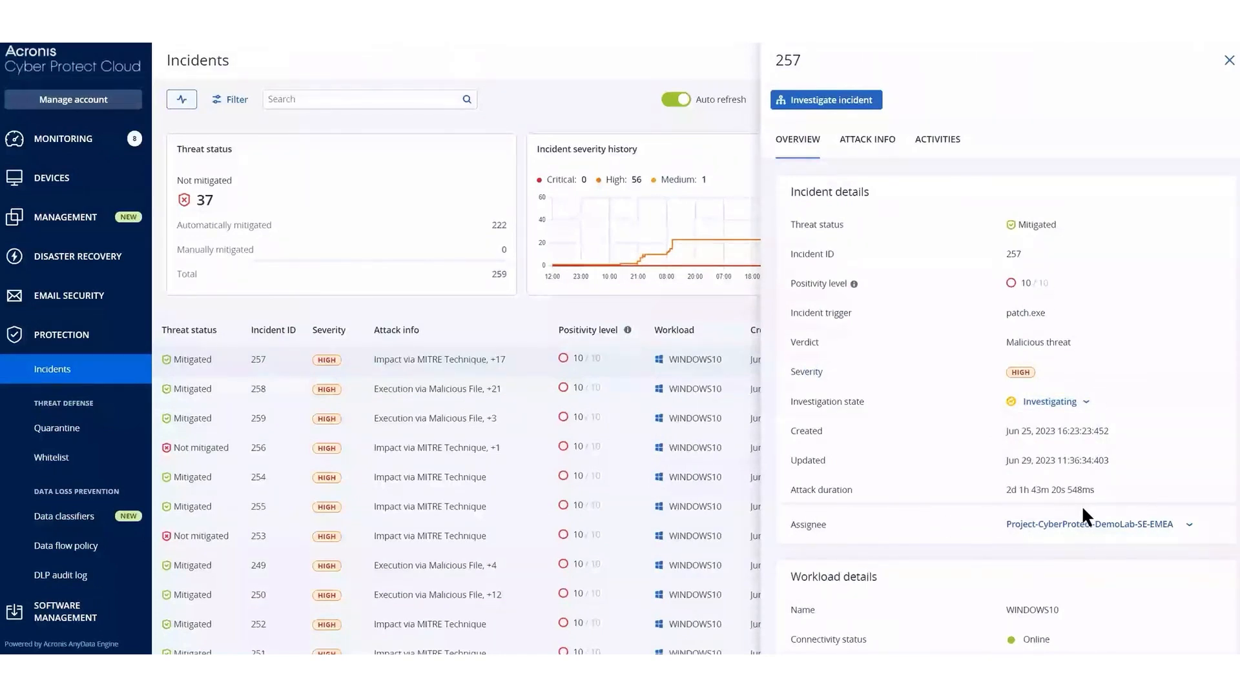
pyautogui.scroll(-2, 1150, 467)
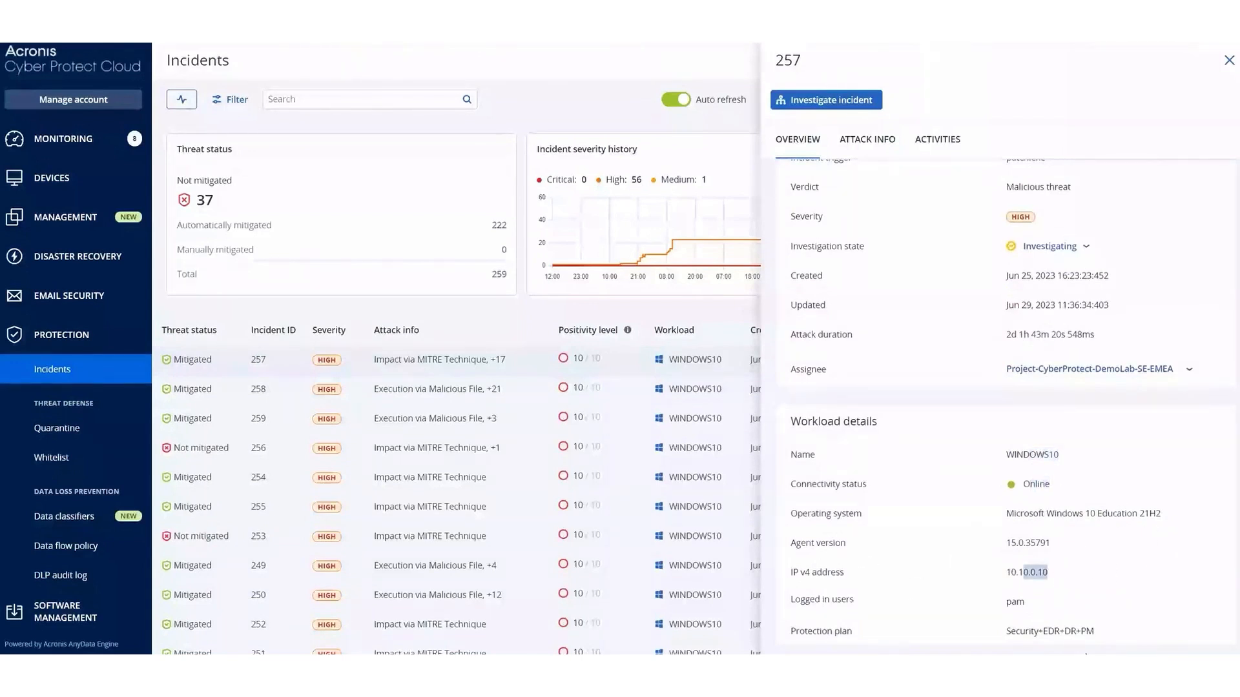
pyautogui.moveTo(823, 599); pyautogui.dragTo(852, 599)
pyautogui.doubleClick(1015, 602)
pyautogui.scroll(2, 1102, 609)
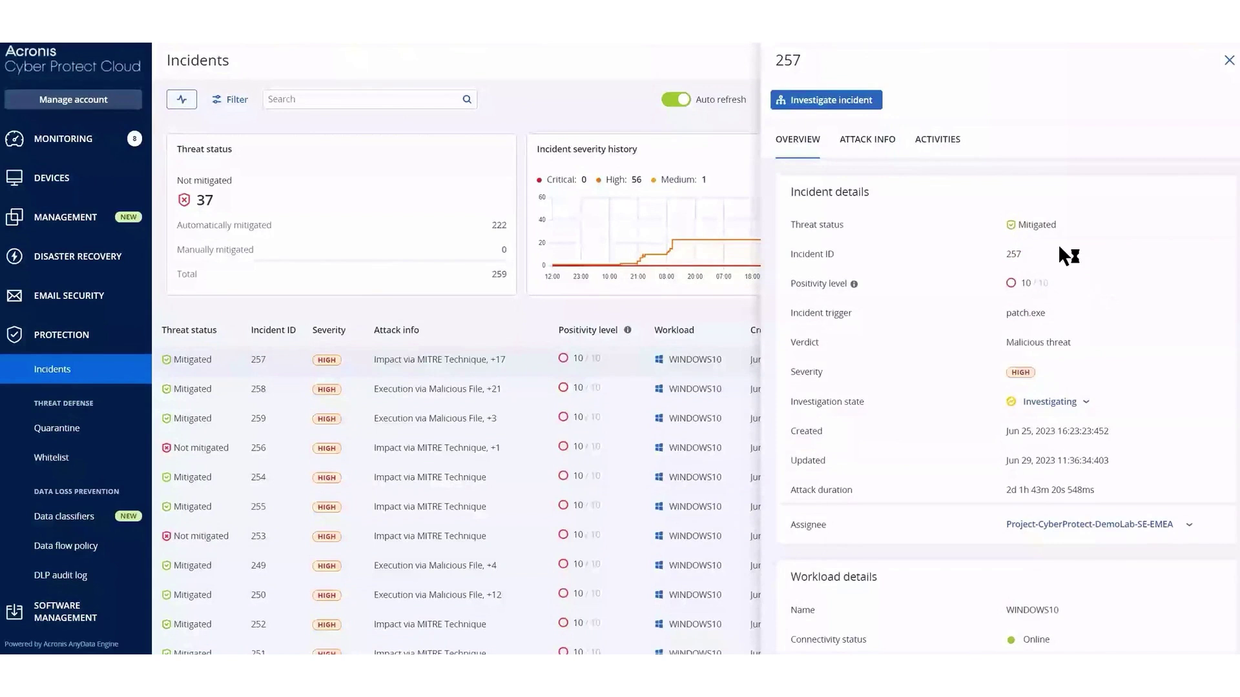
# - View the incident's MITRE tactics and look up technique T1486 on MITRE ATT&CK
pyautogui.click(865, 137)
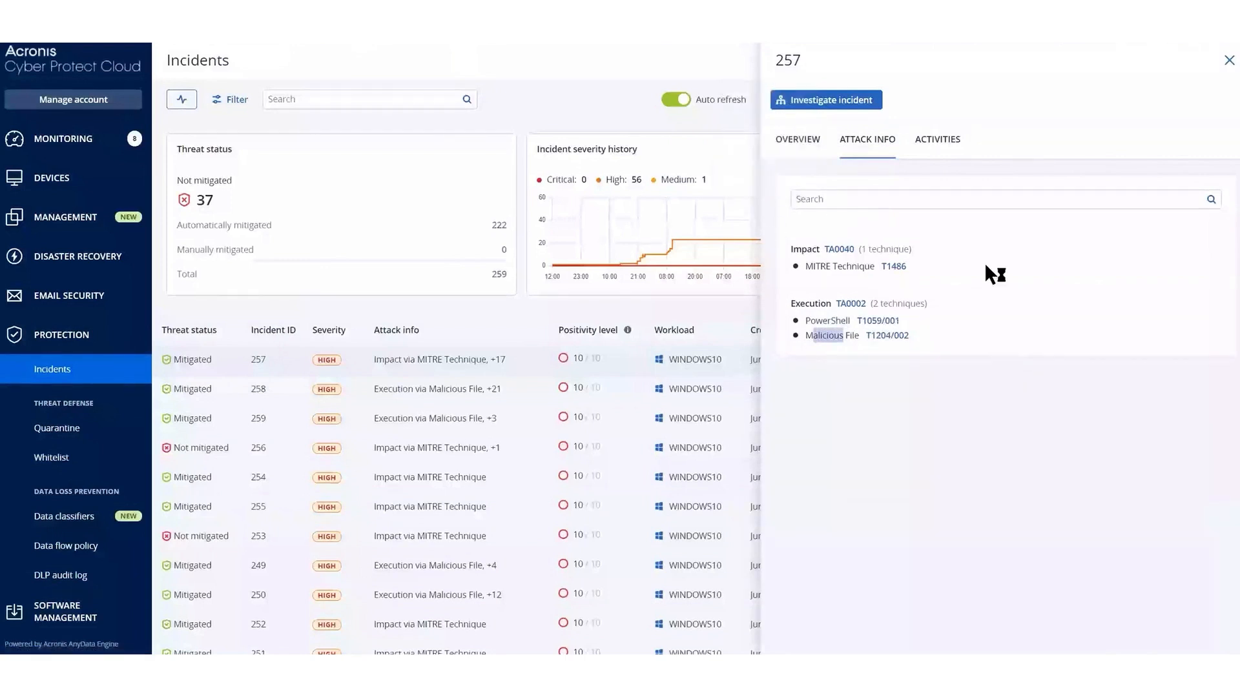
pyautogui.click(897, 265)
# - Investigate the incident's kill chain, filter to network nodes and inspect connections to 172.253.122.113 and 172.253.63.132
pyautogui.click(816, 101)
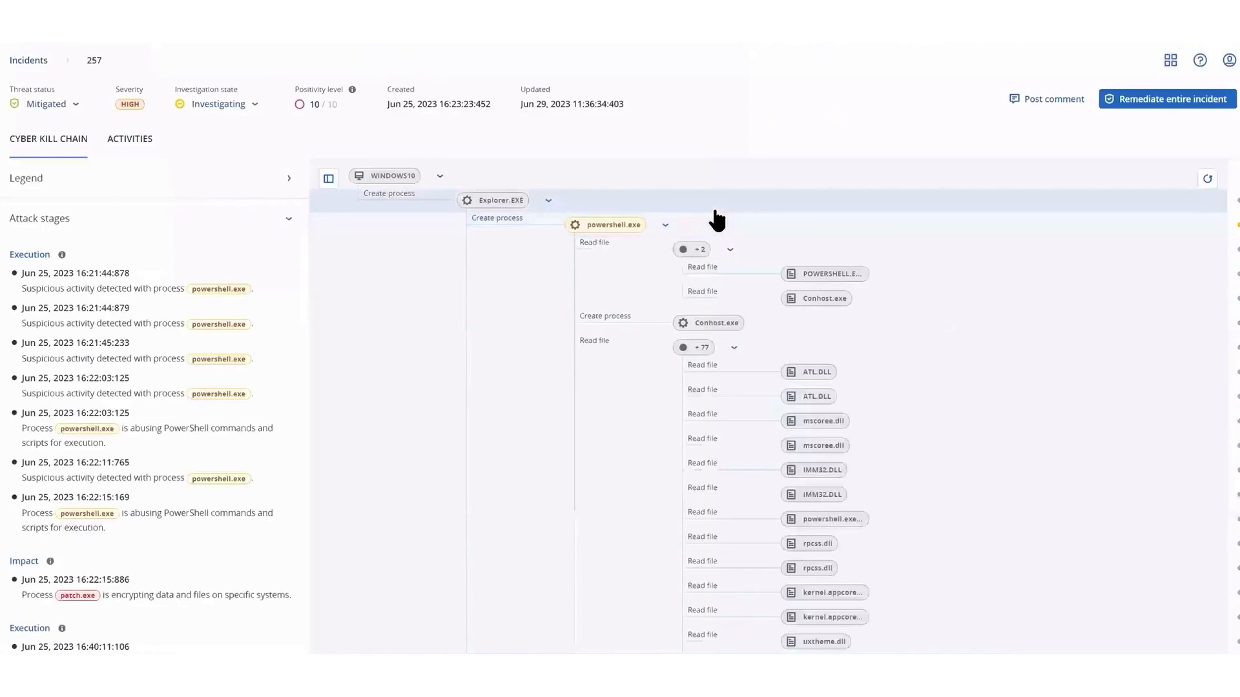
pyautogui.click(288, 179)
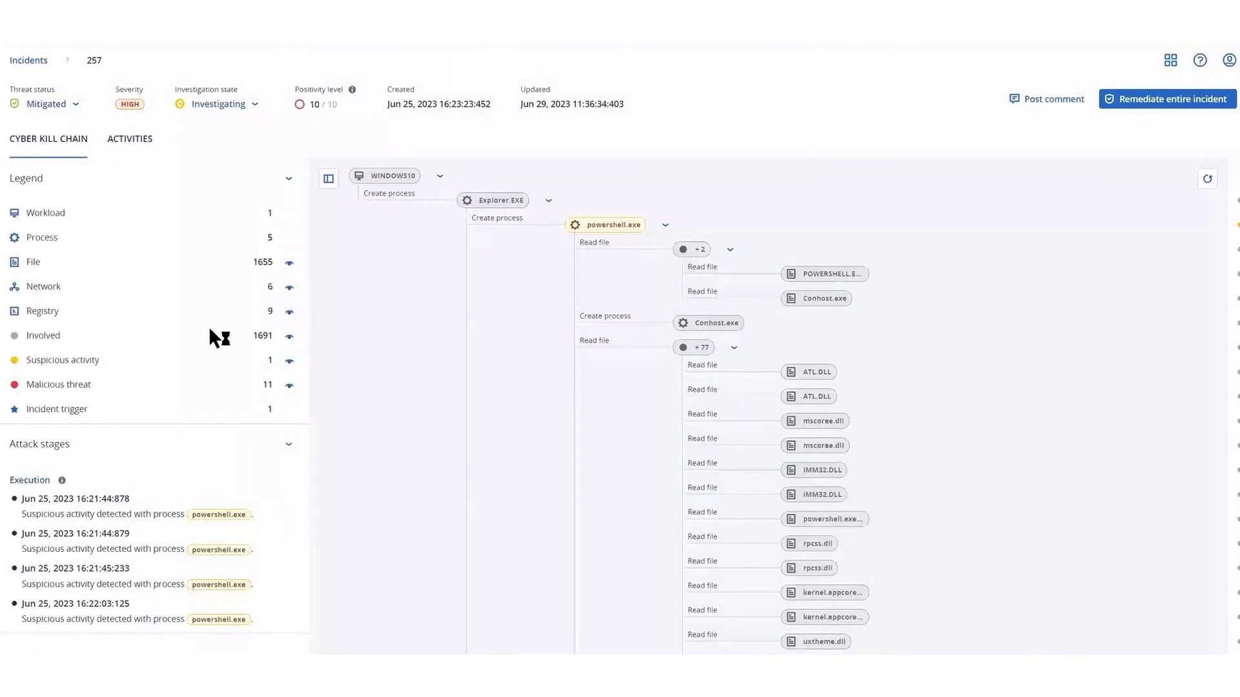
pyautogui.click(289, 263)
pyautogui.click(289, 312)
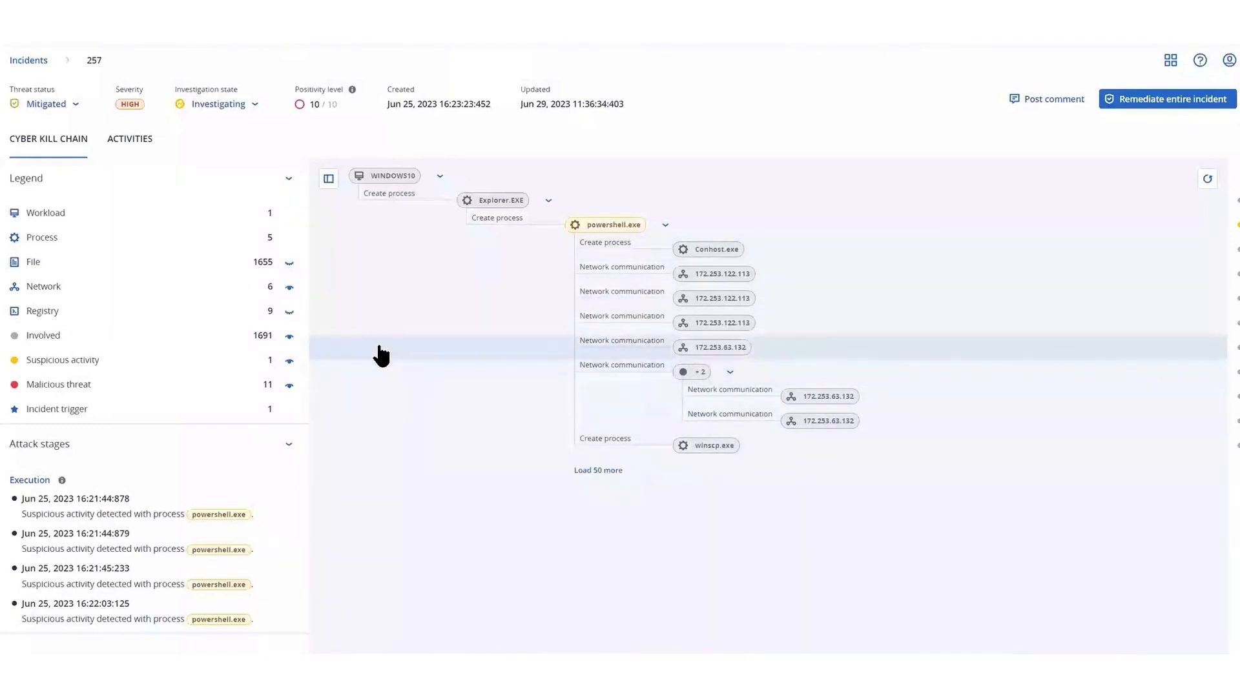
pyautogui.click(719, 277)
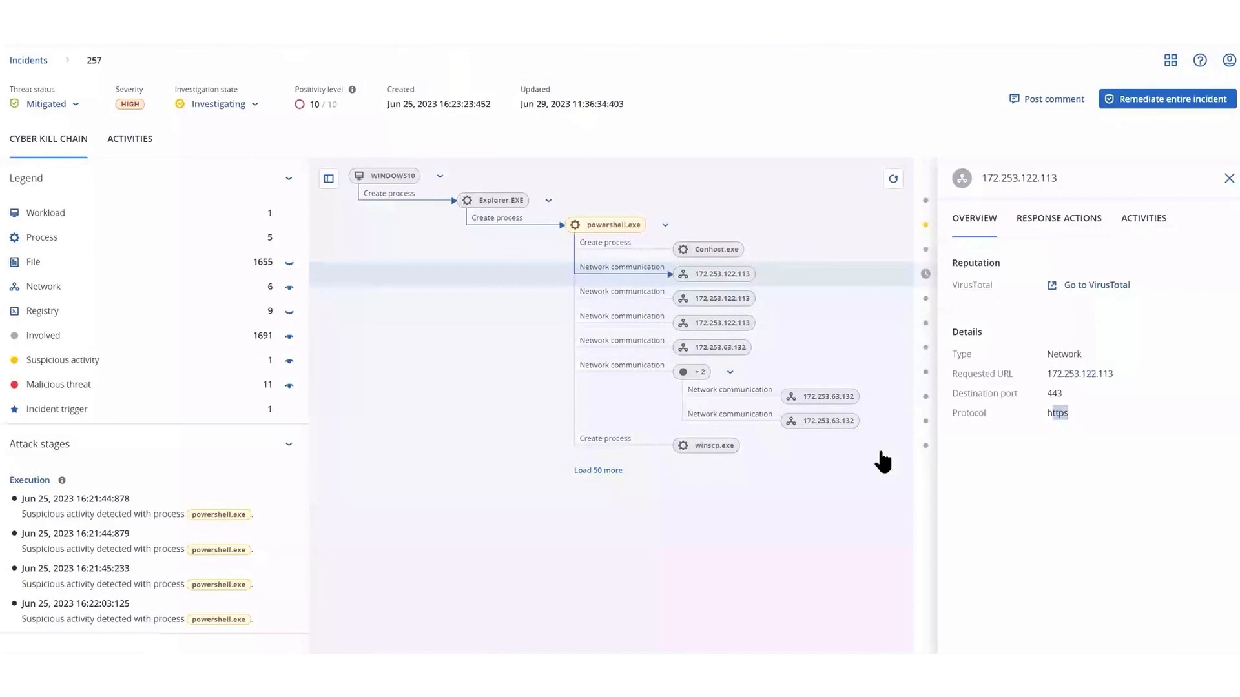
pyautogui.click(718, 347)
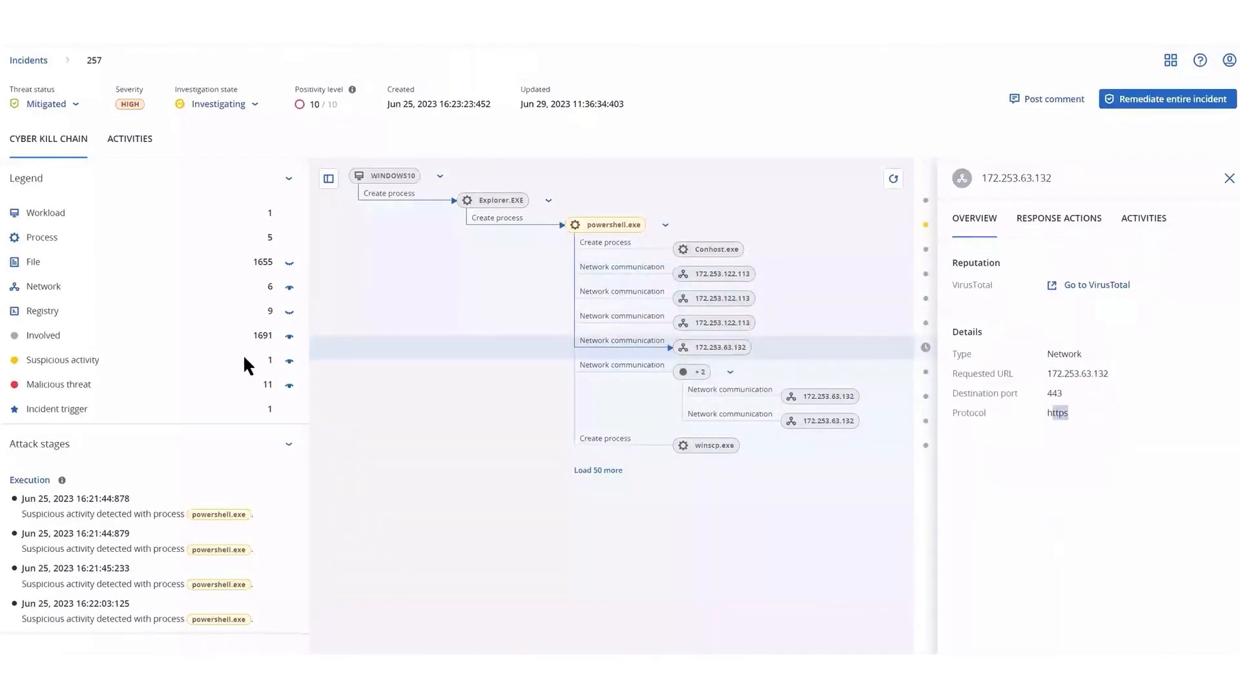
# - Show only registry nodes and inspect the ProxyBypass and AutoDetect values' key paths, types and response actions
pyautogui.click(289, 287)
pyautogui.click(289, 311)
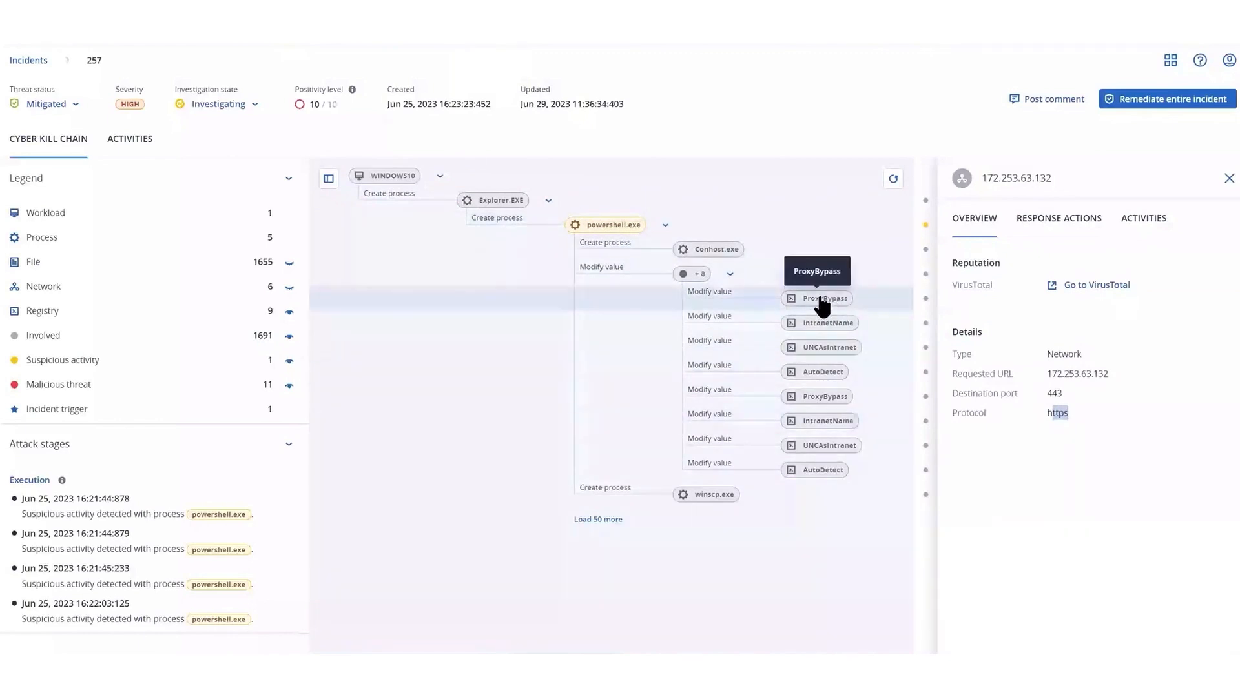
pyautogui.click(719, 307)
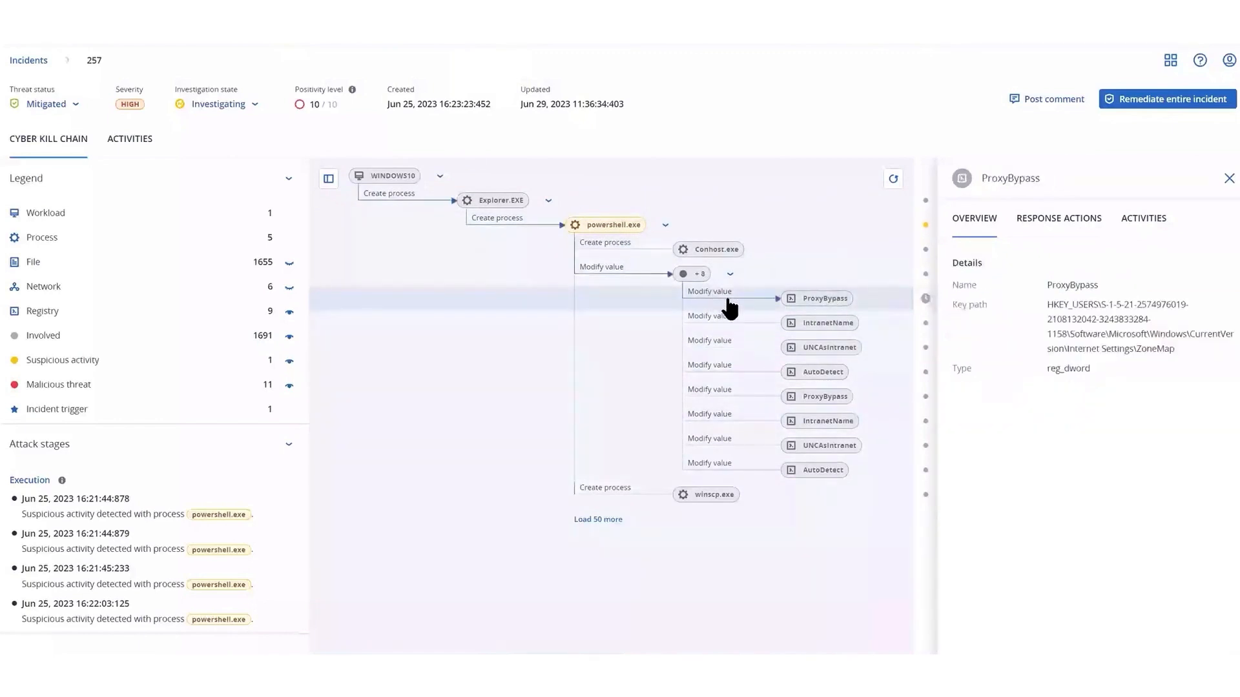
pyautogui.moveTo(1047, 304); pyautogui.dragTo(1205, 457)
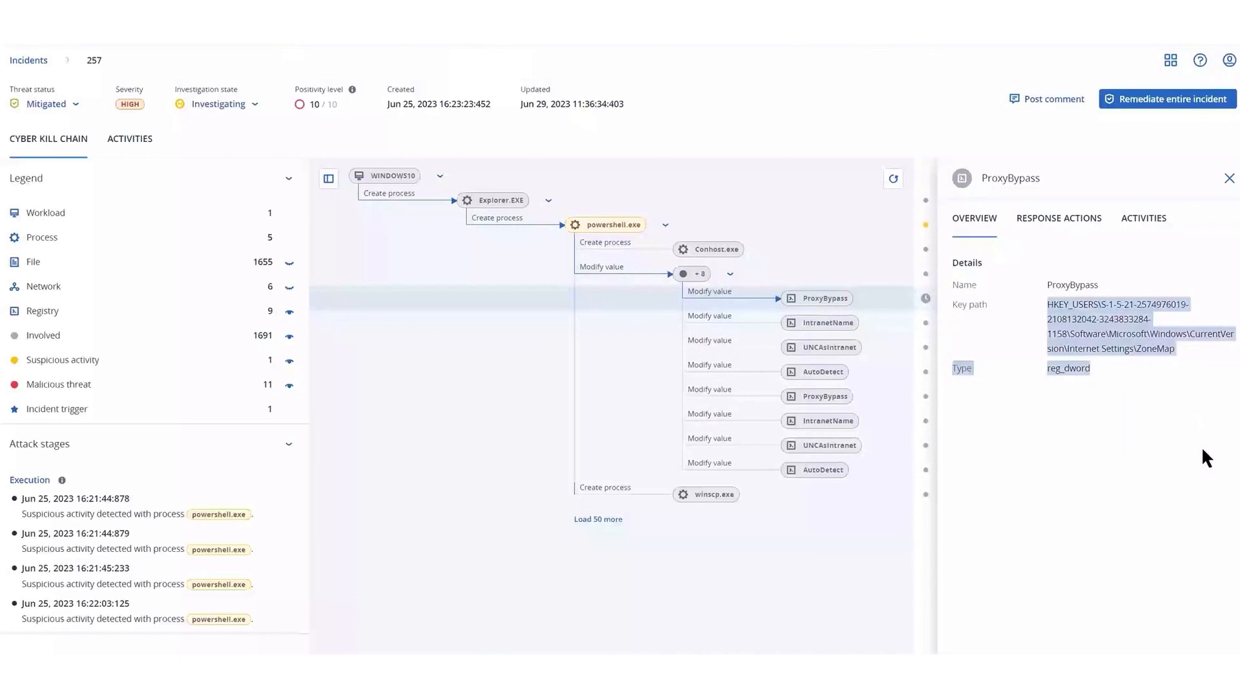
pyautogui.click(1068, 368)
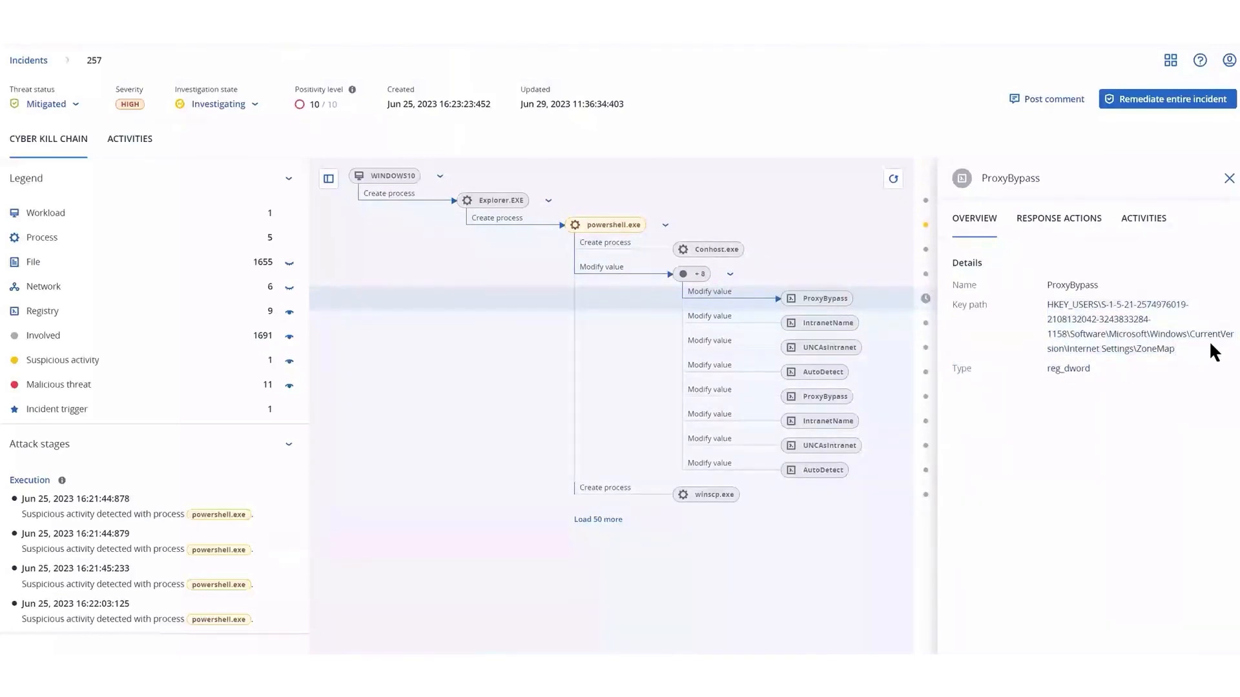
pyautogui.moveTo(1097, 285); pyautogui.dragTo(1066, 285)
pyautogui.click(796, 374)
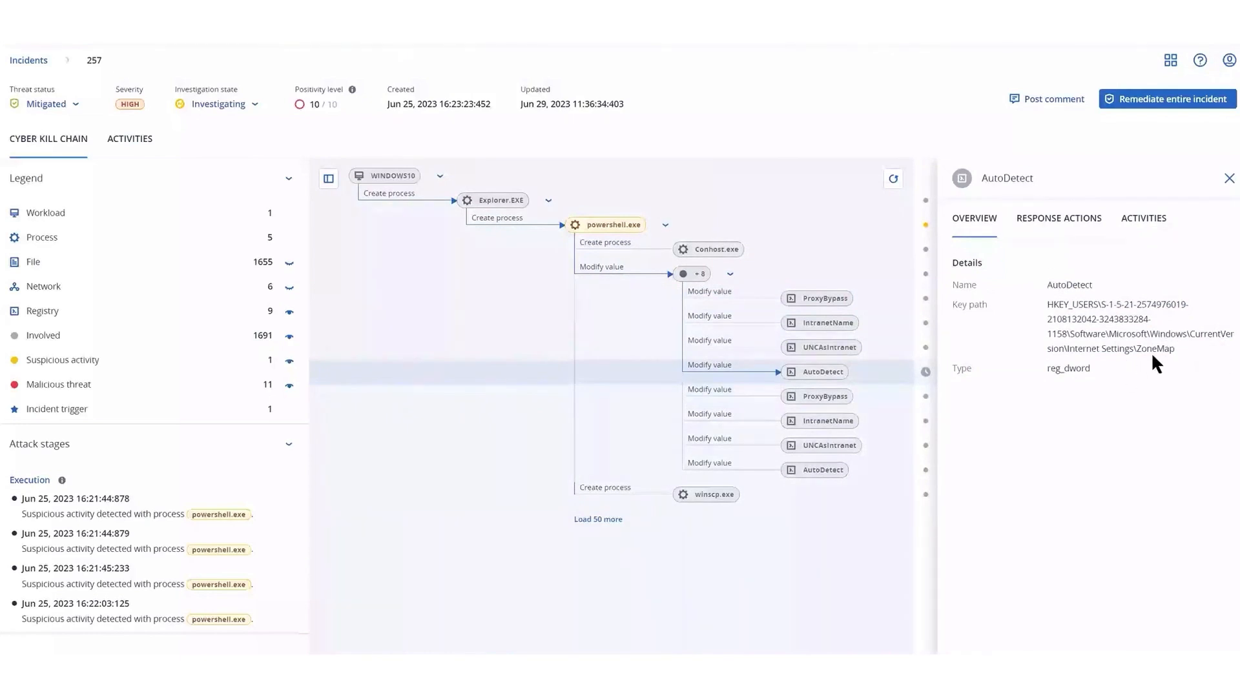
pyautogui.moveTo(1049, 301); pyautogui.dragTo(1194, 441)
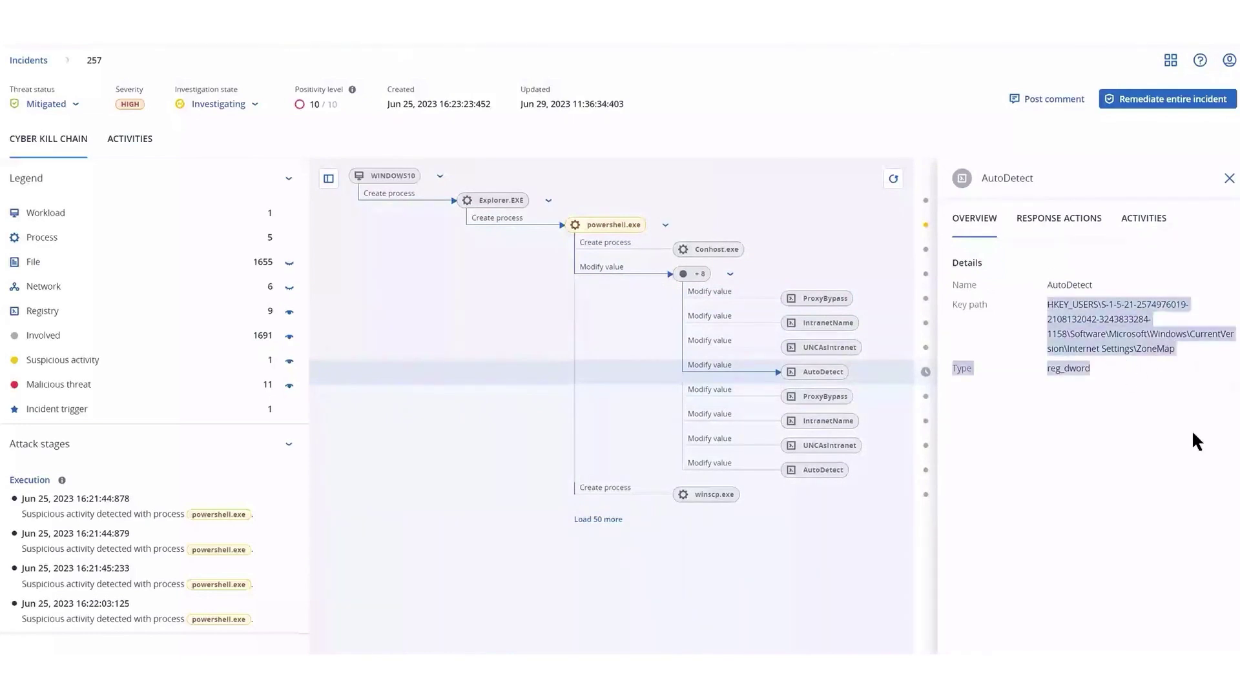
pyautogui.click(1050, 220)
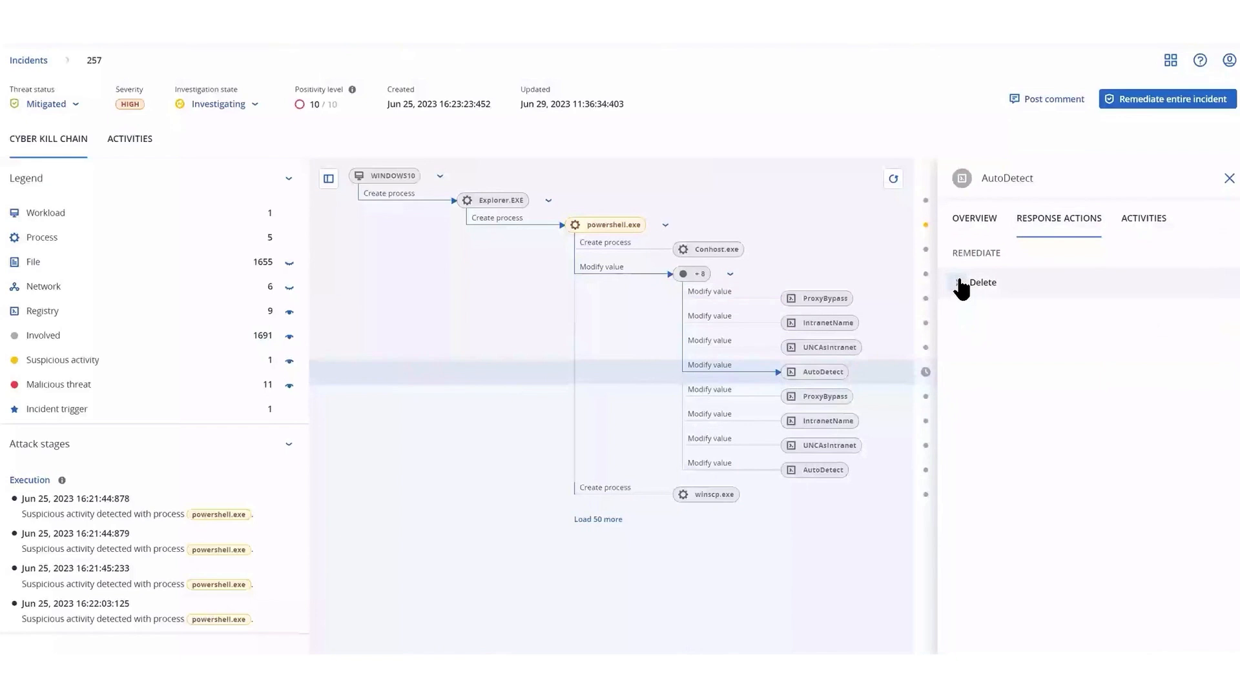
# - Show file-read events, inspect ATL.DLL and powershell.exe.mui details, then restore all node types and collapse the legend
pyautogui.click(289, 264)
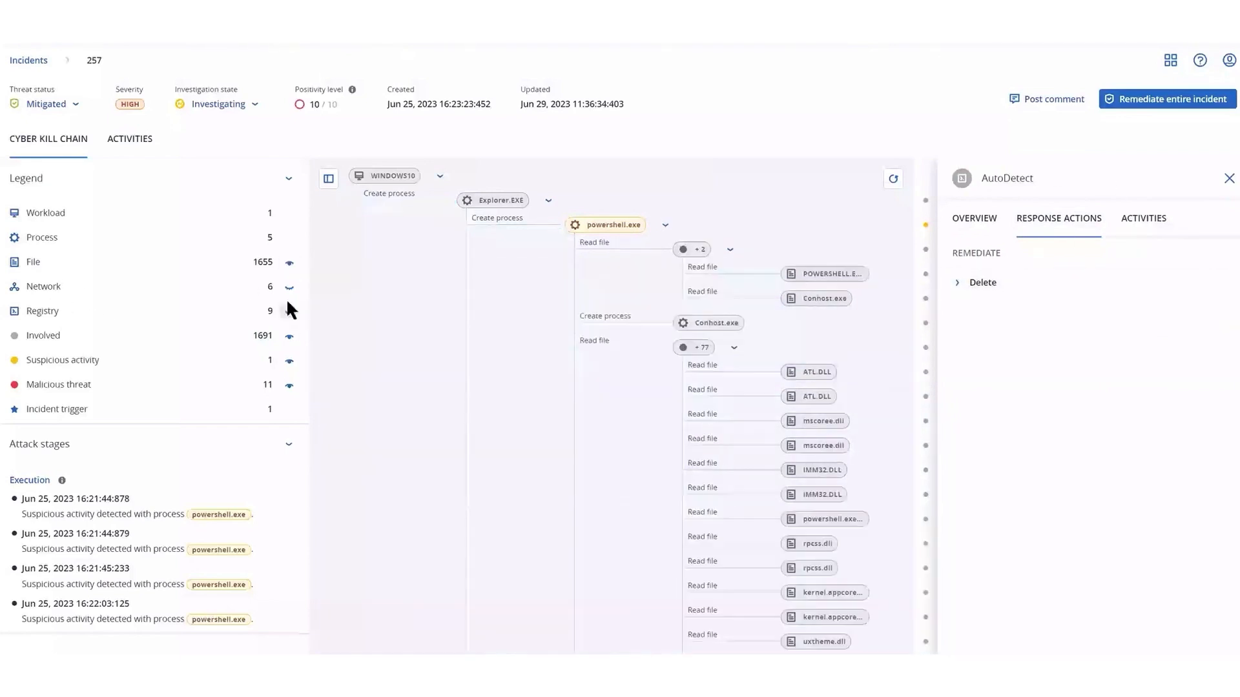
pyautogui.click(723, 375)
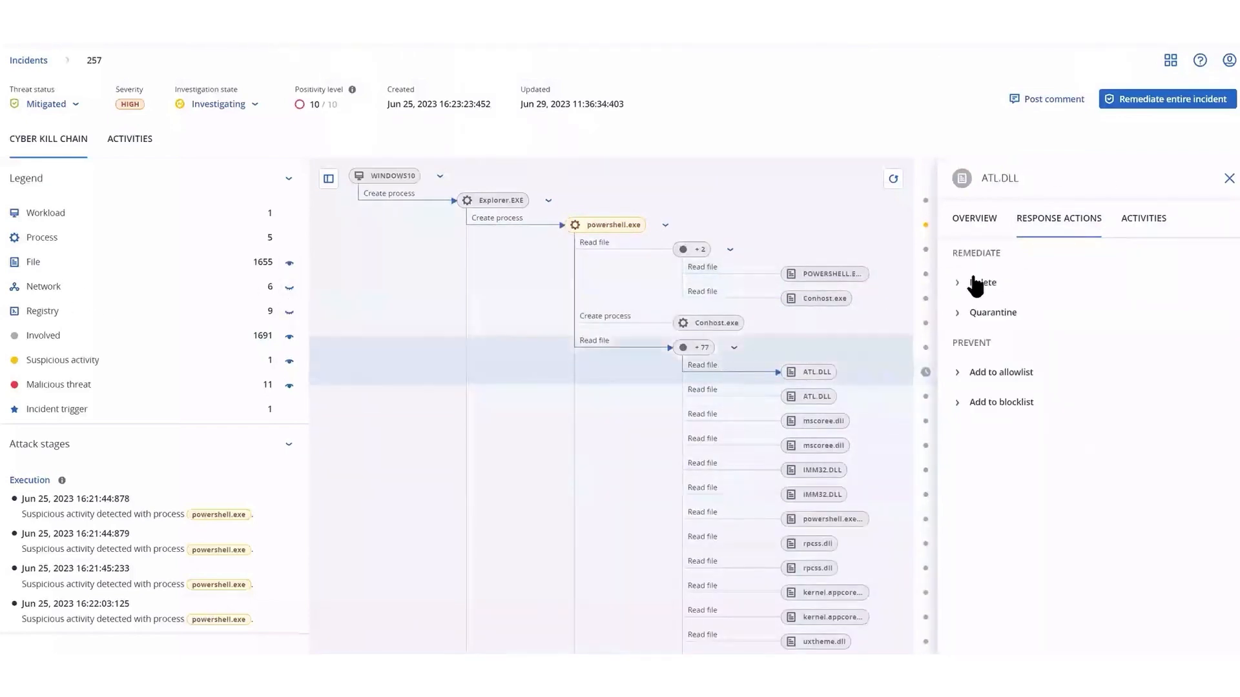
pyautogui.click(975, 218)
pyautogui.scroll(-2, 758, 516)
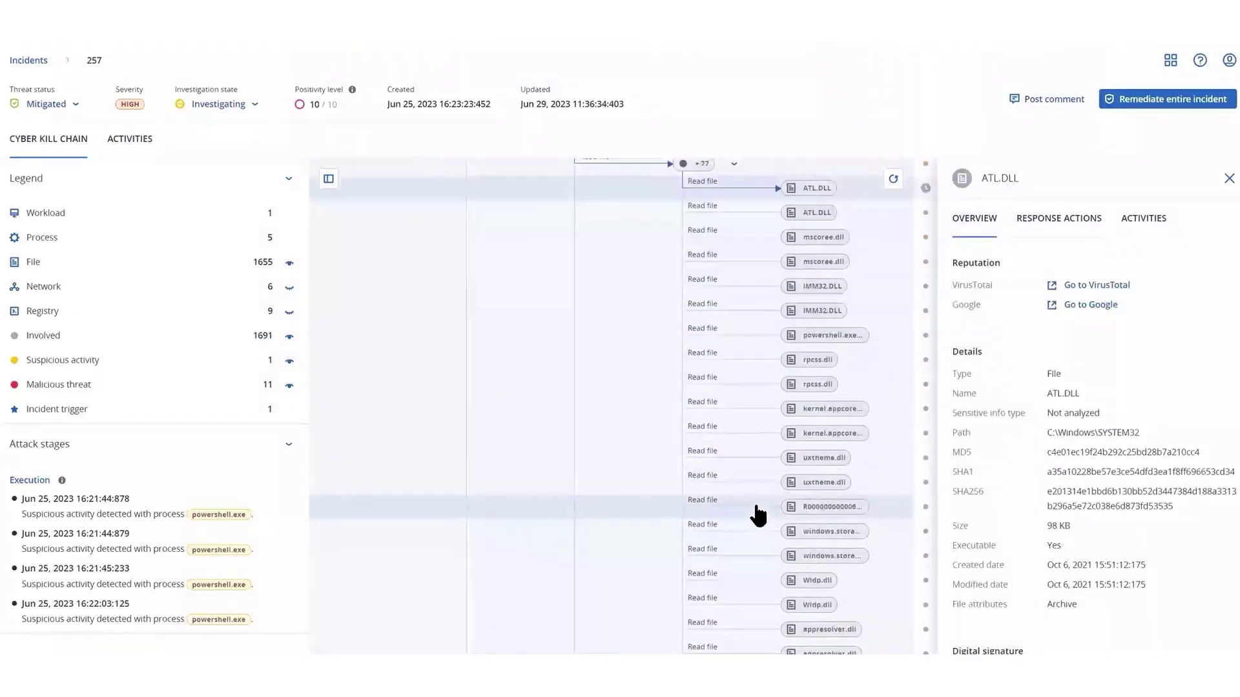
pyautogui.click(822, 339)
pyautogui.scroll(2, 733, 409)
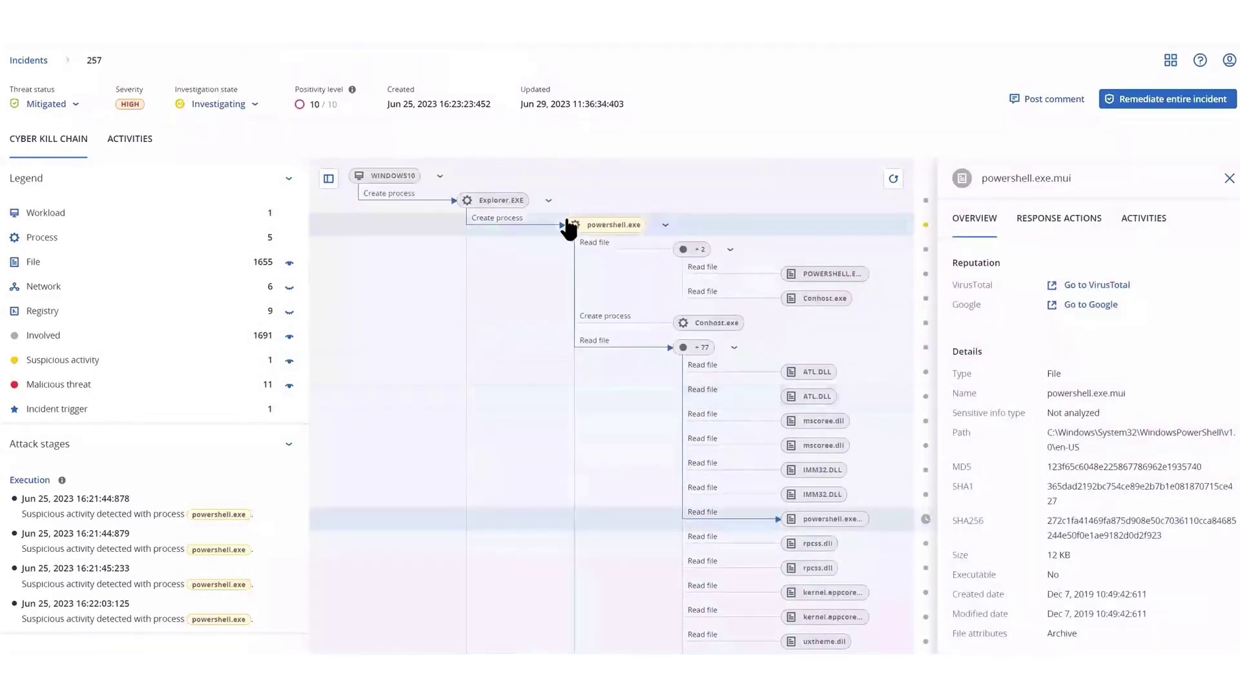
pyautogui.click(289, 287)
pyautogui.click(289, 311)
pyautogui.click(284, 180)
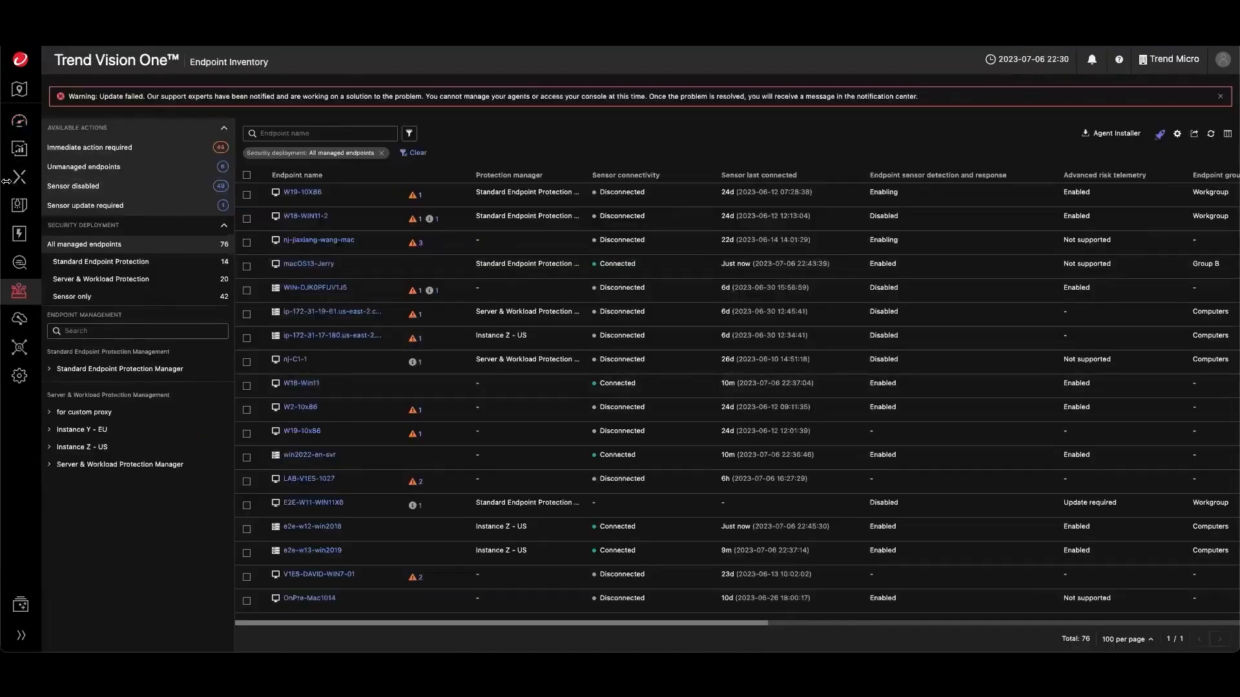
pyautogui.click(74, 243)
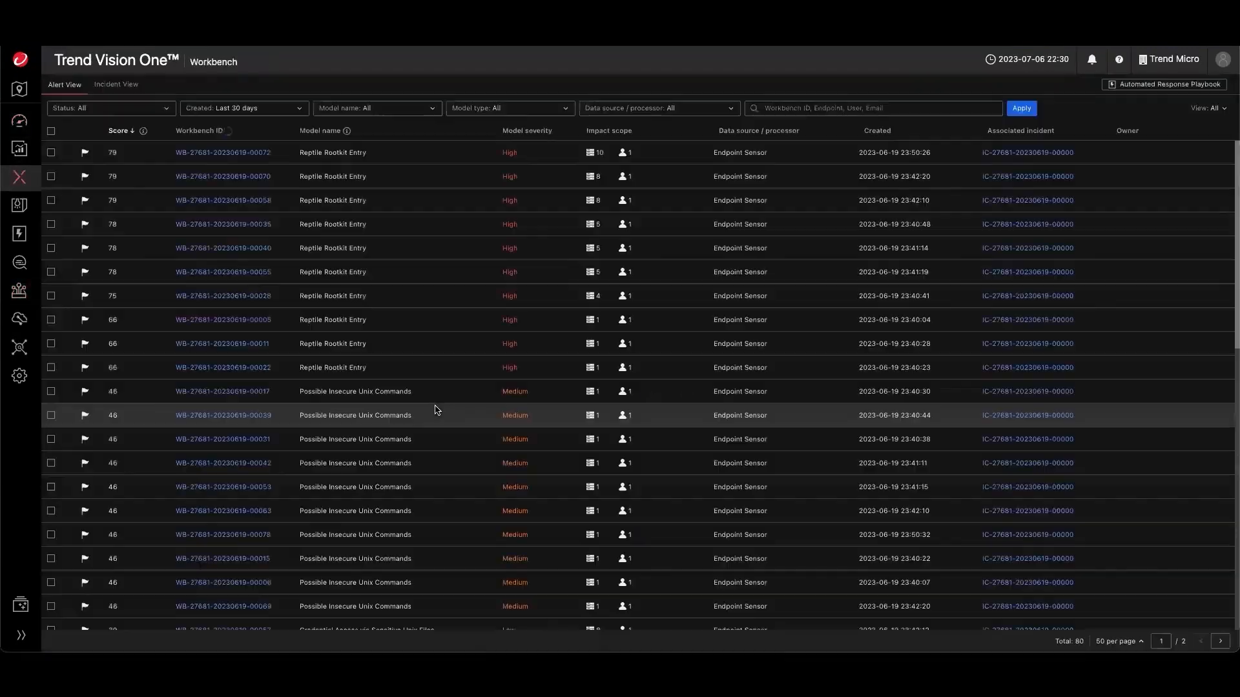
pyautogui.click(245, 314)
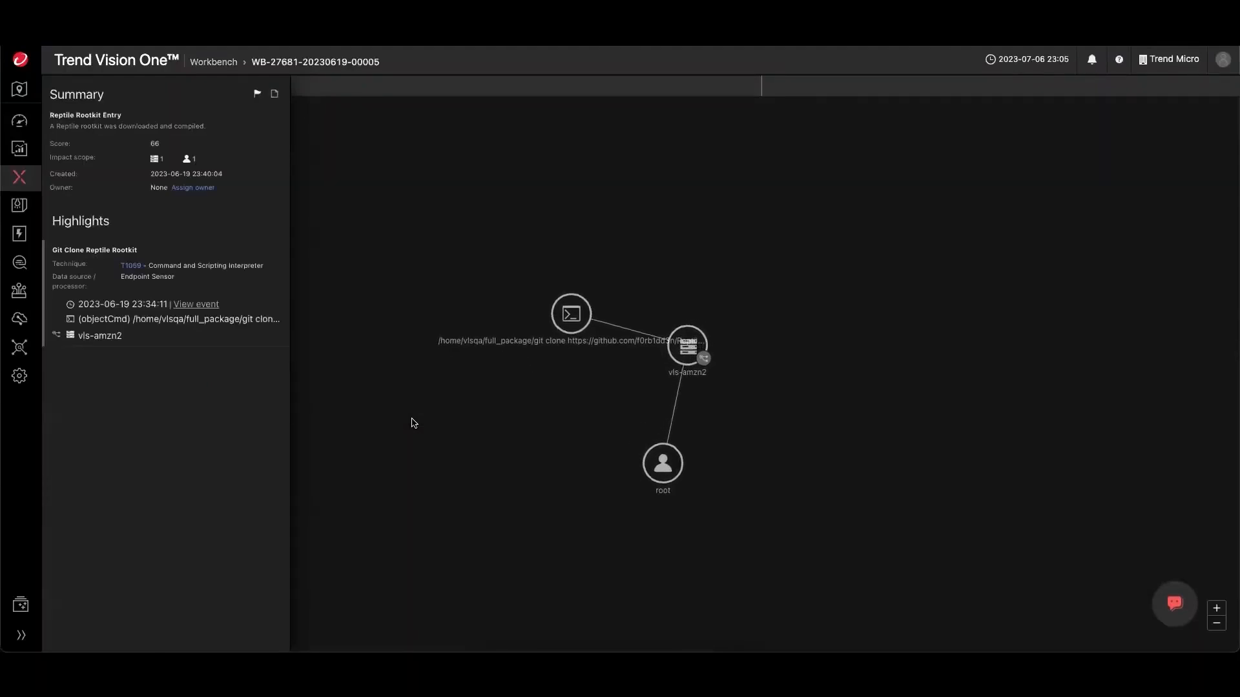
pyautogui.click(1174, 603)
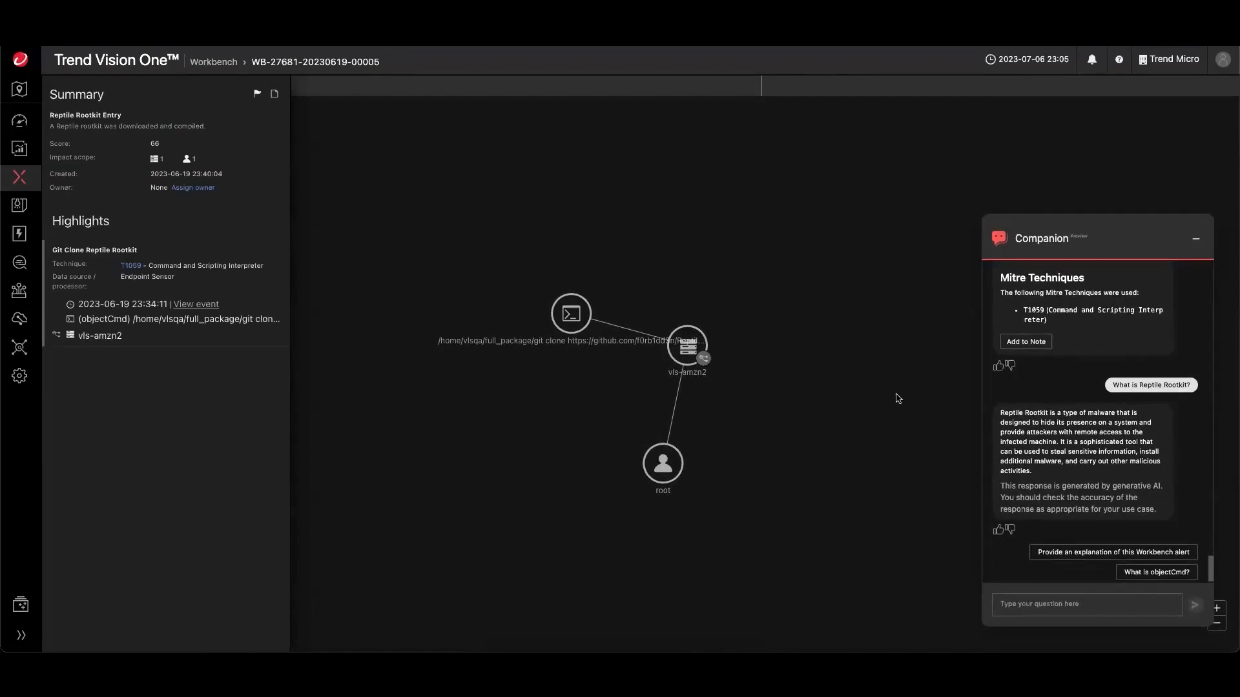
pyautogui.click(571, 313)
pyautogui.click(1059, 603)
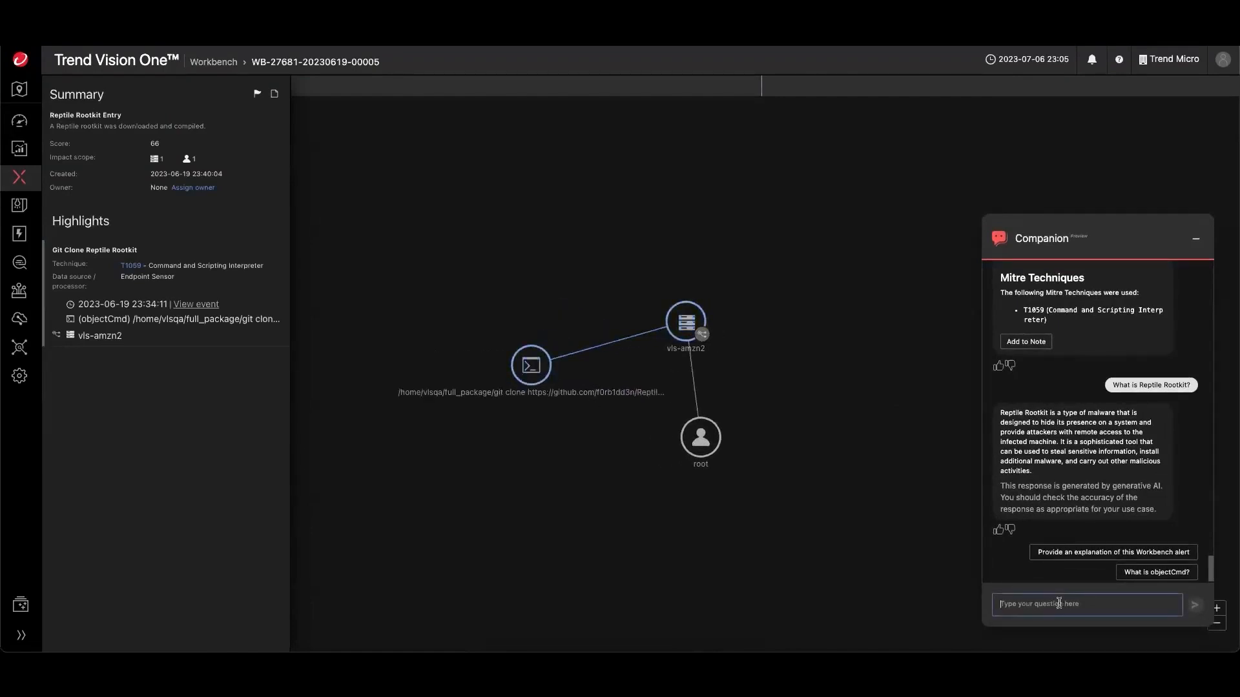
pyautogui.click(1089, 553)
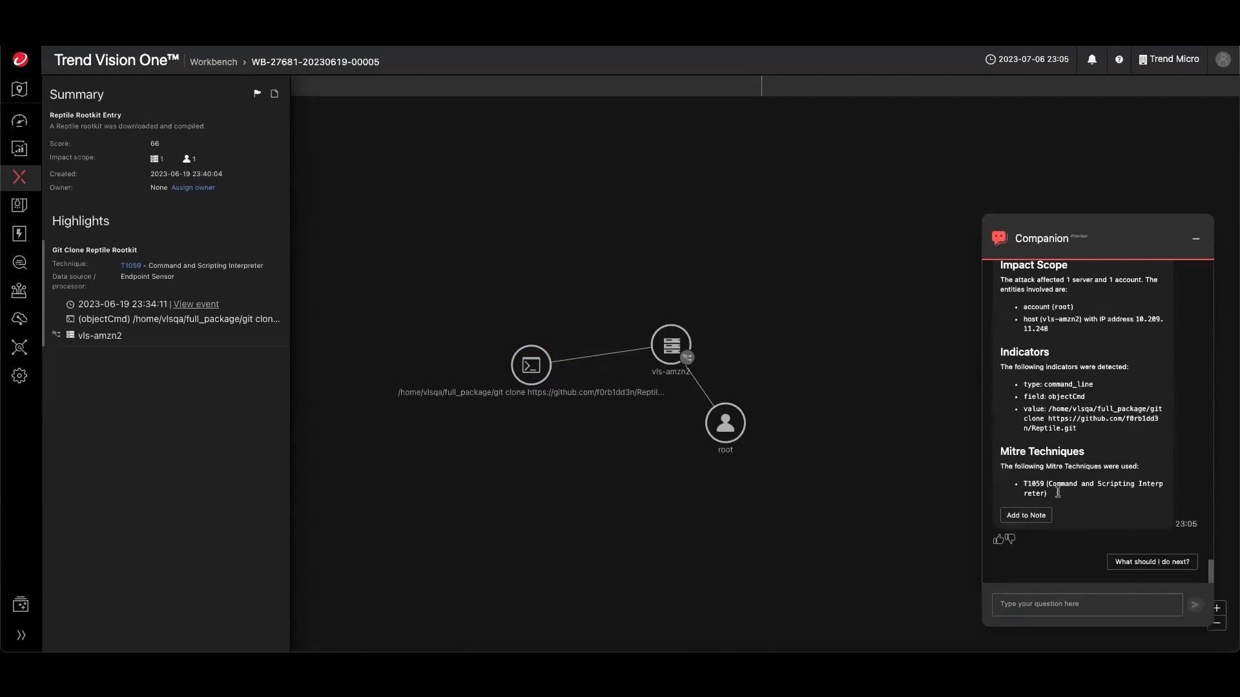
pyautogui.scroll(3, 1003, 363)
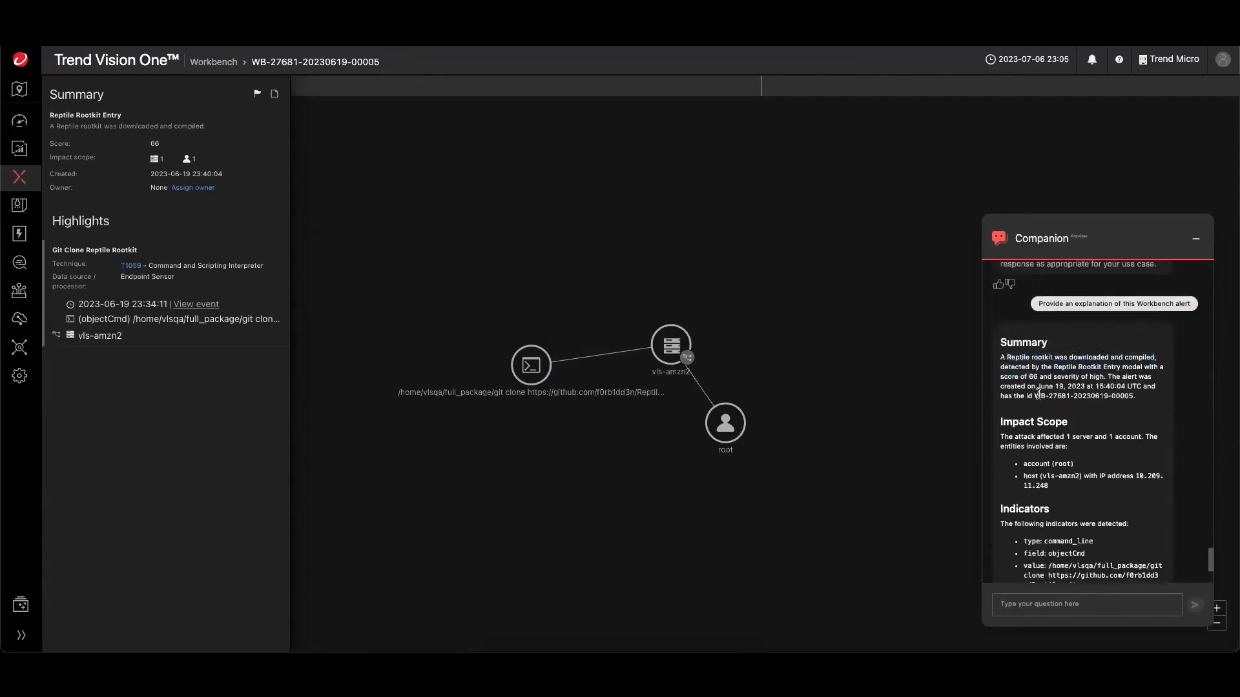
# - Ask the Companion 'What is Reptile Rootkit', then rearrange the vls-amzn2 and command nodes in the graph
pyautogui.click(1007, 606)
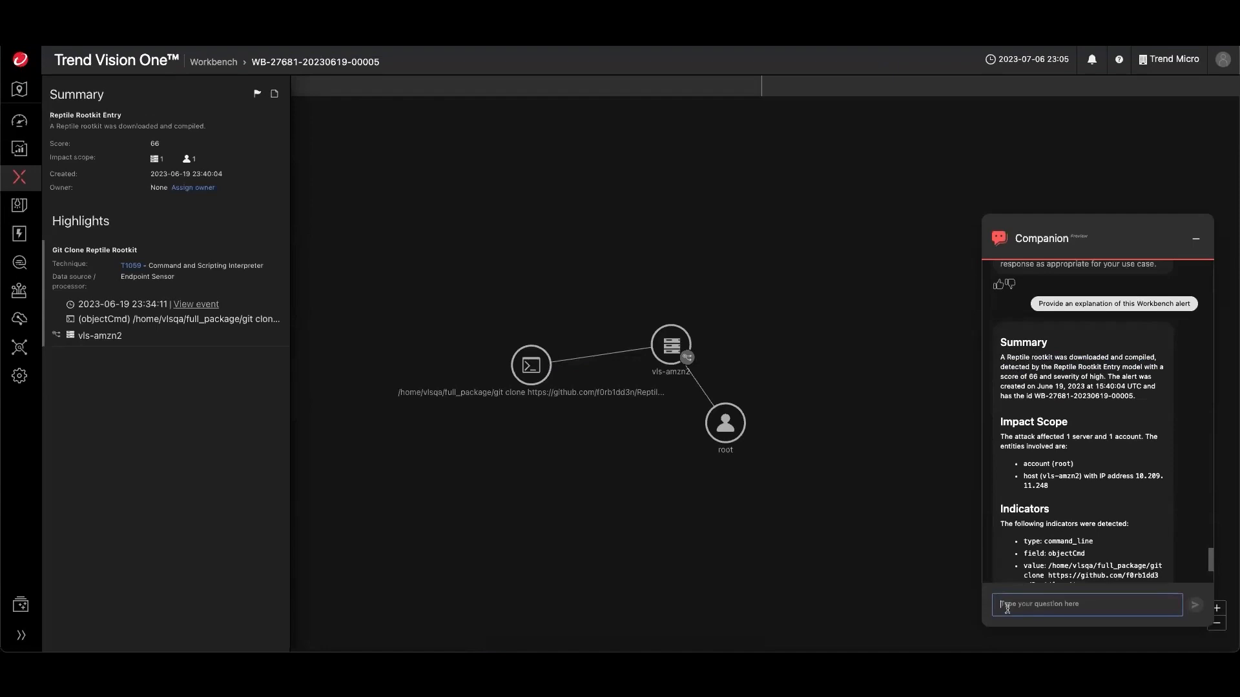
pyautogui.write('What is Ret')
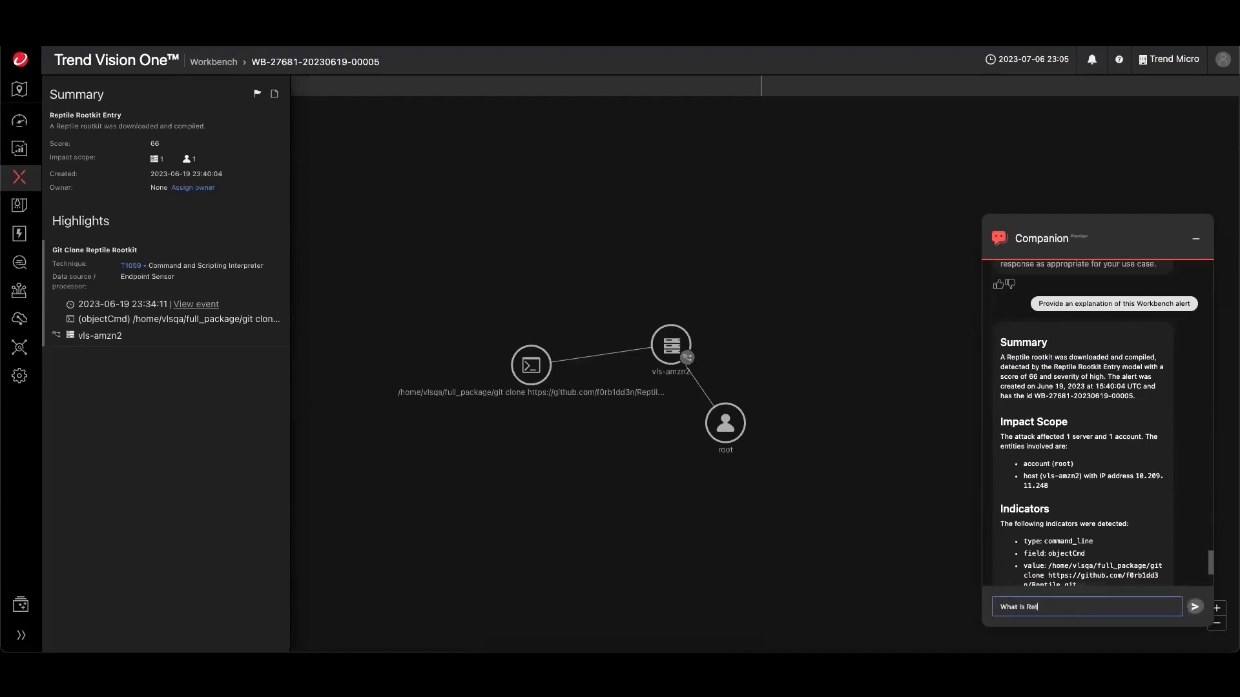
pyautogui.write('kit')
pyautogui.press('Return')
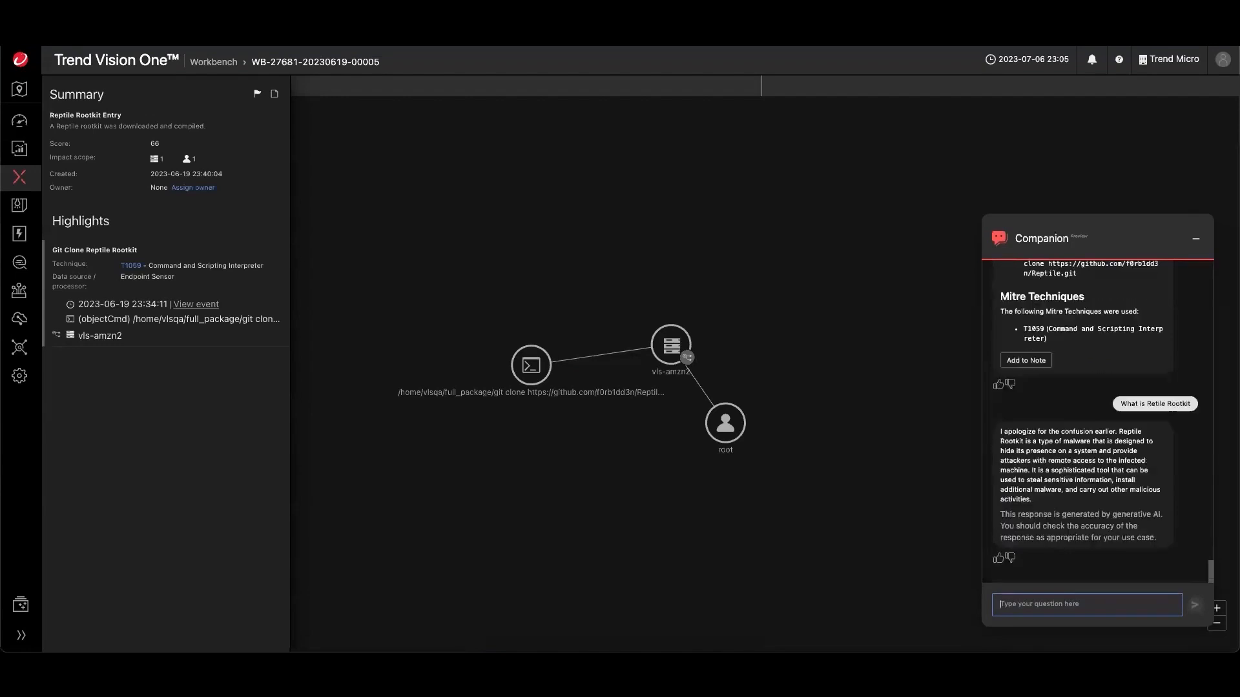
pyautogui.click(1196, 239)
pyautogui.moveTo(20, 206)
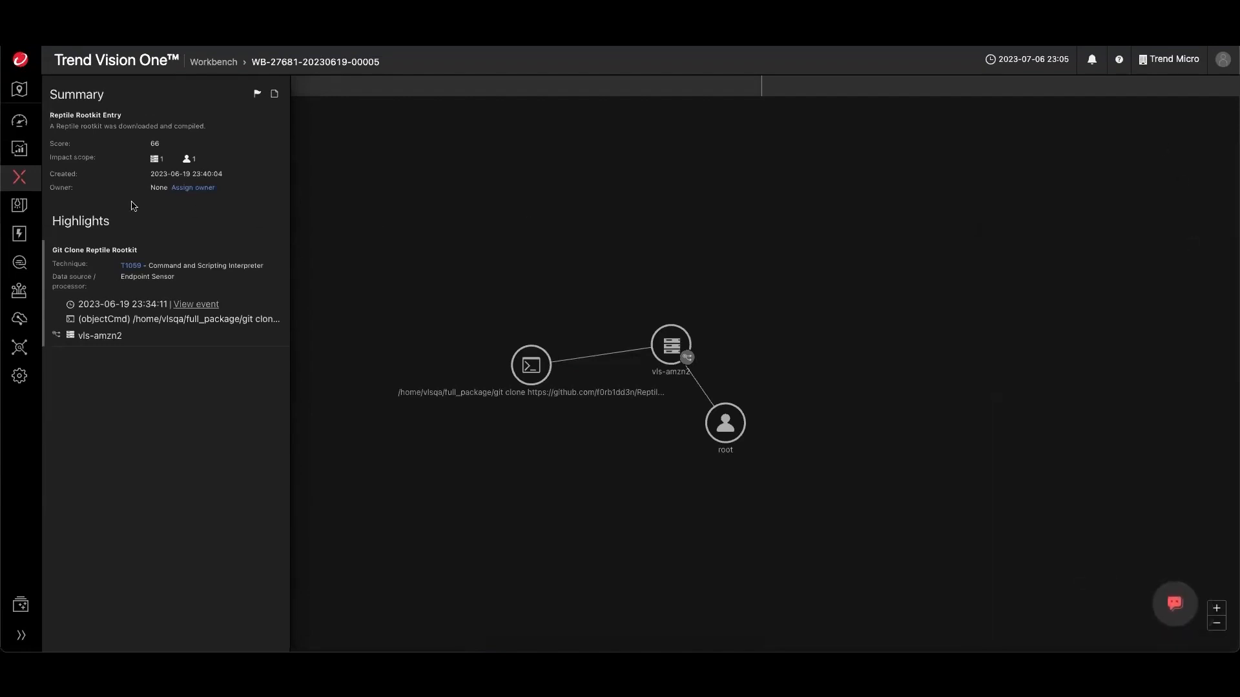
pyautogui.moveTo(671, 346); pyautogui.dragTo(602, 477)
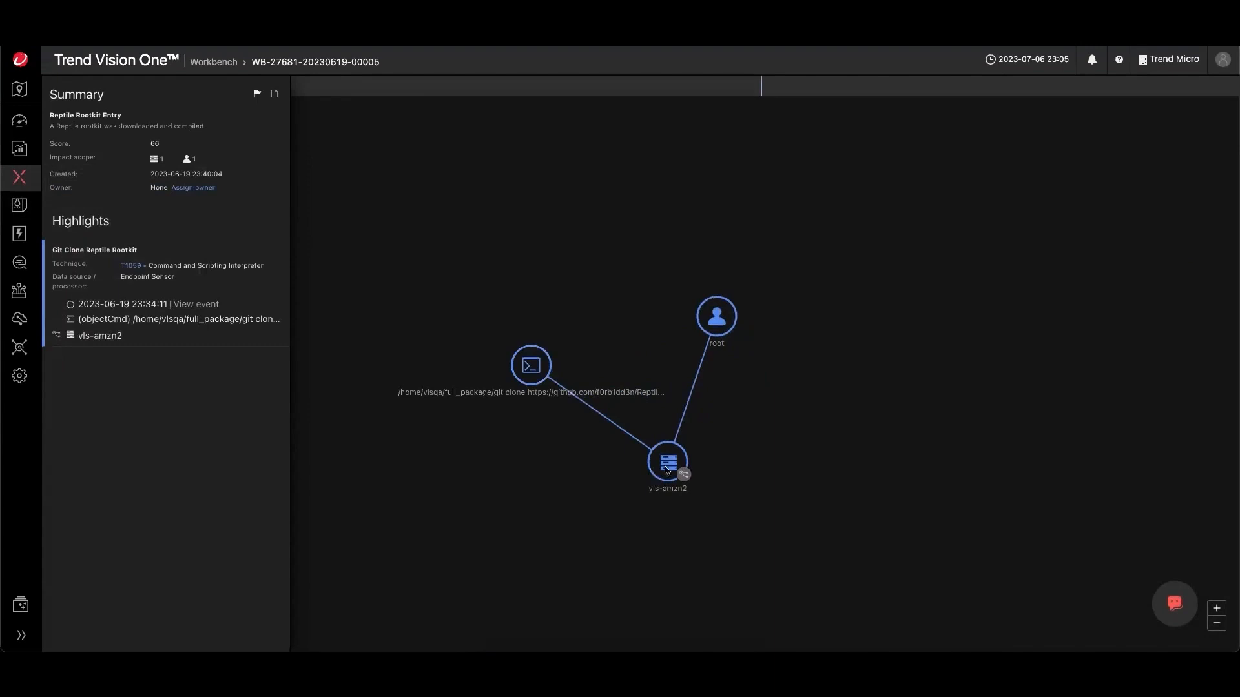
pyautogui.click(602, 479)
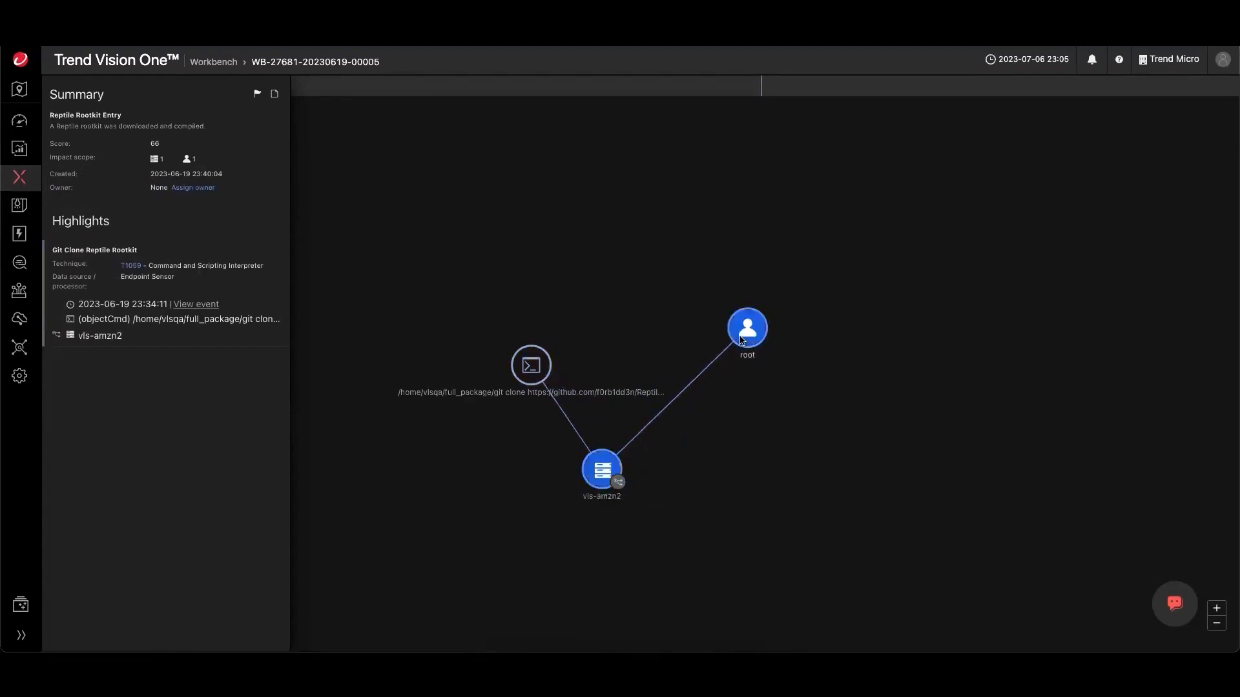
pyautogui.moveTo(539, 382); pyautogui.dragTo(491, 417)
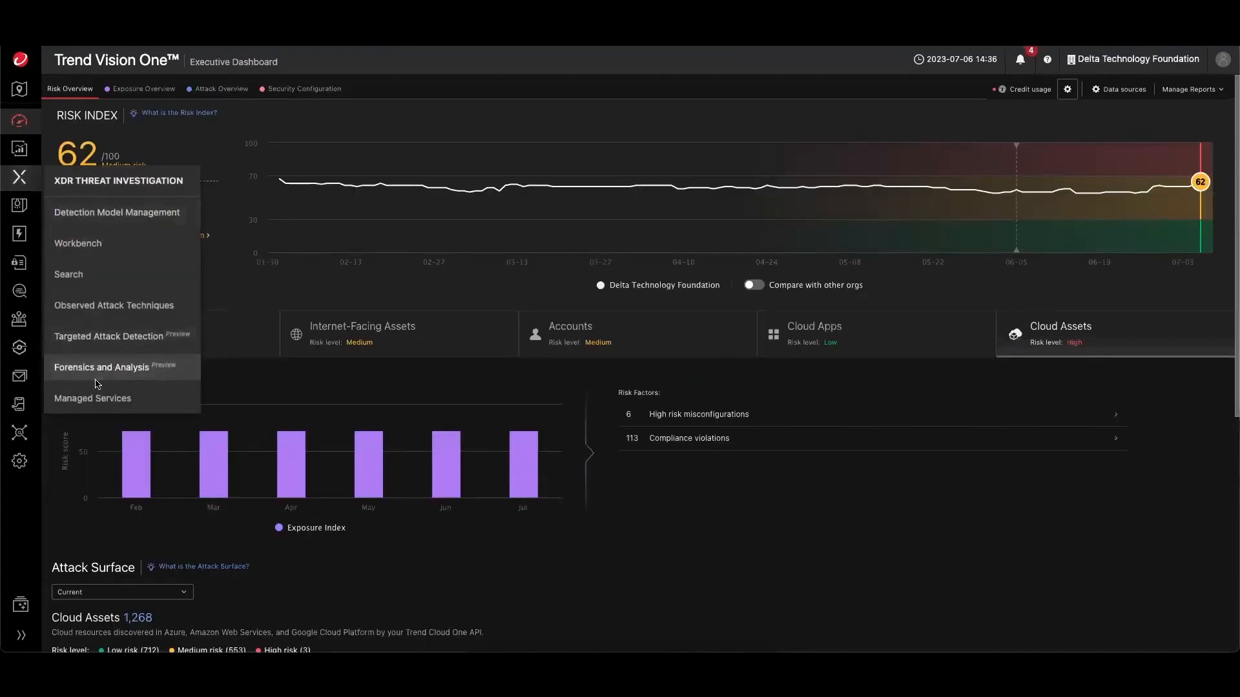
# - In the Phishing/Workstation workspace, review SRV-BOUADC's network interface, system drive and volume evidence
pyautogui.click(102, 368)
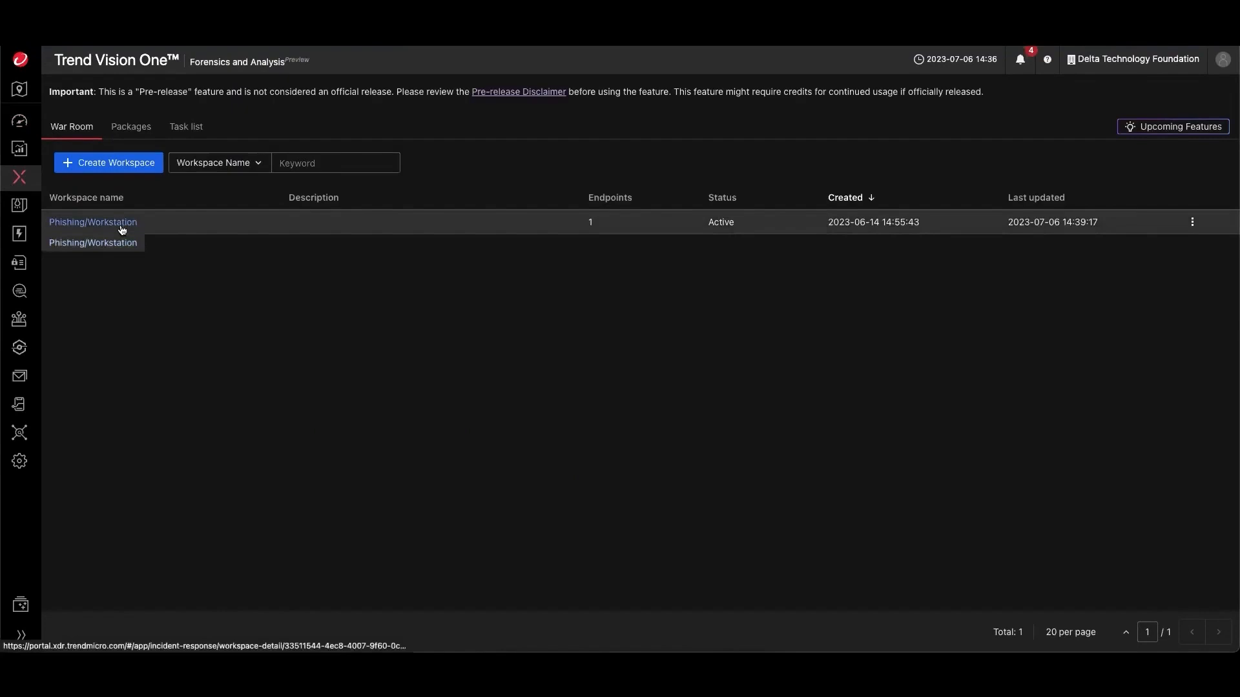
pyautogui.click(117, 224)
pyautogui.click(54, 223)
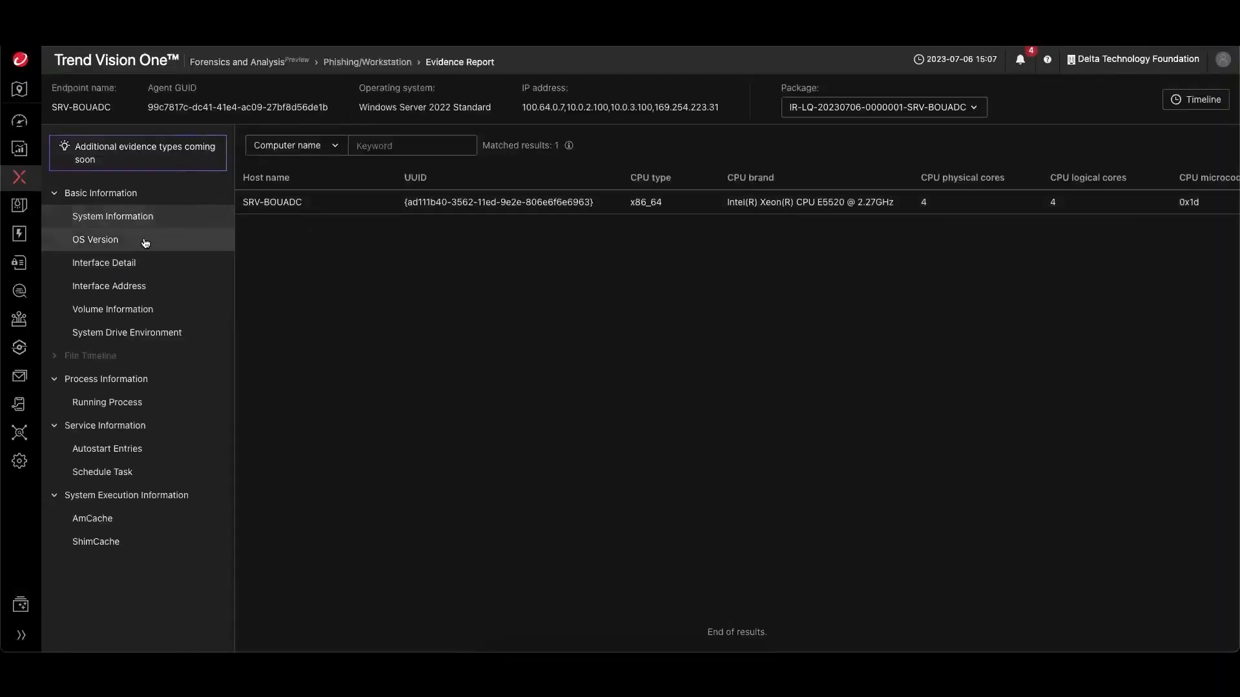
pyautogui.click(124, 269)
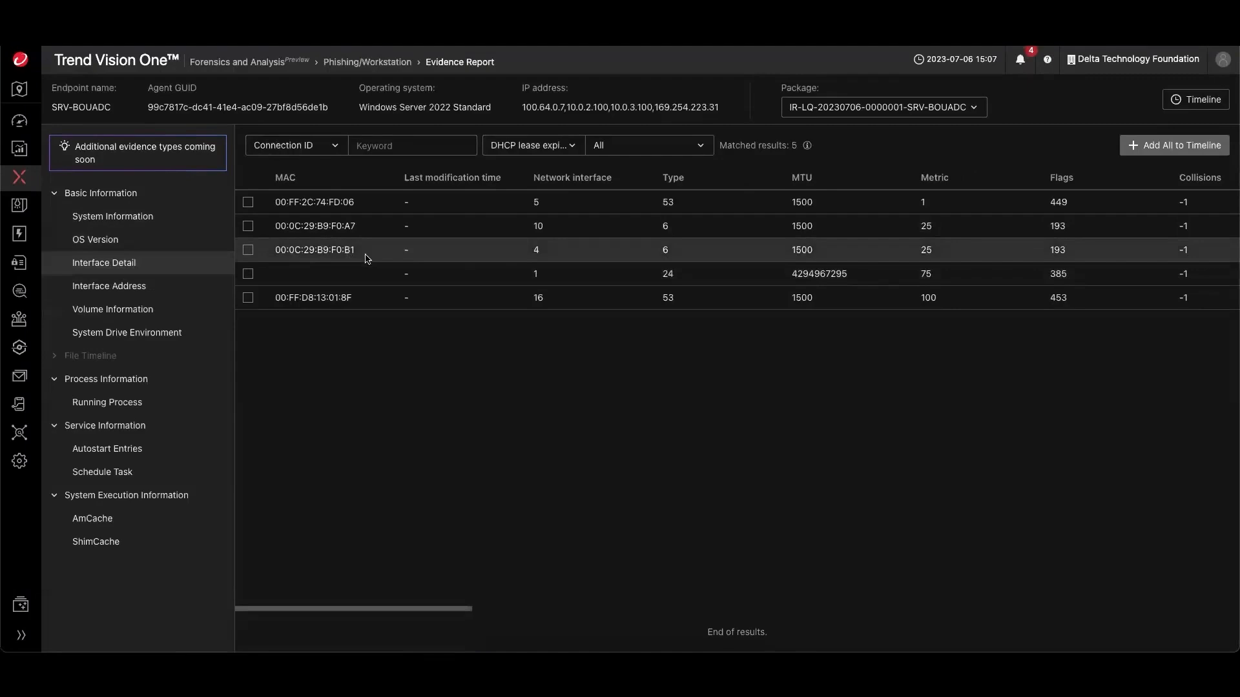
pyautogui.click(121, 333)
pyautogui.click(121, 310)
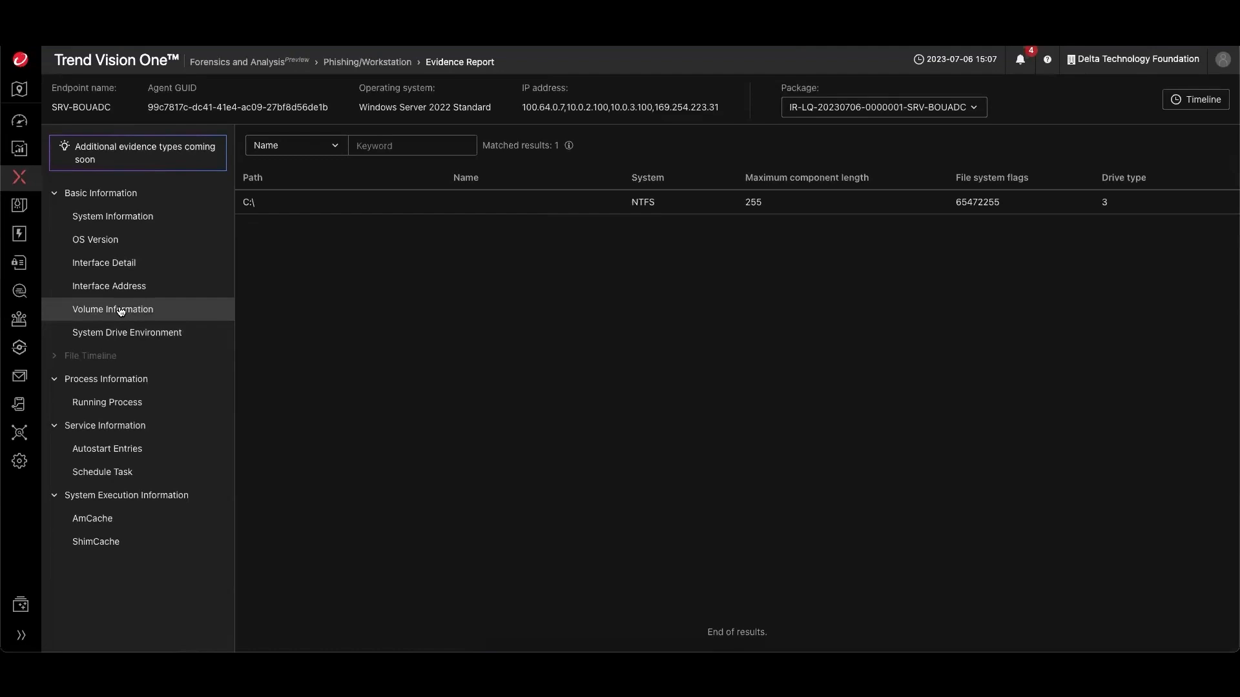
pyautogui.moveTo(18, 177)
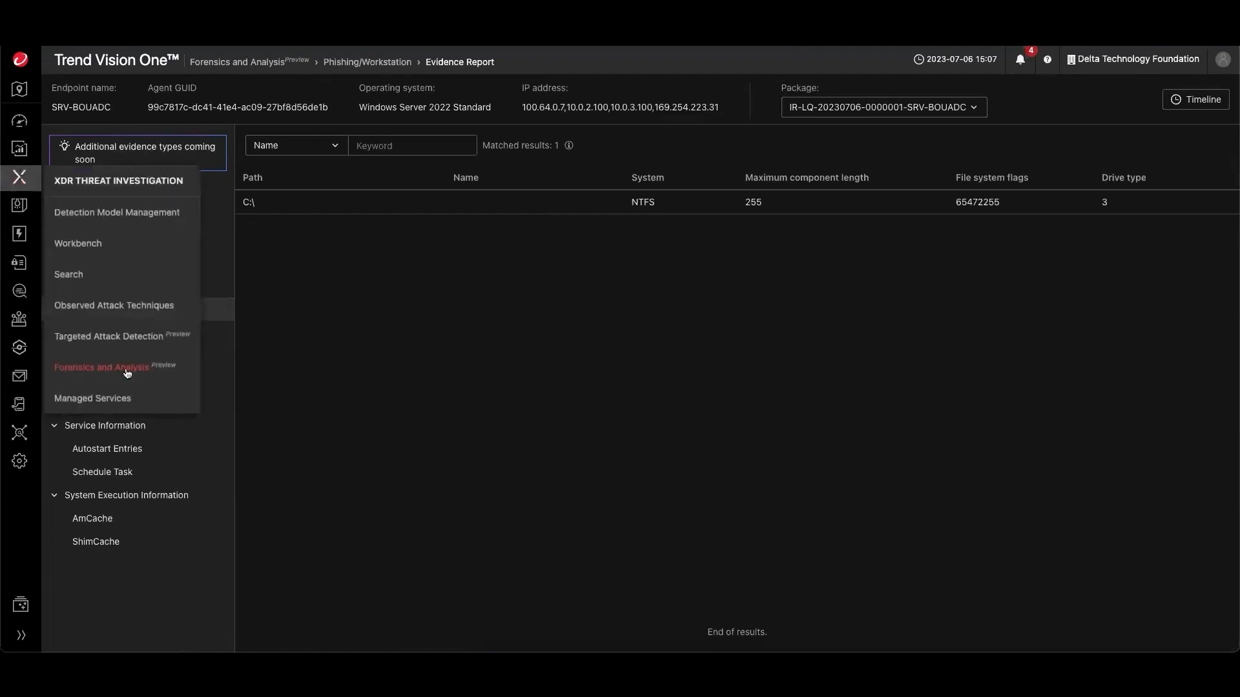
# - Reopen the workspace, preview and cancel the Run osquery task form for SRV-BOUADC, then go to Workbench
pyautogui.click(121, 366)
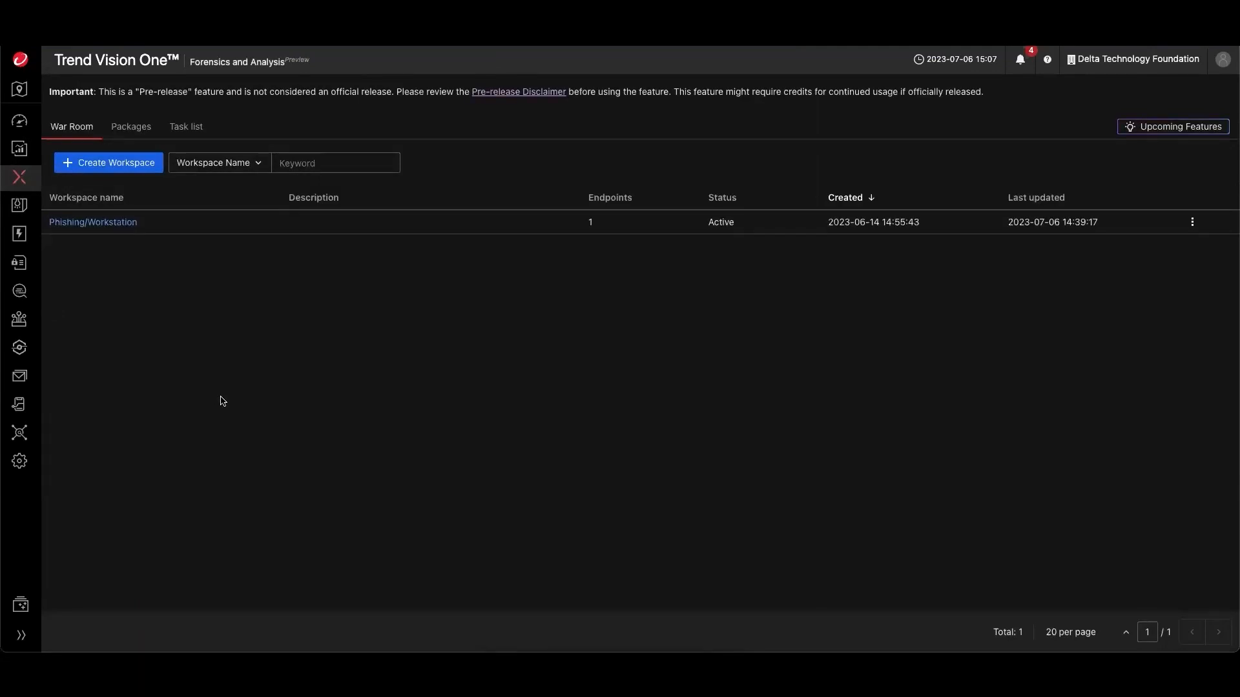
pyautogui.click(115, 223)
pyautogui.click(55, 222)
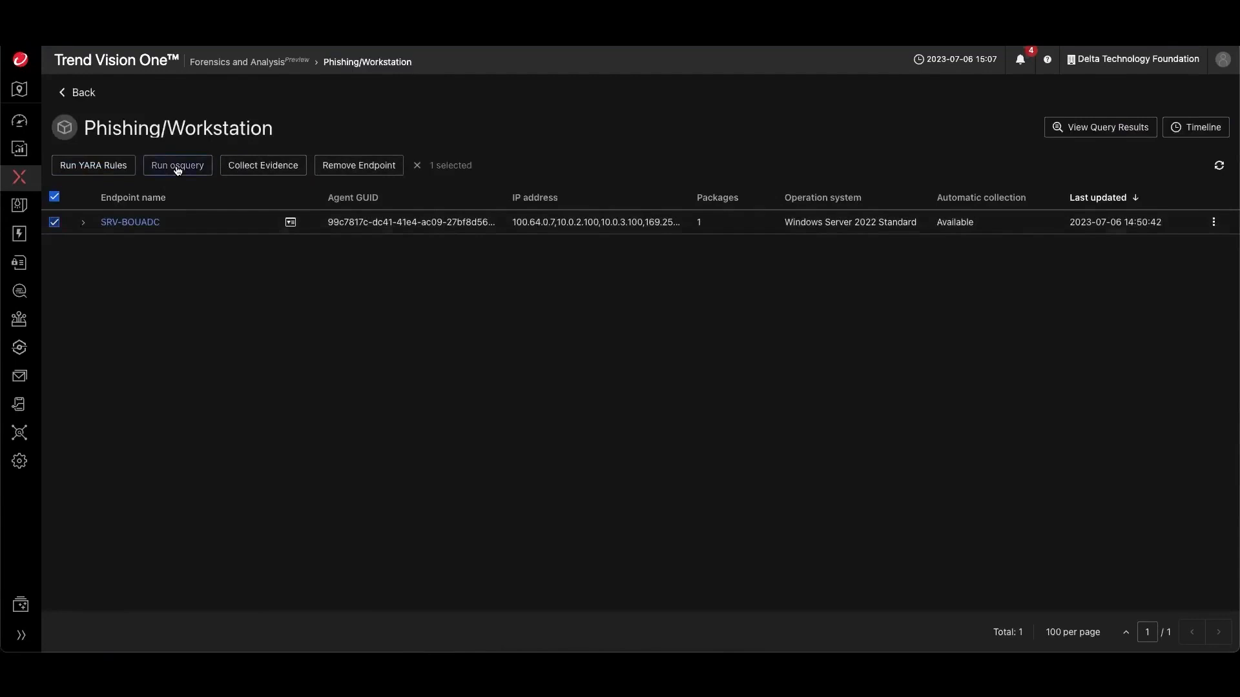
pyautogui.click(177, 166)
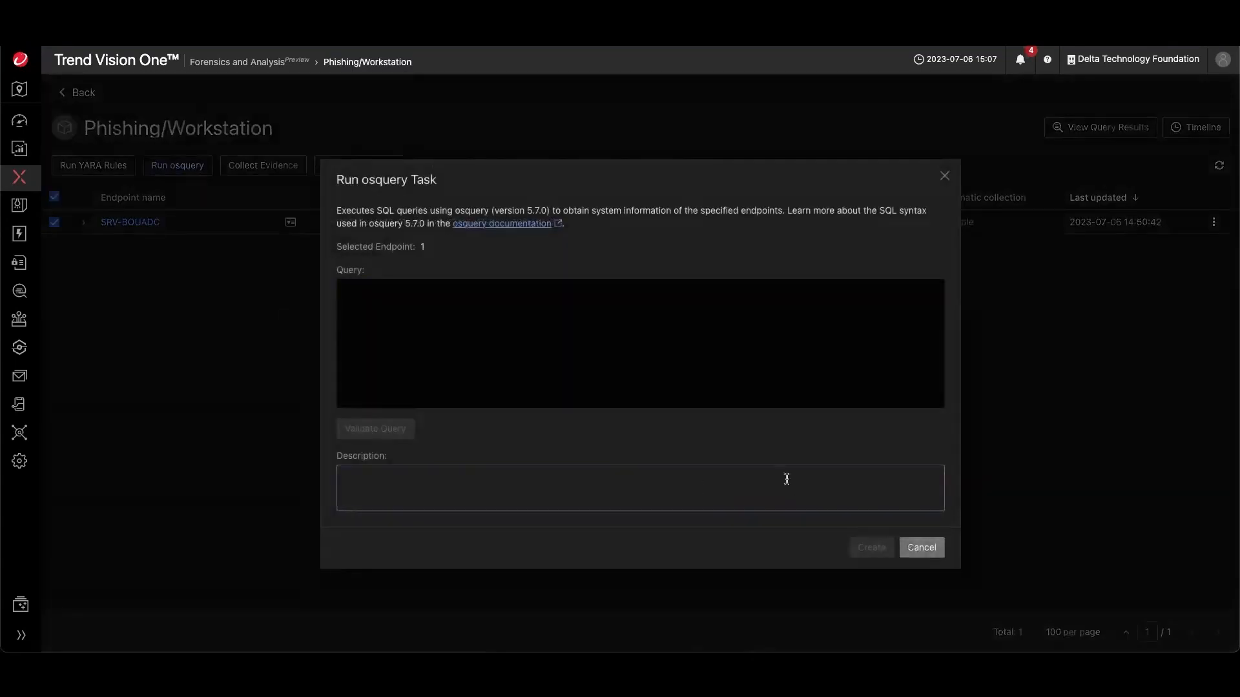
pyautogui.press('Escape')
pyautogui.click(83, 223)
pyautogui.click(227, 248)
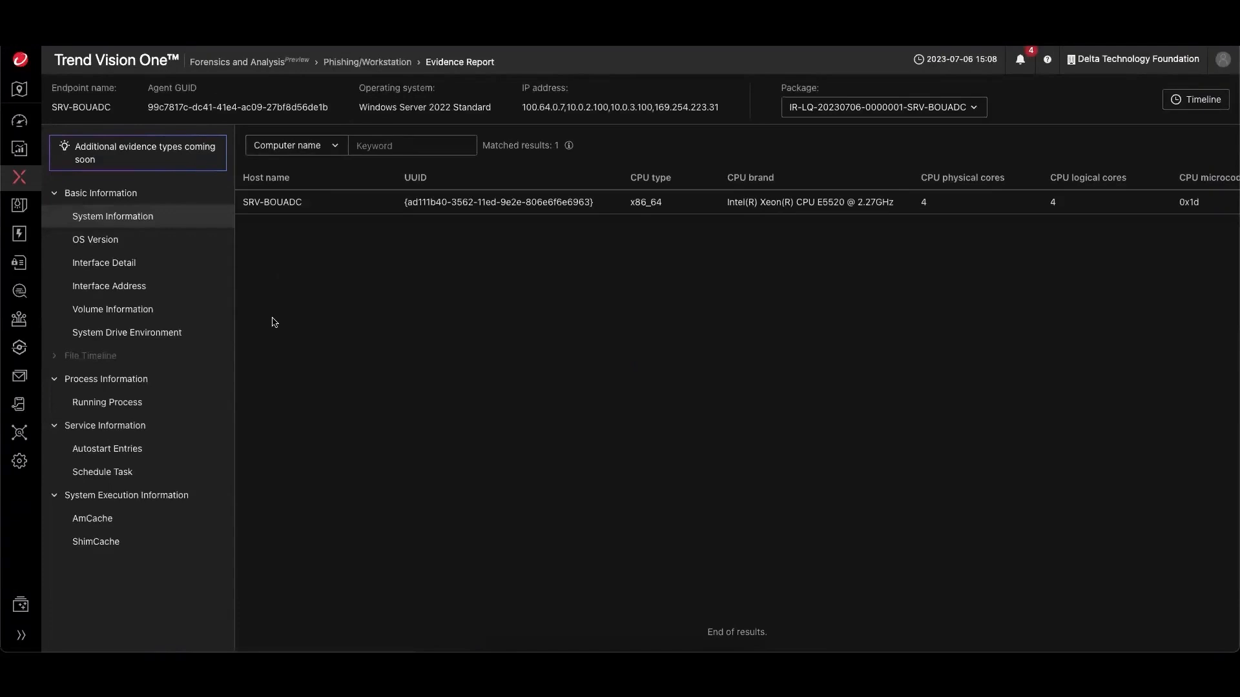
pyautogui.moveTo(18, 291)
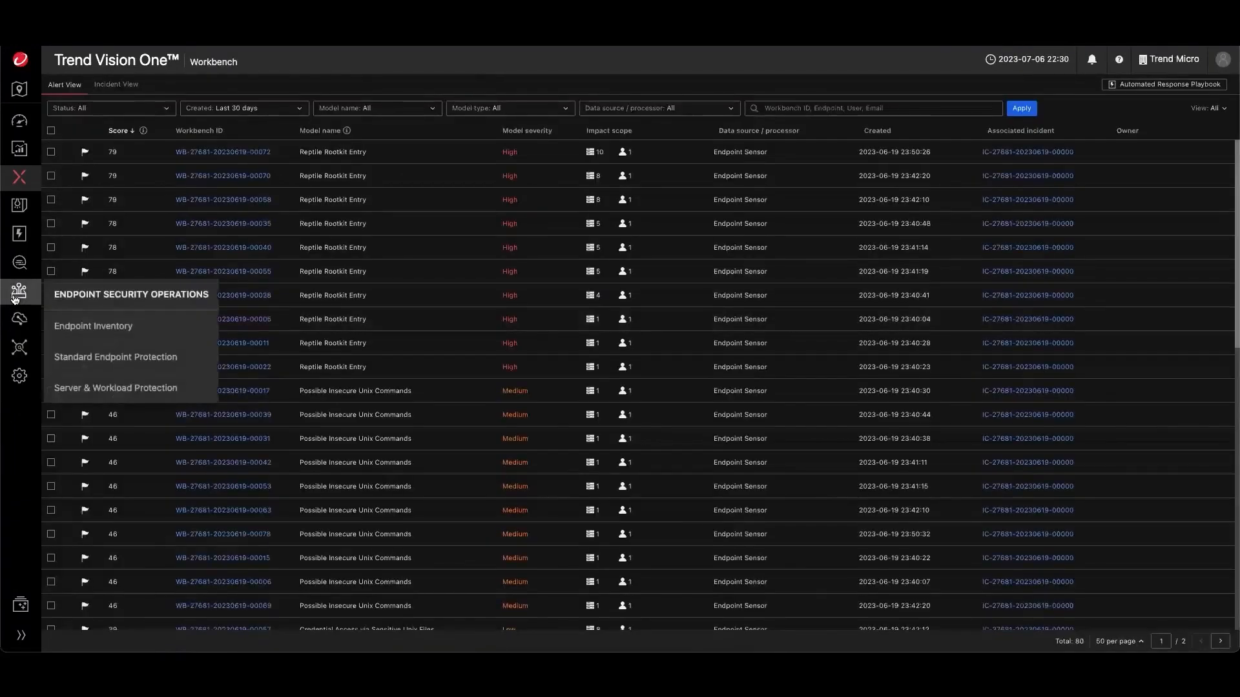
# - In Endpoint Inventory, browse the management tree to the Standard Endpoint Protection Manager's Windows group
pyautogui.click(79, 326)
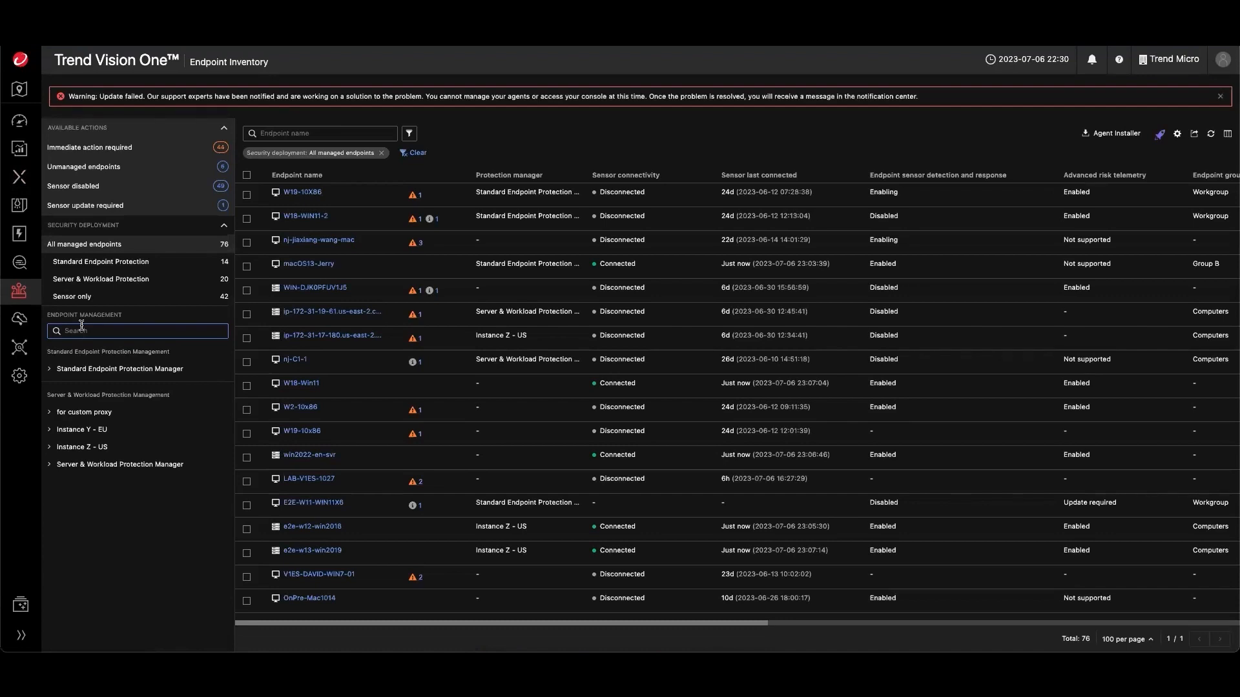
pyautogui.click(51, 431)
pyautogui.click(62, 449)
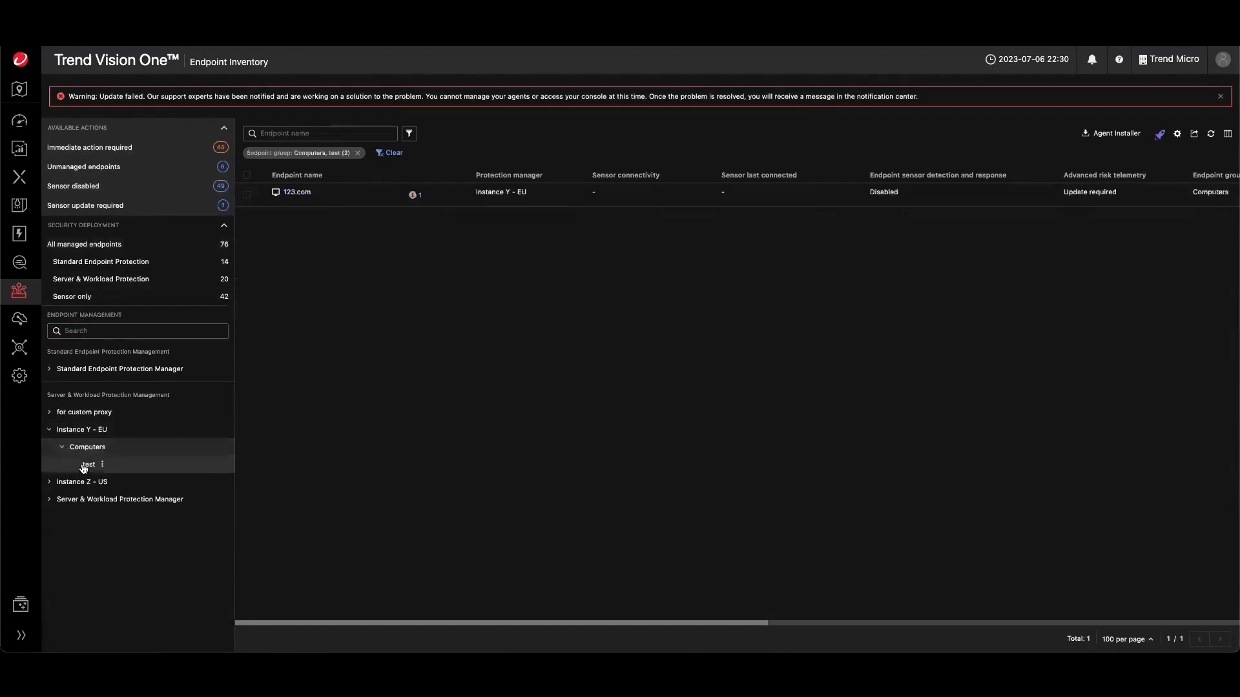
pyautogui.click(62, 447)
pyautogui.click(49, 369)
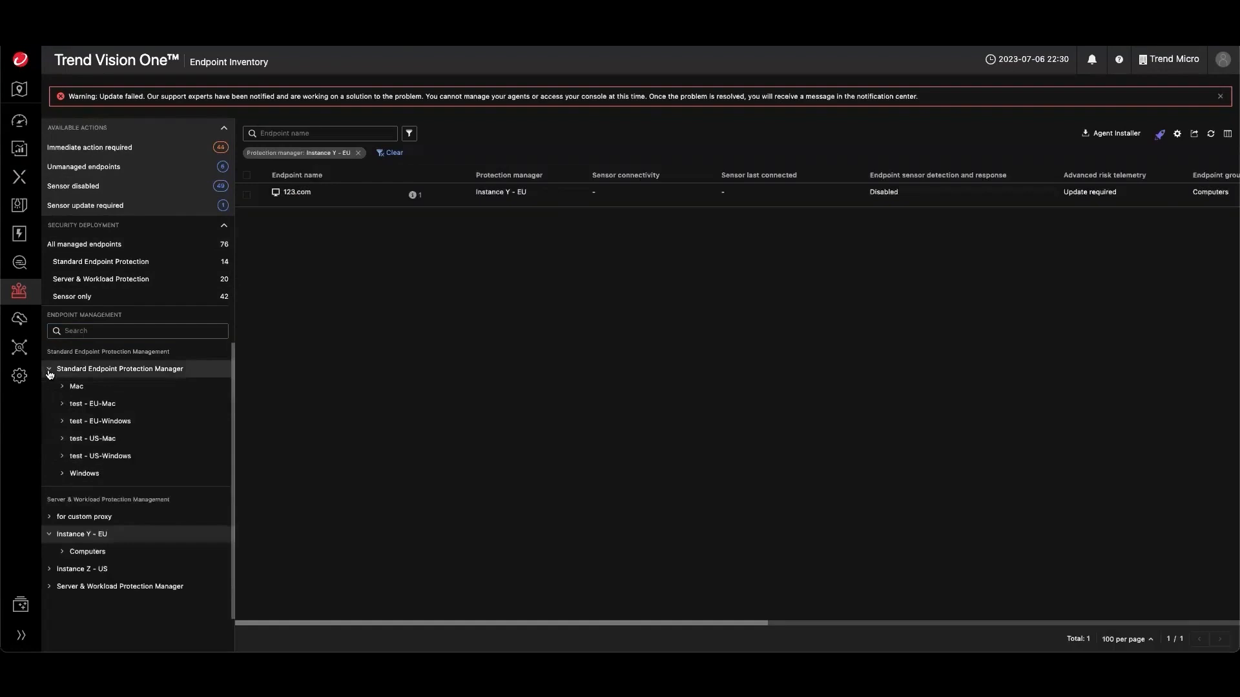
pyautogui.click(80, 473)
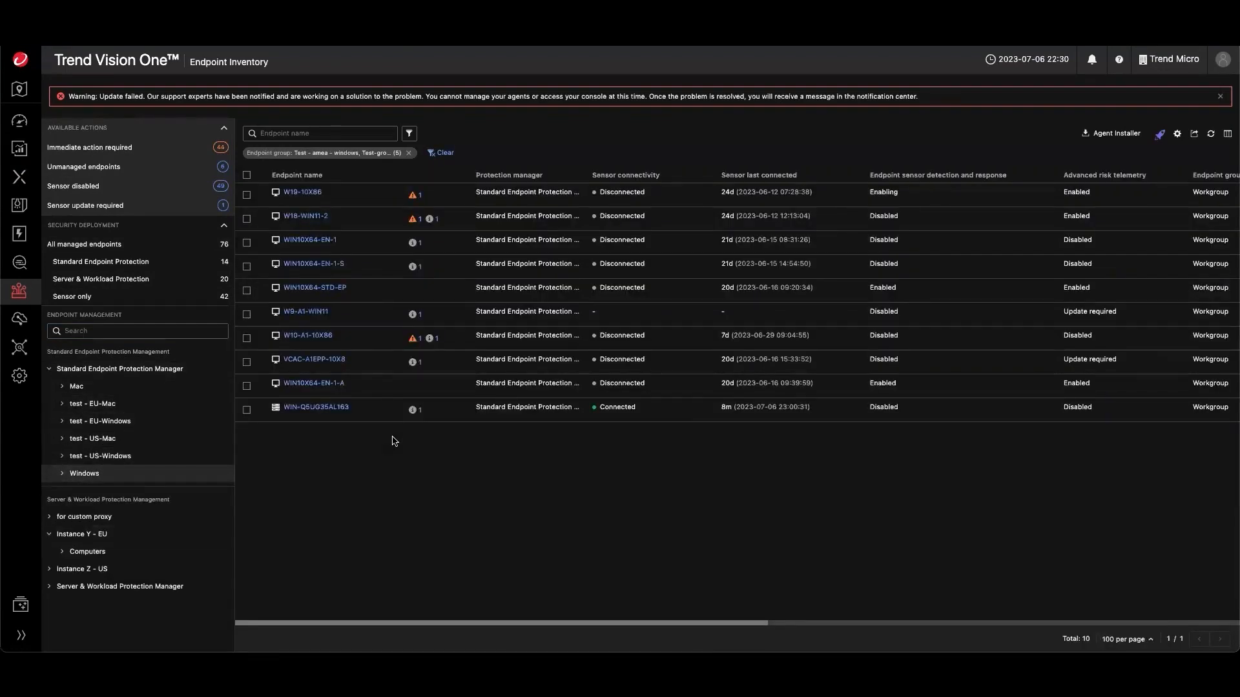
# - Review endpoint W19-10X86's policy compliance details in its profile
pyautogui.click(295, 194)
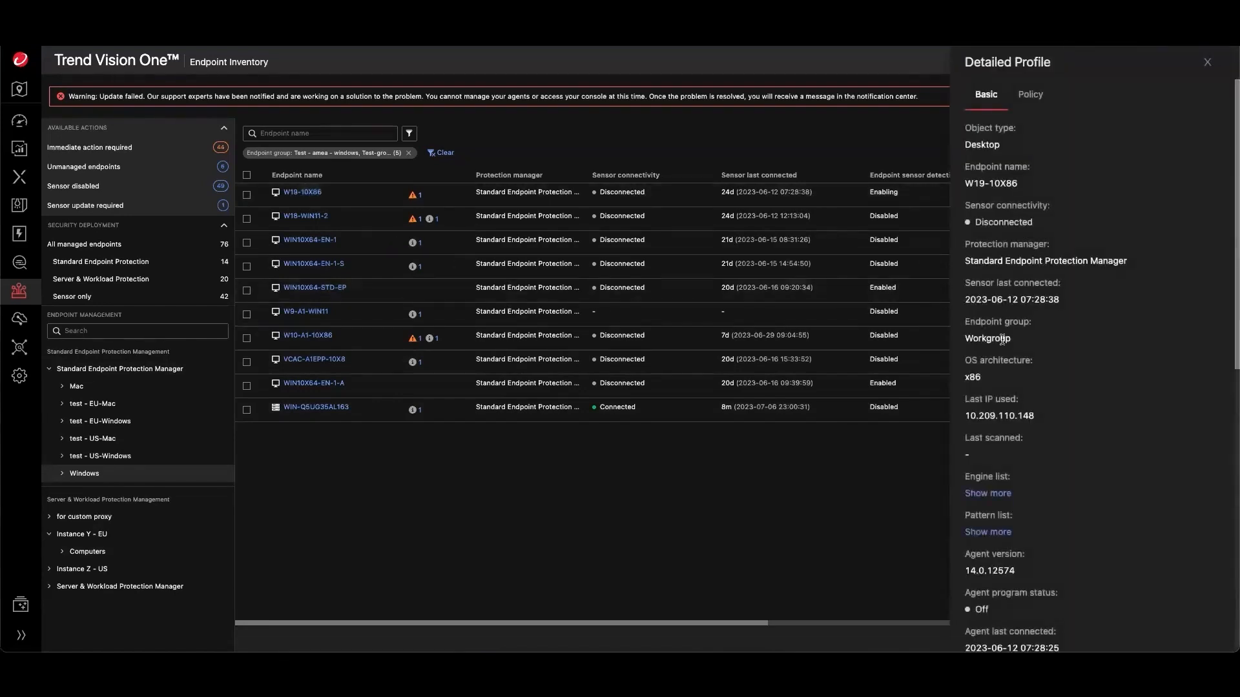
pyautogui.scroll(-1, 1013, 394)
pyautogui.scroll(2, 1006, 535)
pyautogui.click(1029, 94)
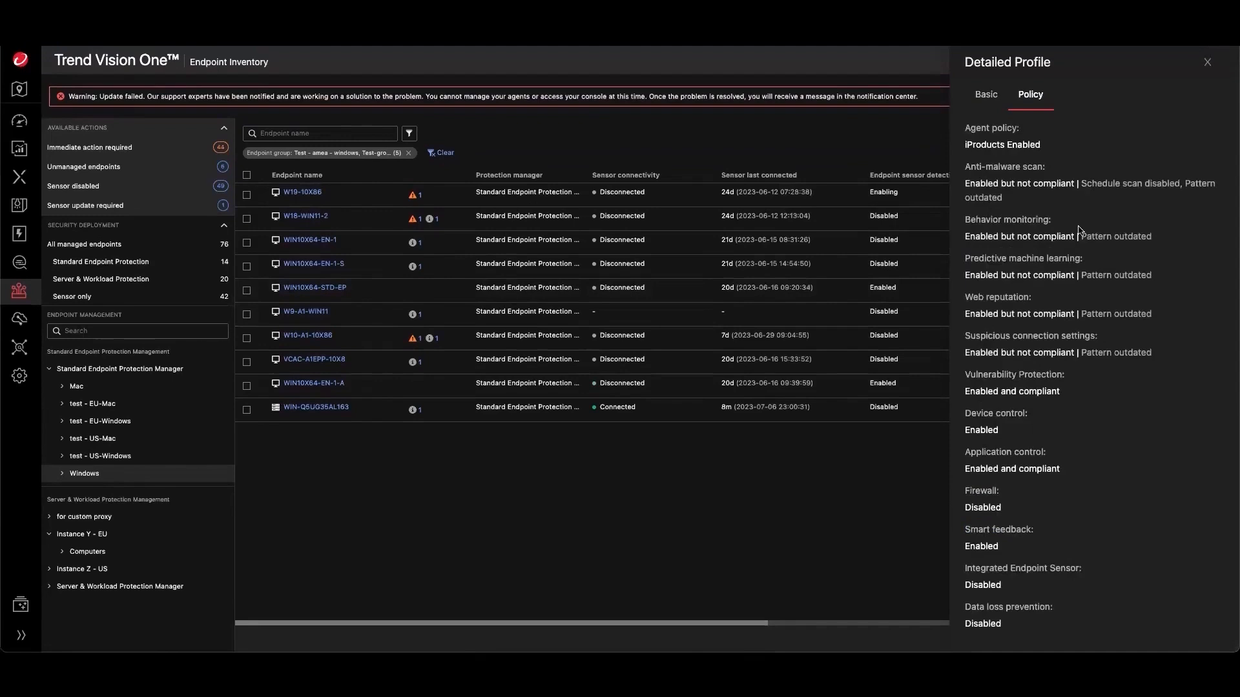
pyautogui.click(1206, 64)
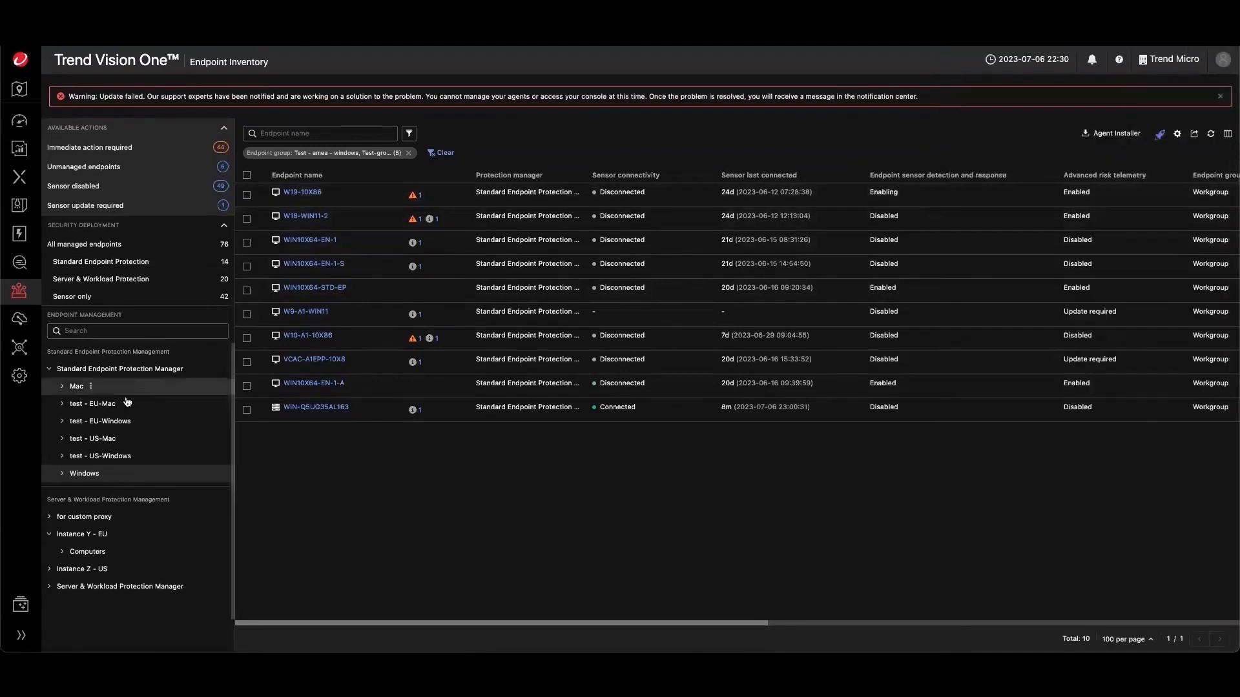
# - List endpoints needing immediate action and check W18-WIN11-2's profile and recommended actions
pyautogui.click(107, 150)
pyautogui.click(305, 461)
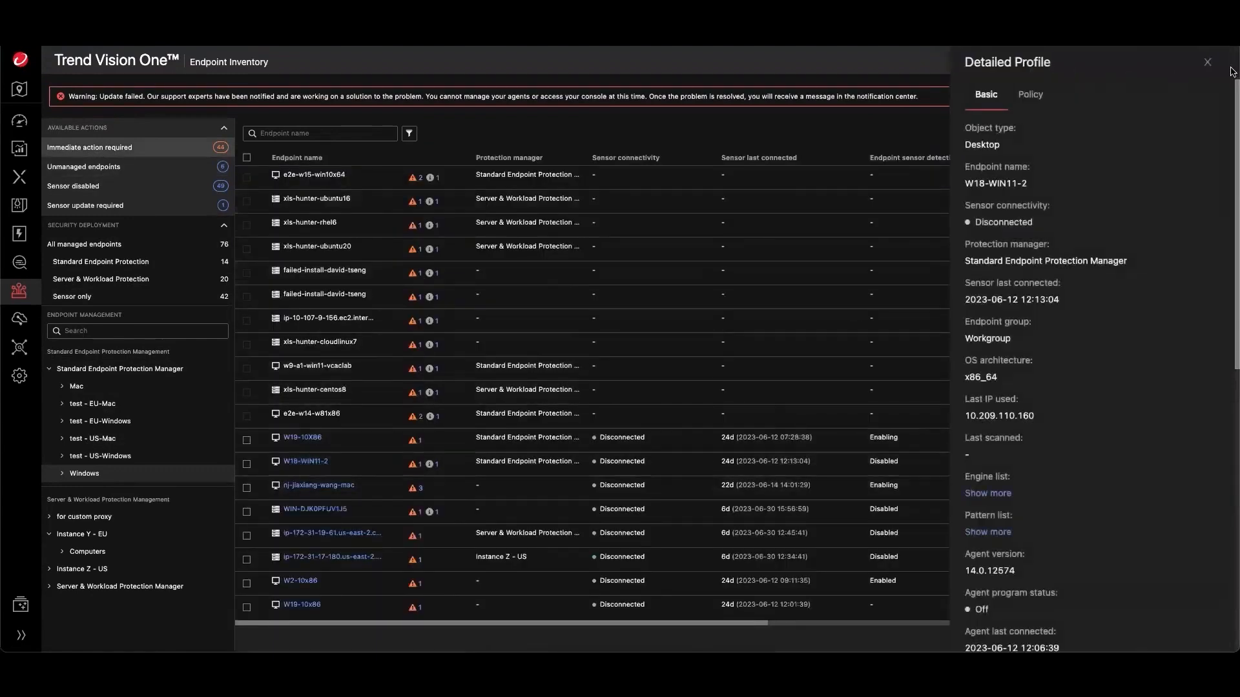
pyautogui.click(1207, 62)
pyautogui.click(414, 468)
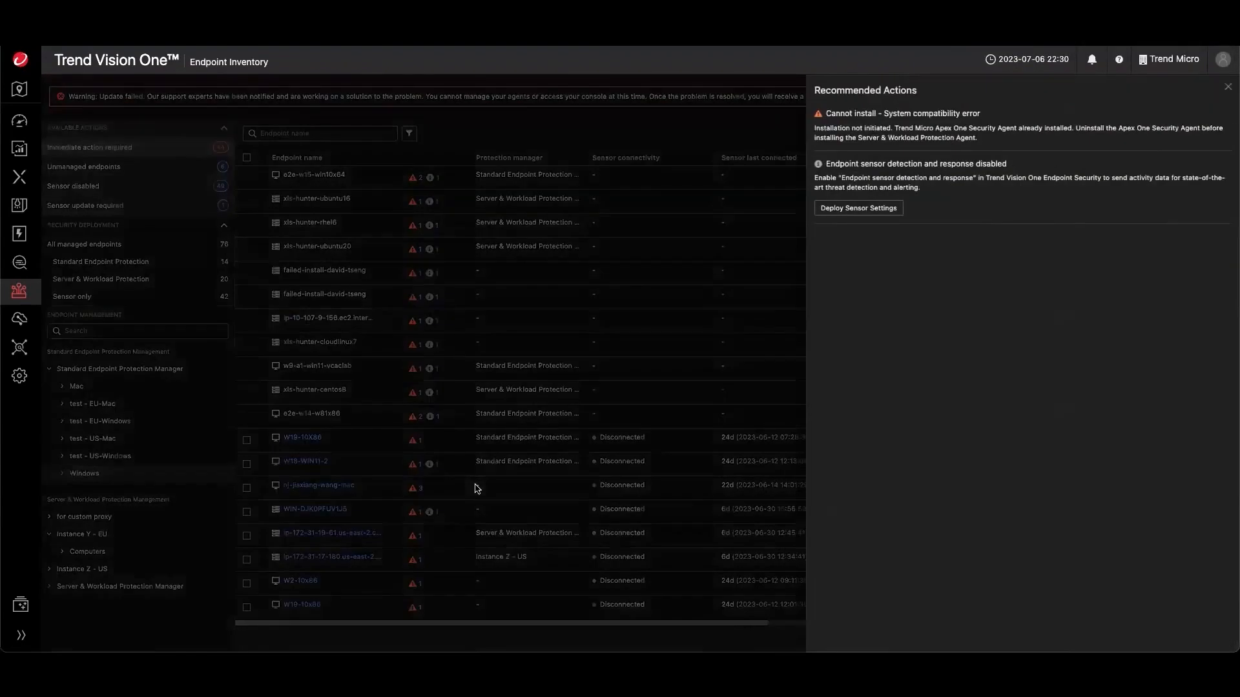
pyautogui.click(1229, 88)
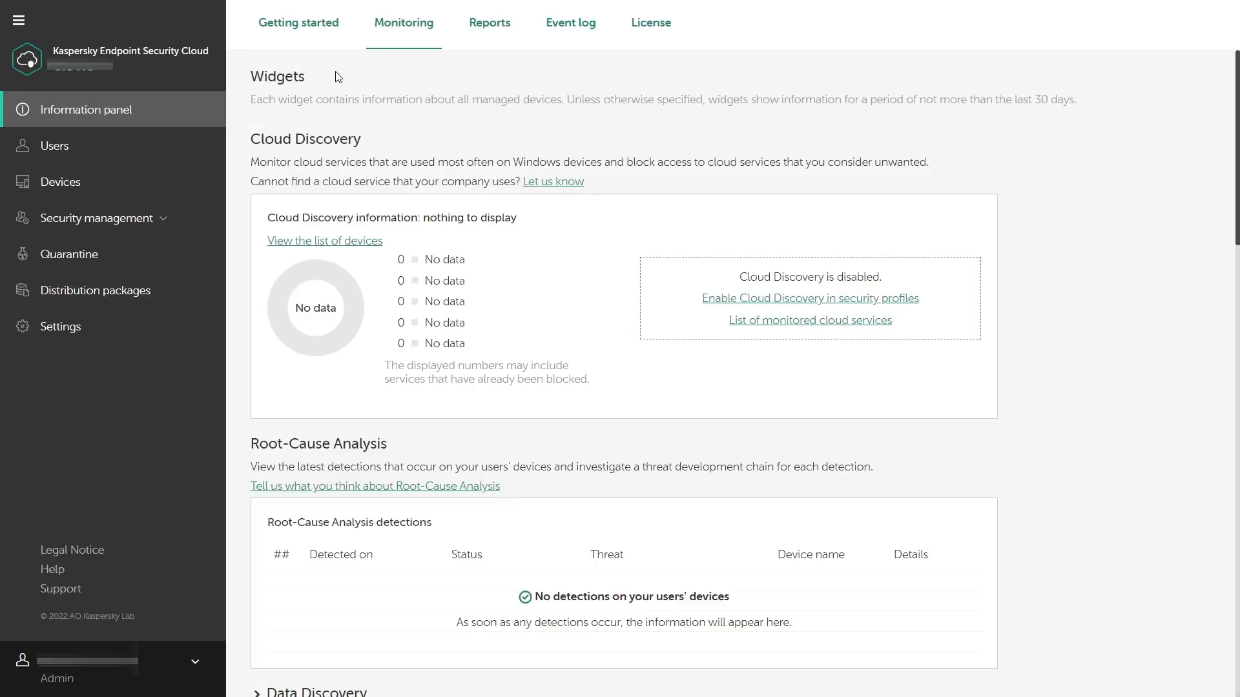
# - Open the Getting started overview on the Information panel
pyautogui.click(319, 43)
pyautogui.scroll(-2, 278, 278)
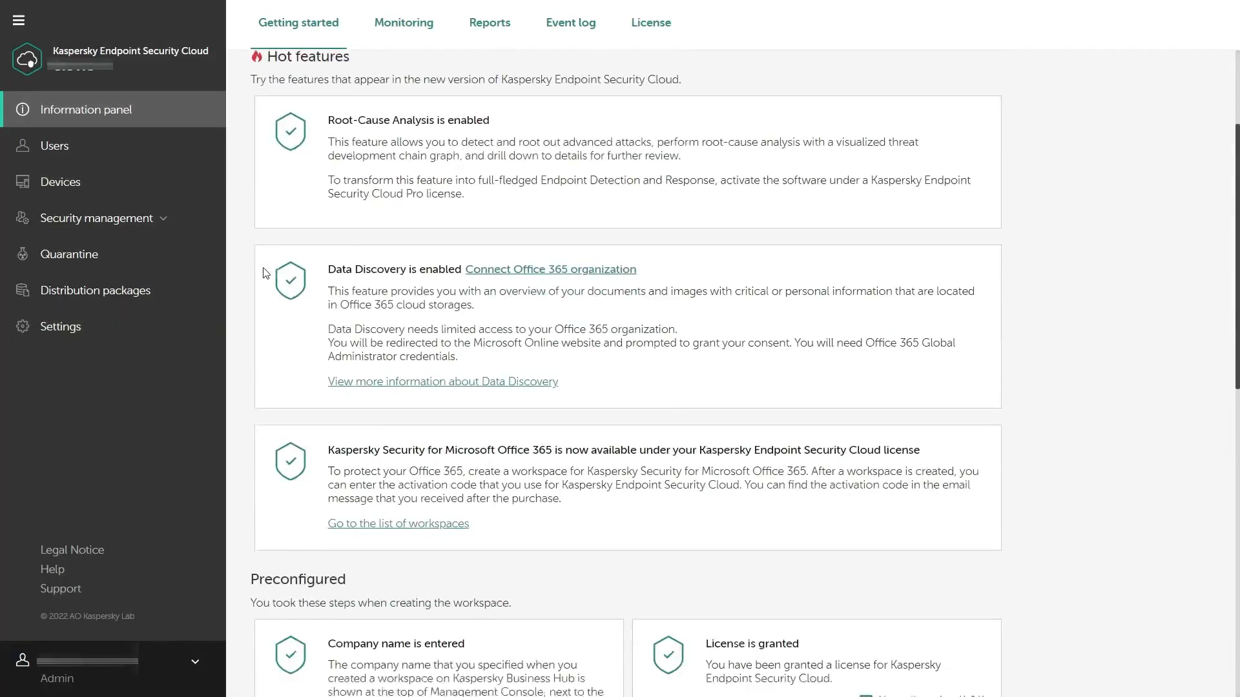
pyautogui.scroll(-3, 262, 274)
pyautogui.scroll(-1, 263, 273)
pyautogui.scroll(-2, 262, 273)
pyautogui.scroll(-1, 262, 273)
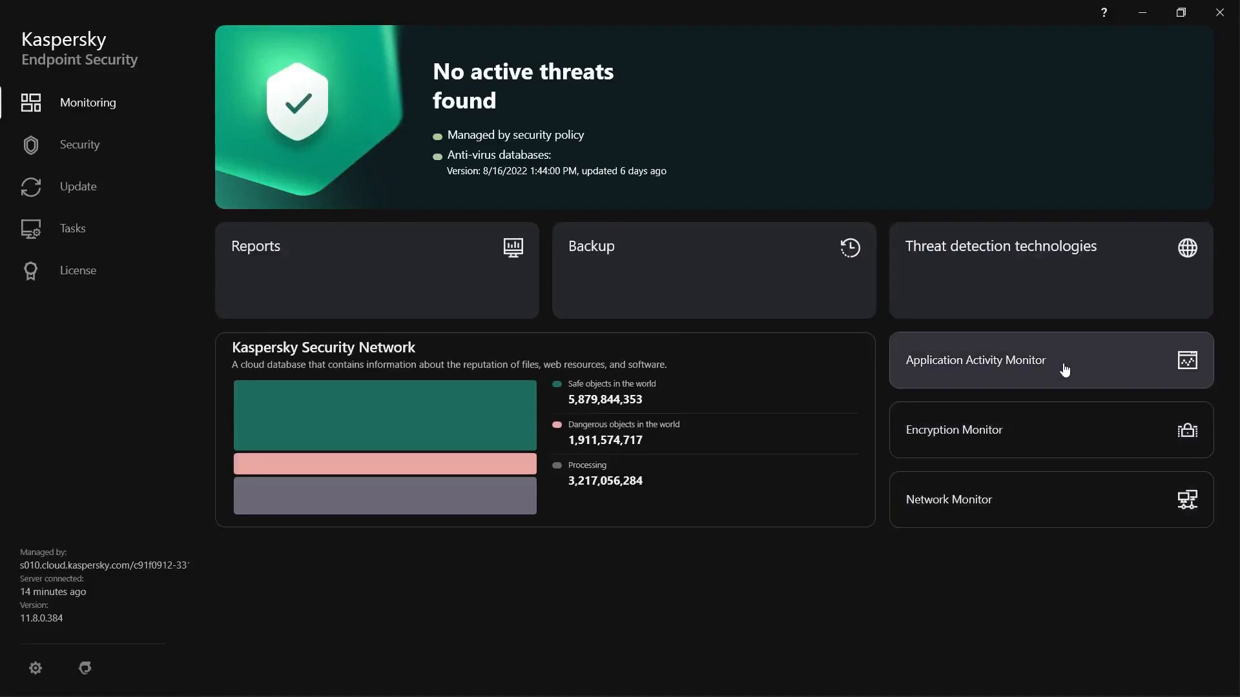
pyautogui.click(985, 367)
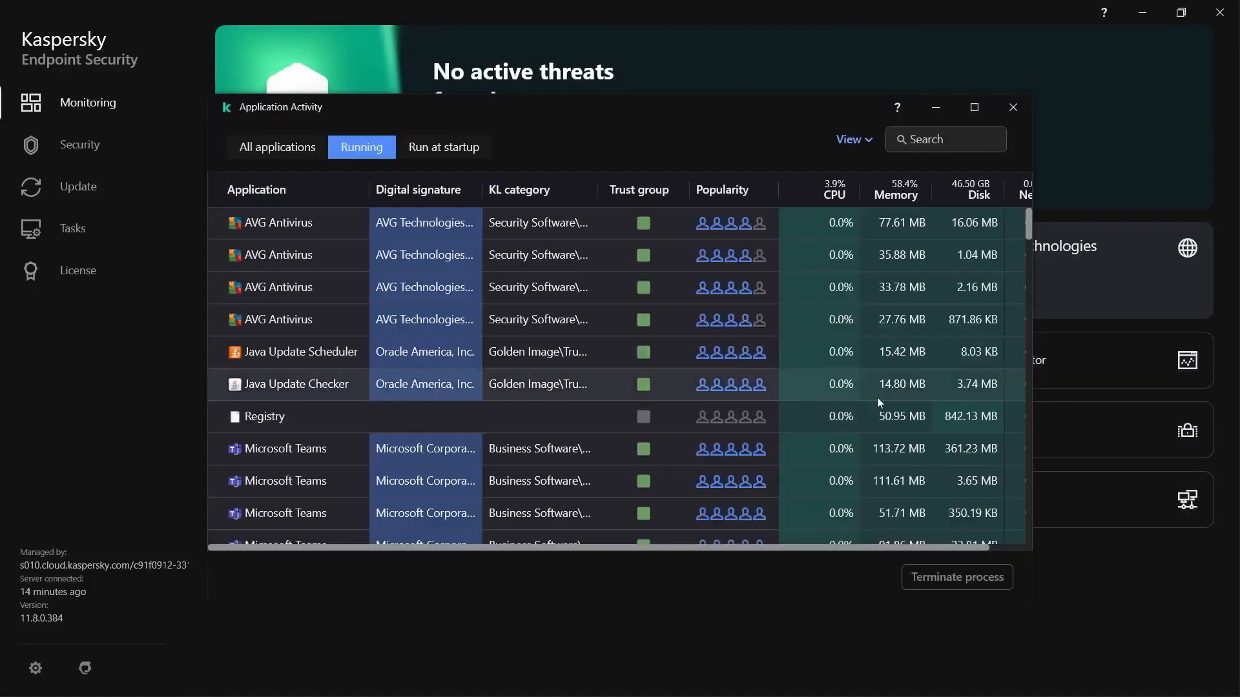
pyautogui.scroll(-3, 872, 398)
pyautogui.scroll(-3, 872, 398)
pyautogui.scroll(-3, 871, 398)
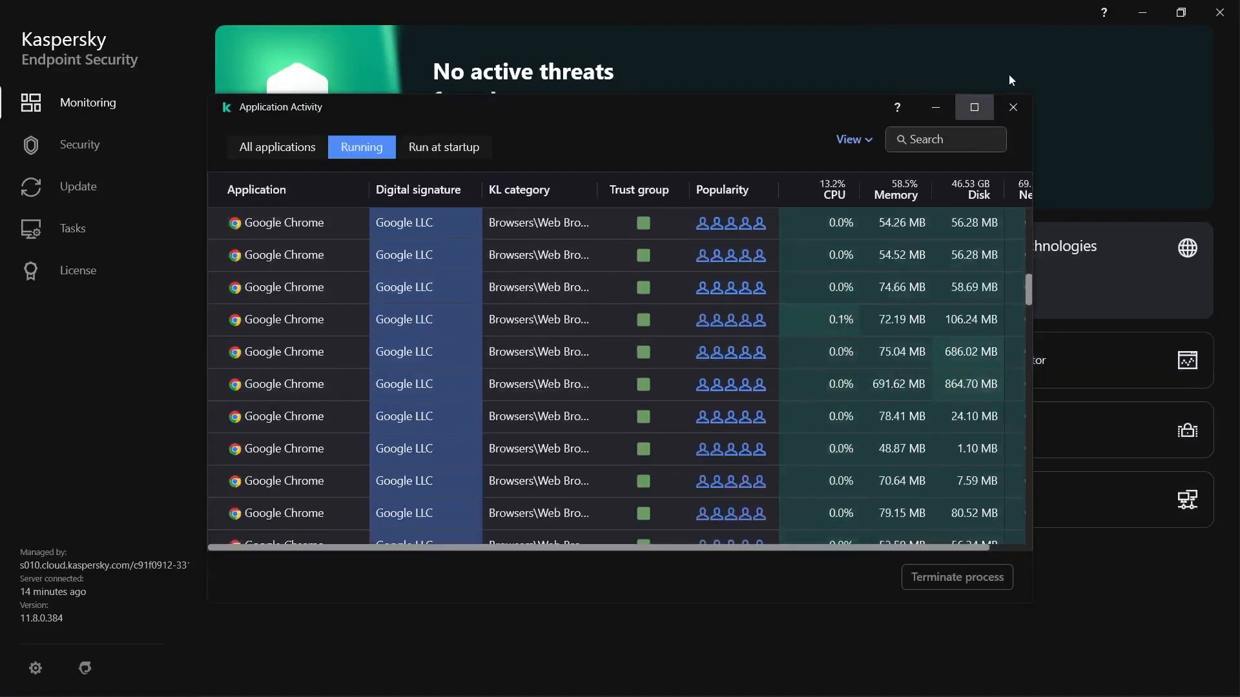
pyautogui.click(1013, 106)
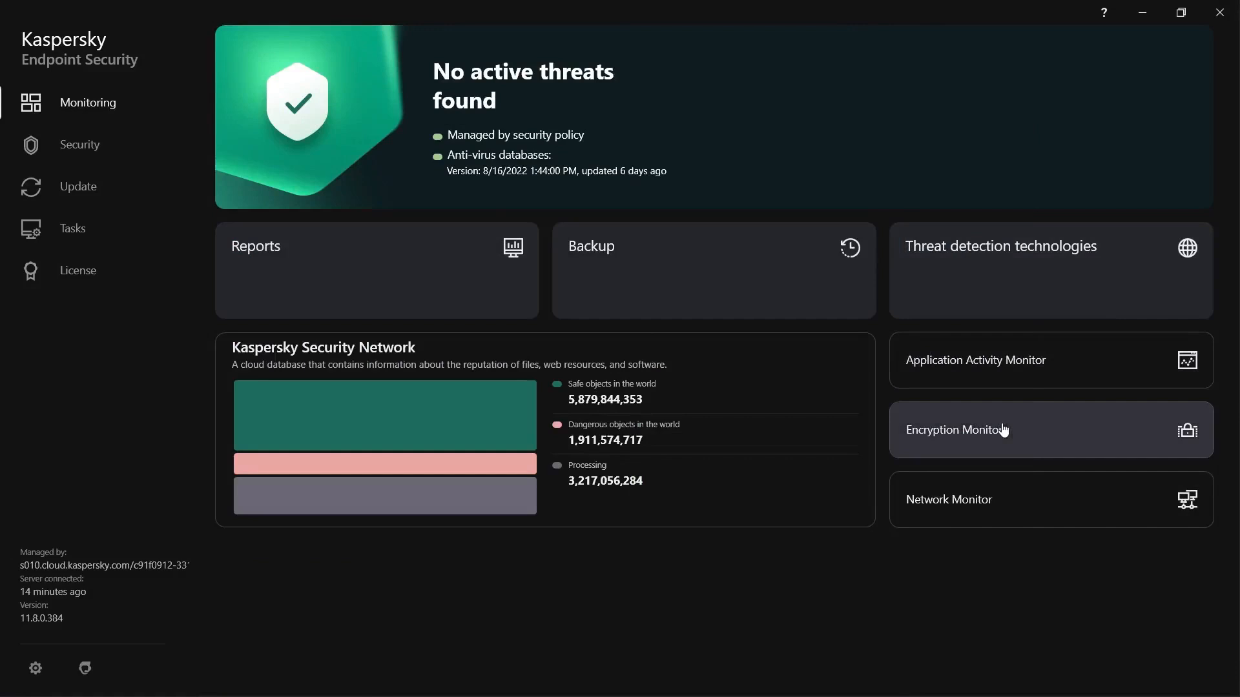
pyautogui.click(1003, 428)
pyautogui.click(1013, 107)
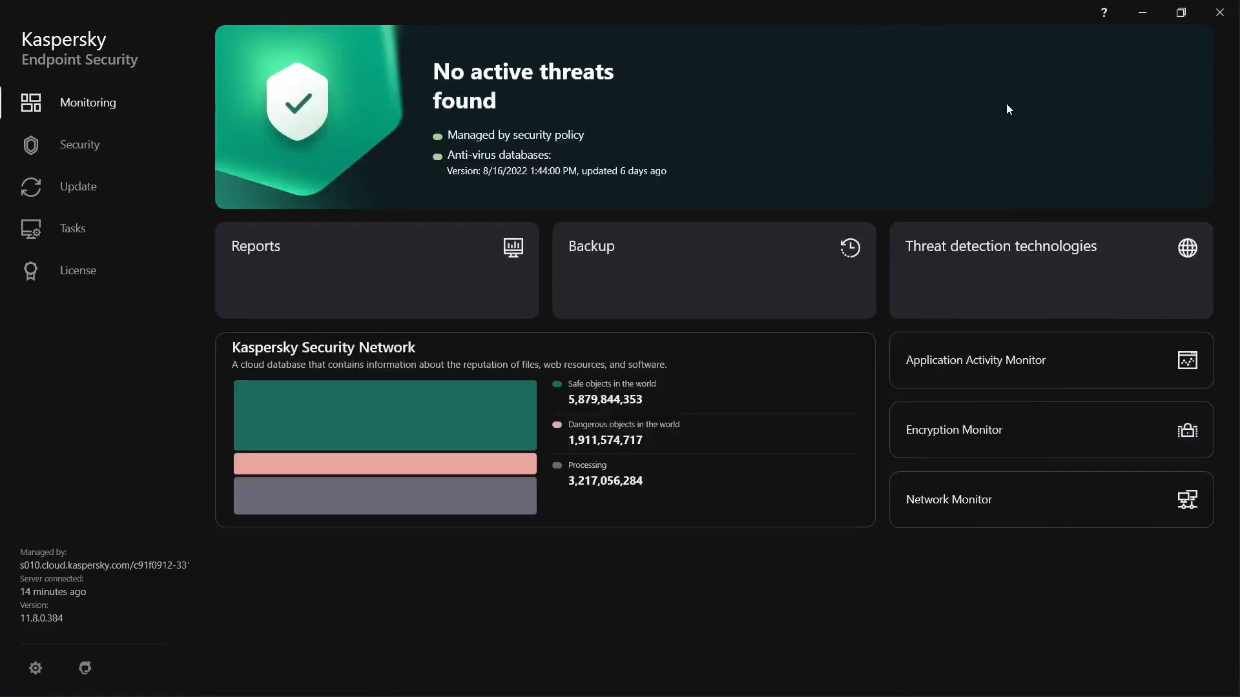
# - Check Root-Cause Analysis detections with the Detected on and Status filters, then open the Security profiles list
pyautogui.click(337, 288)
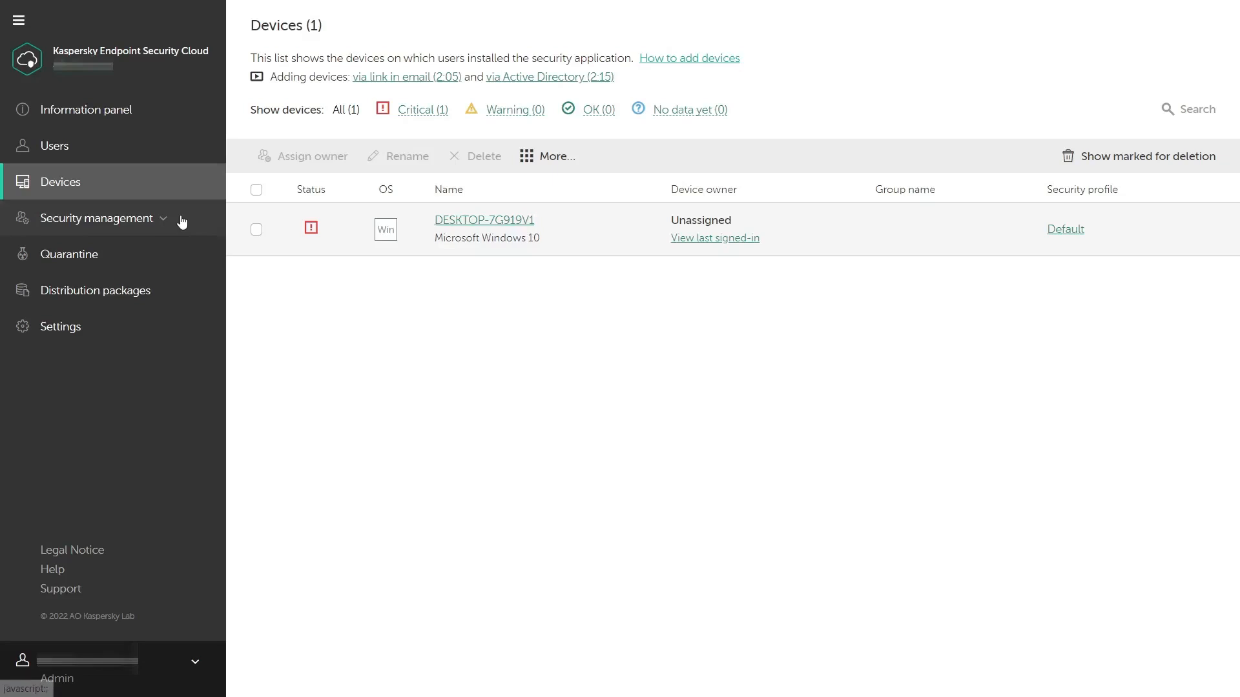
pyautogui.click(181, 222)
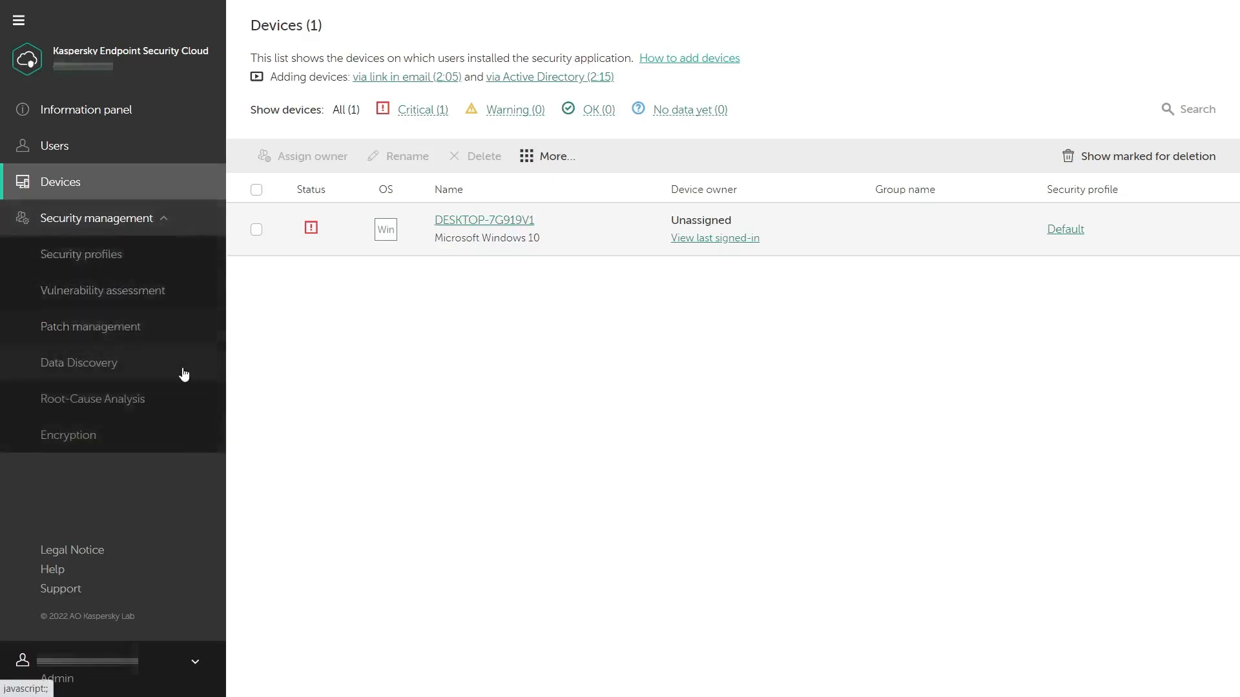
pyautogui.click(166, 400)
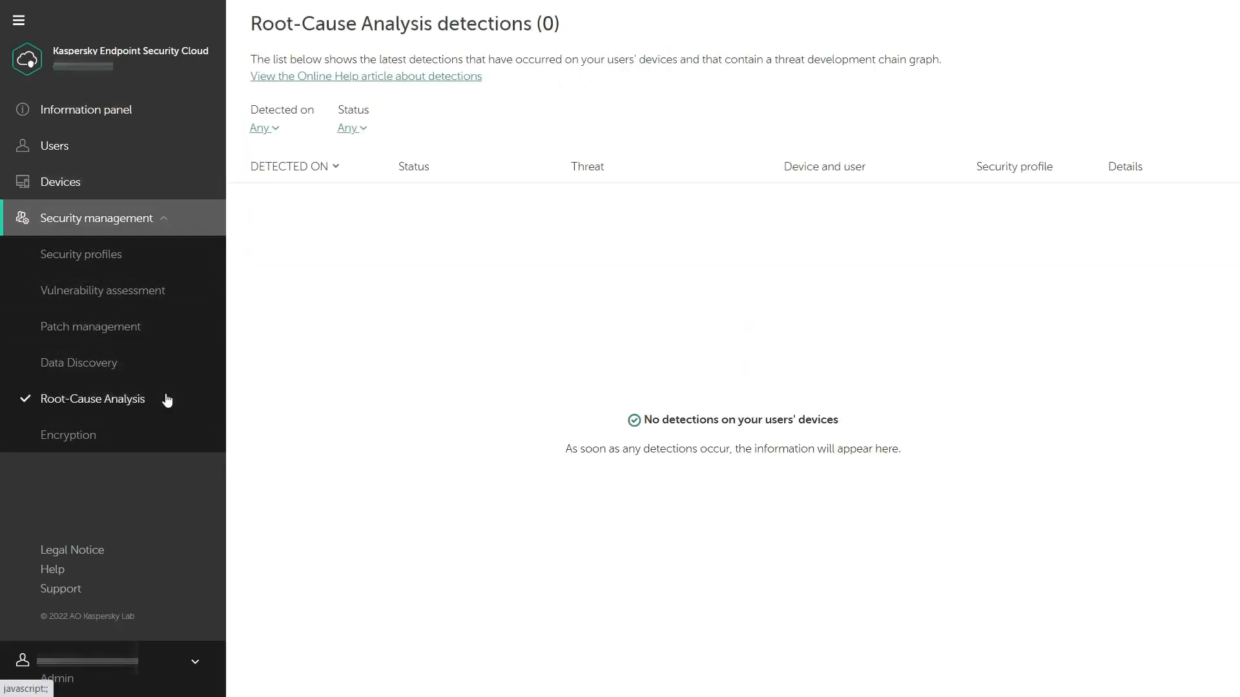
pyautogui.click(263, 128)
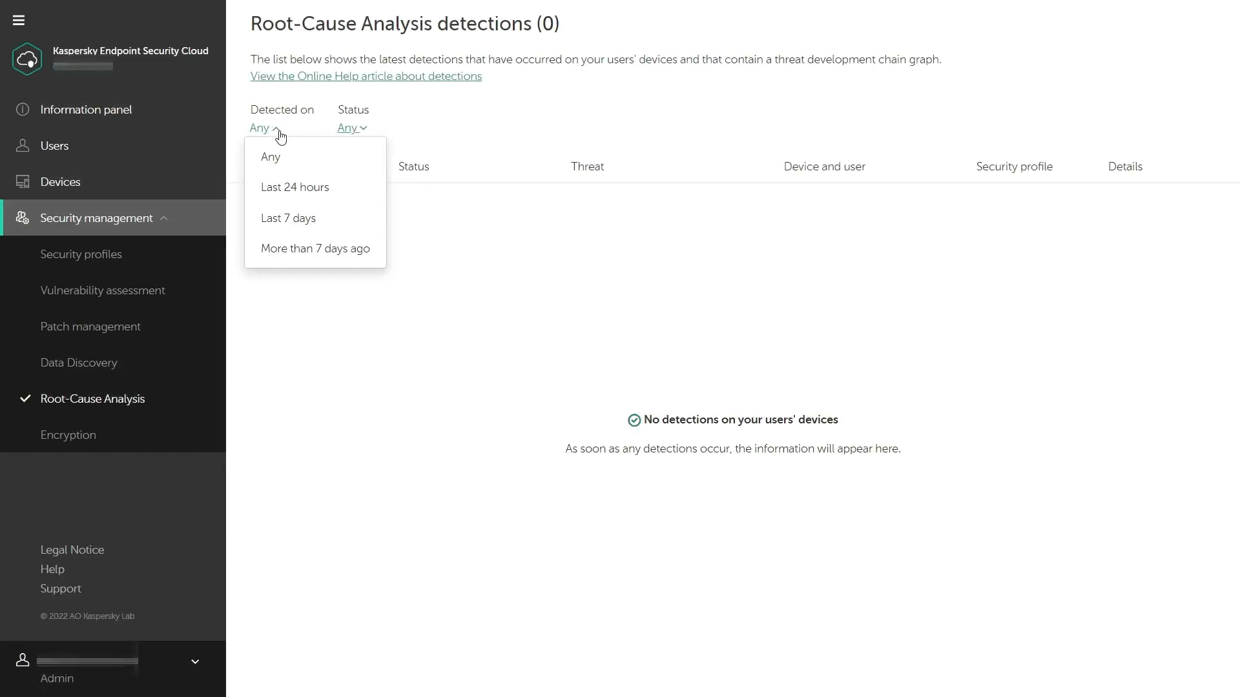
pyautogui.click(279, 135)
pyautogui.click(359, 132)
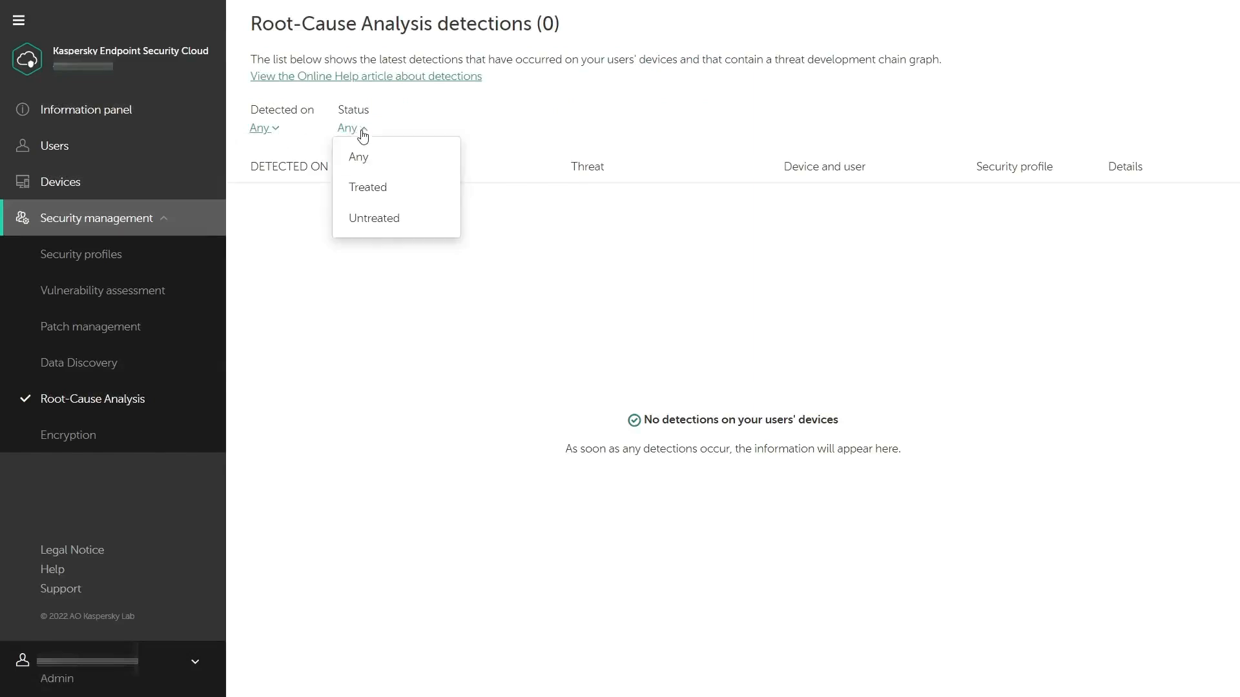
pyautogui.click(363, 136)
pyautogui.click(194, 257)
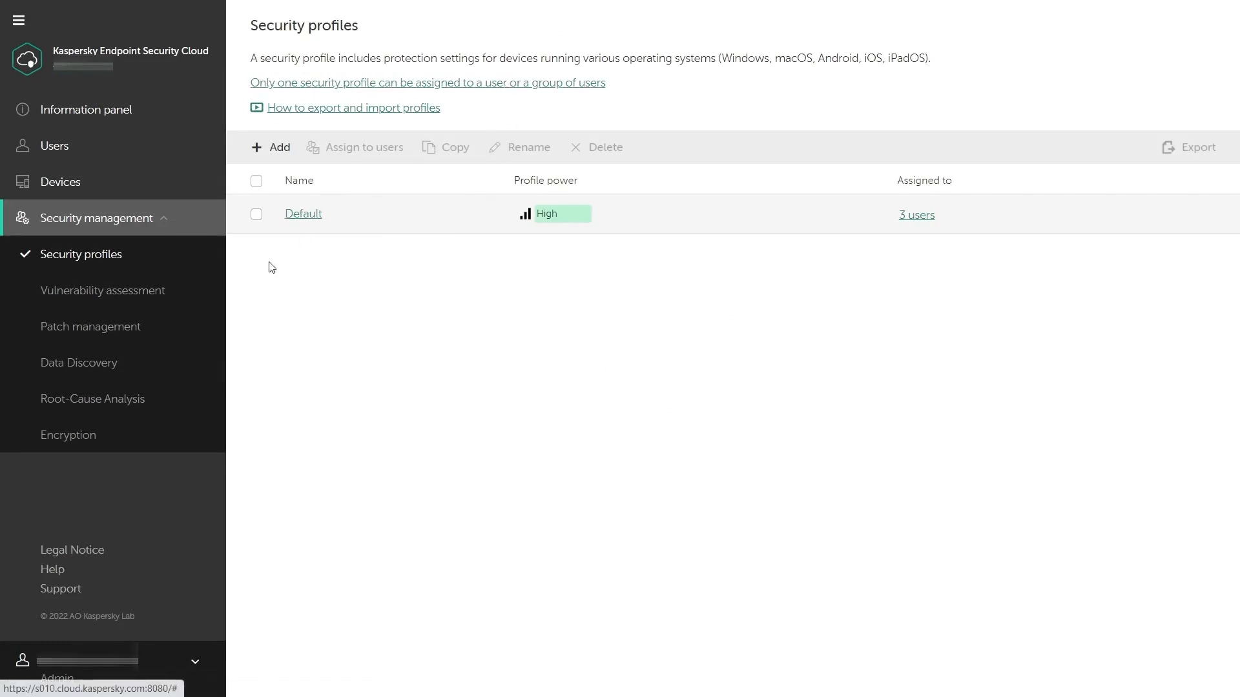
# - Review the Vulnerability assessment list's vendor, severity and plan-to-fix filters
pyautogui.click(160, 300)
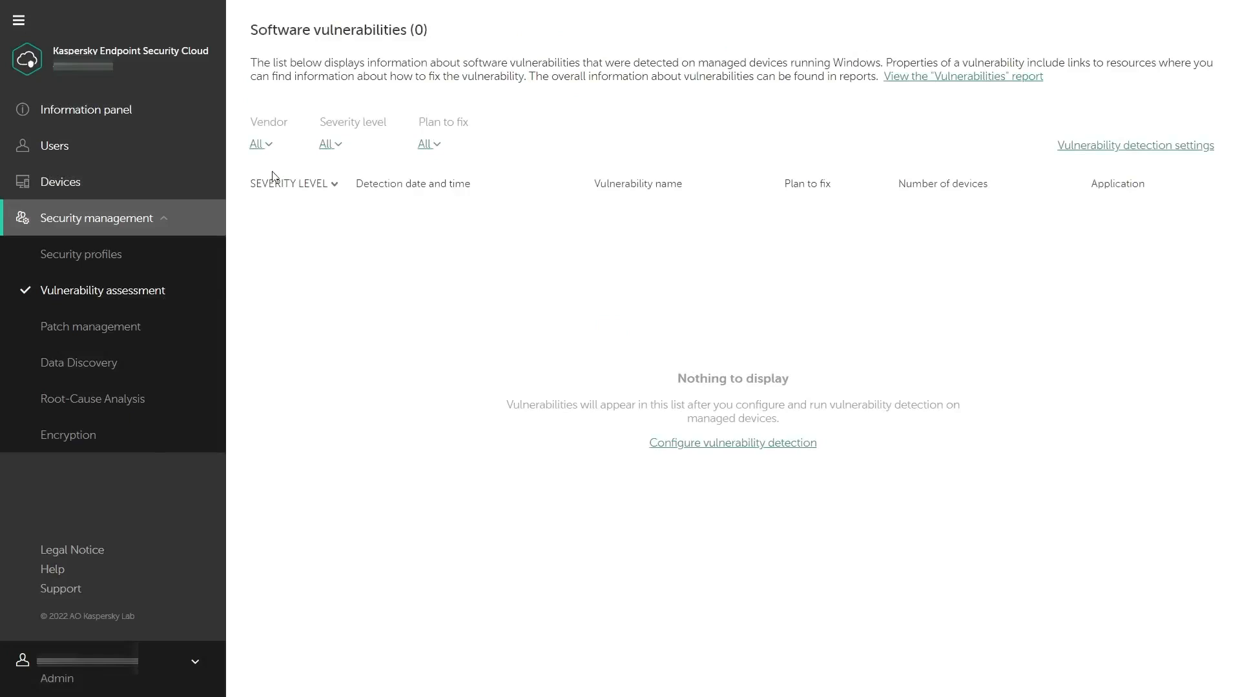
pyautogui.click(263, 144)
pyautogui.click(334, 145)
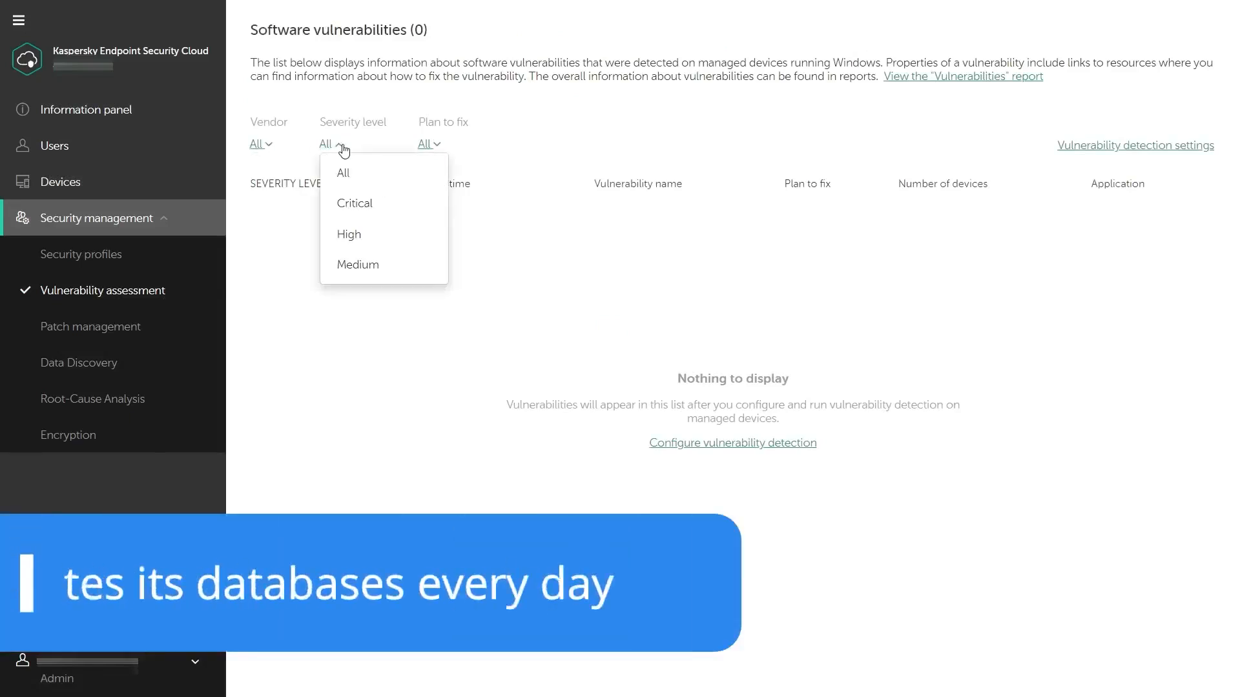
pyautogui.click(430, 145)
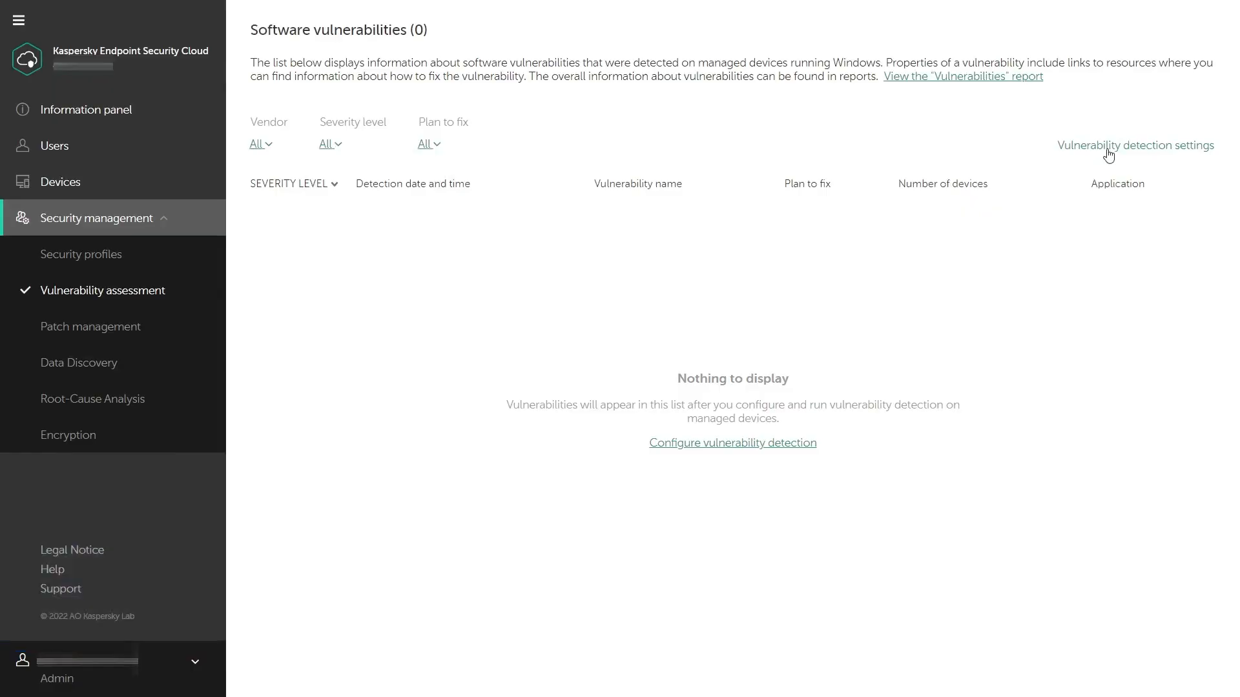
# - Leave the vulnerability detection schedule on Disabled and go to the Software patches list
pyautogui.click(1107, 147)
pyautogui.click(1088, 178)
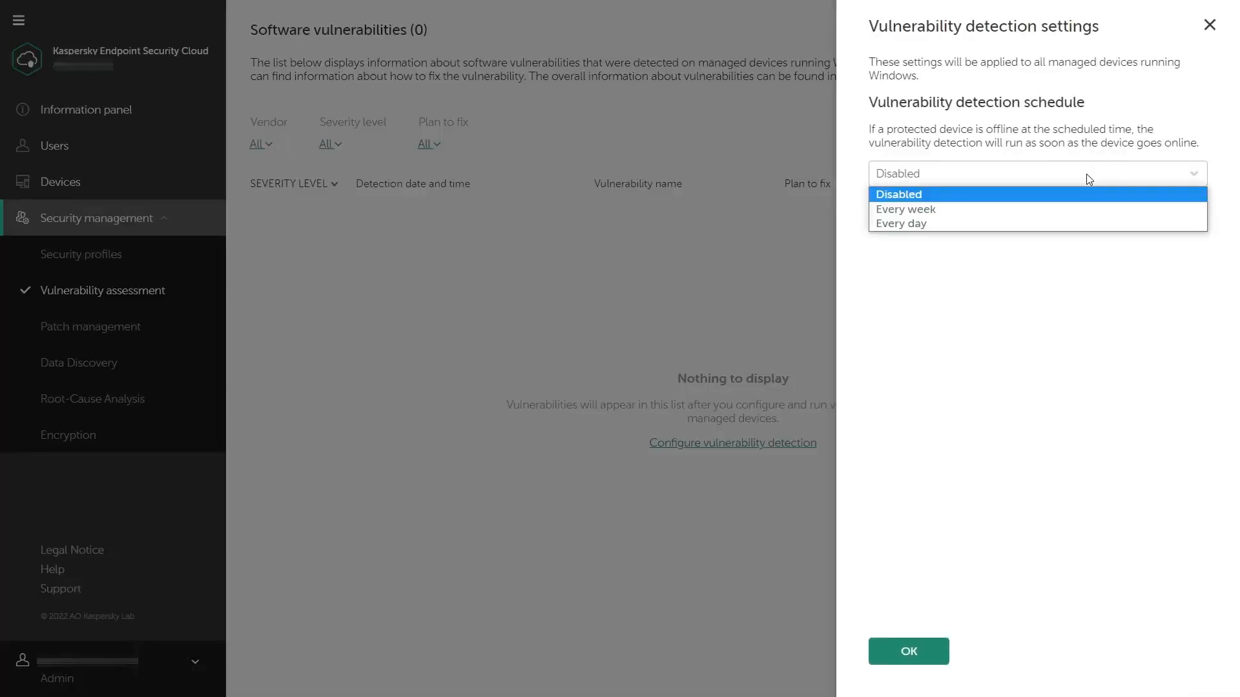
pyautogui.click(1088, 179)
pyautogui.click(1209, 26)
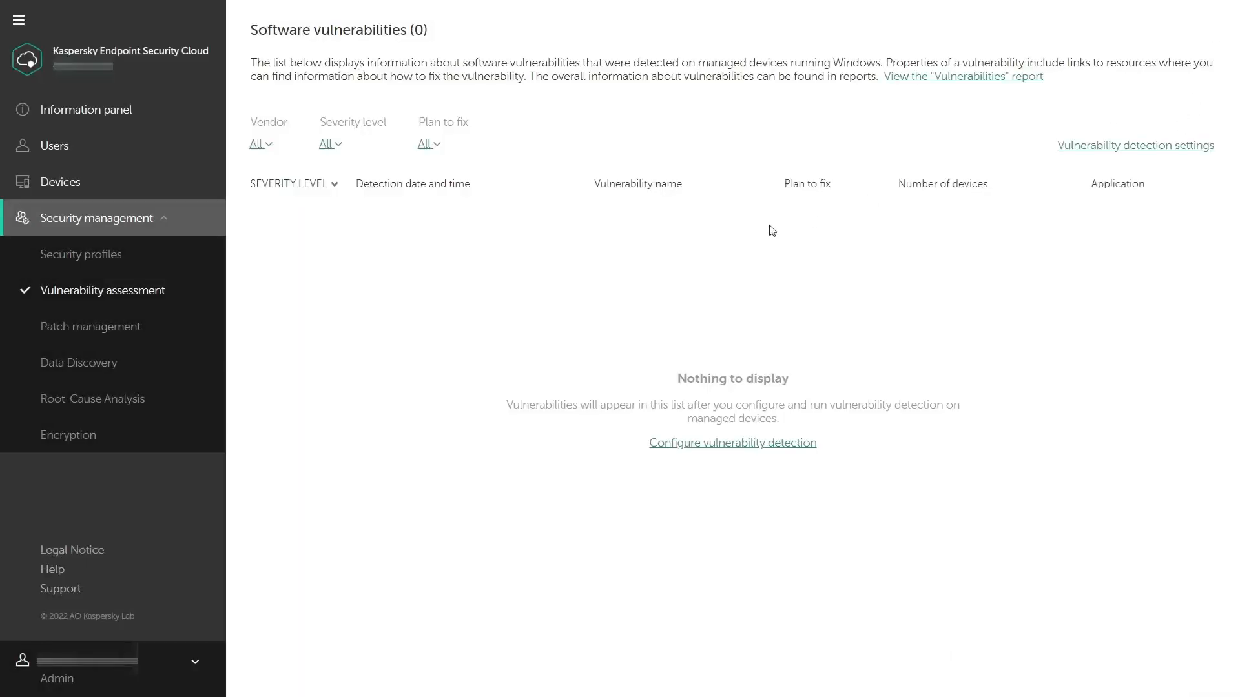
pyautogui.click(162, 330)
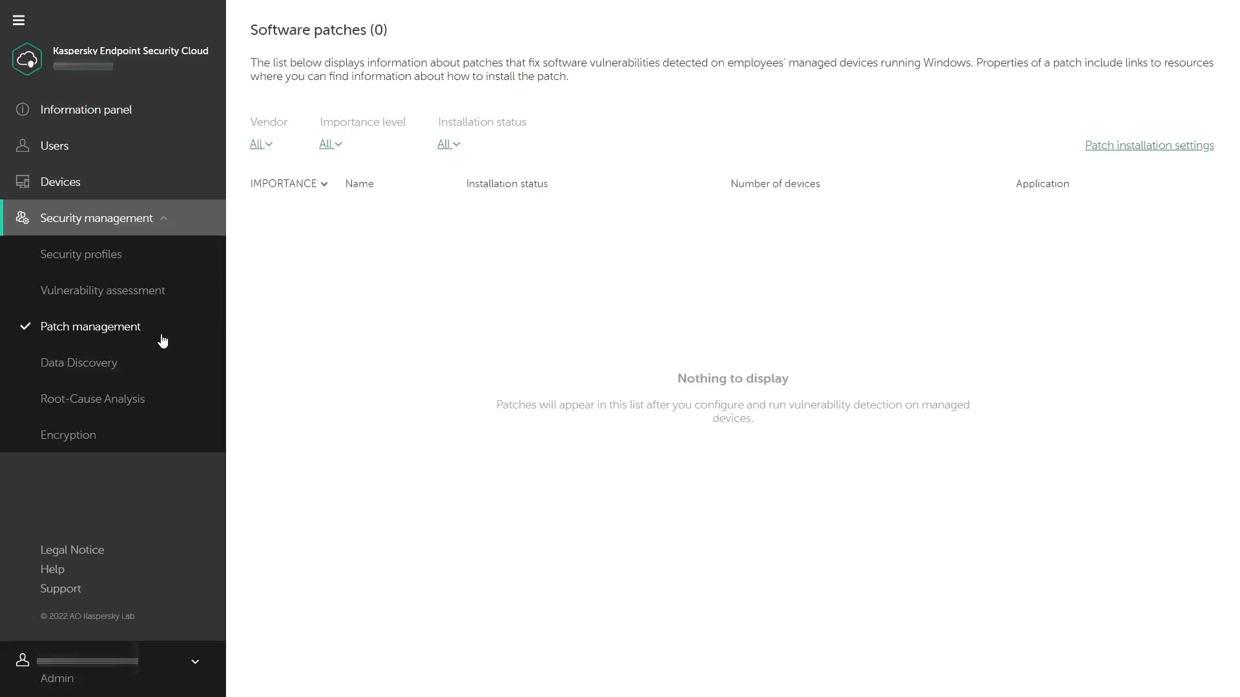
# - Review the patch list's vendor, importance level and installation status filters
pyautogui.click(260, 145)
pyautogui.click(274, 146)
pyautogui.click(326, 145)
pyautogui.click(456, 152)
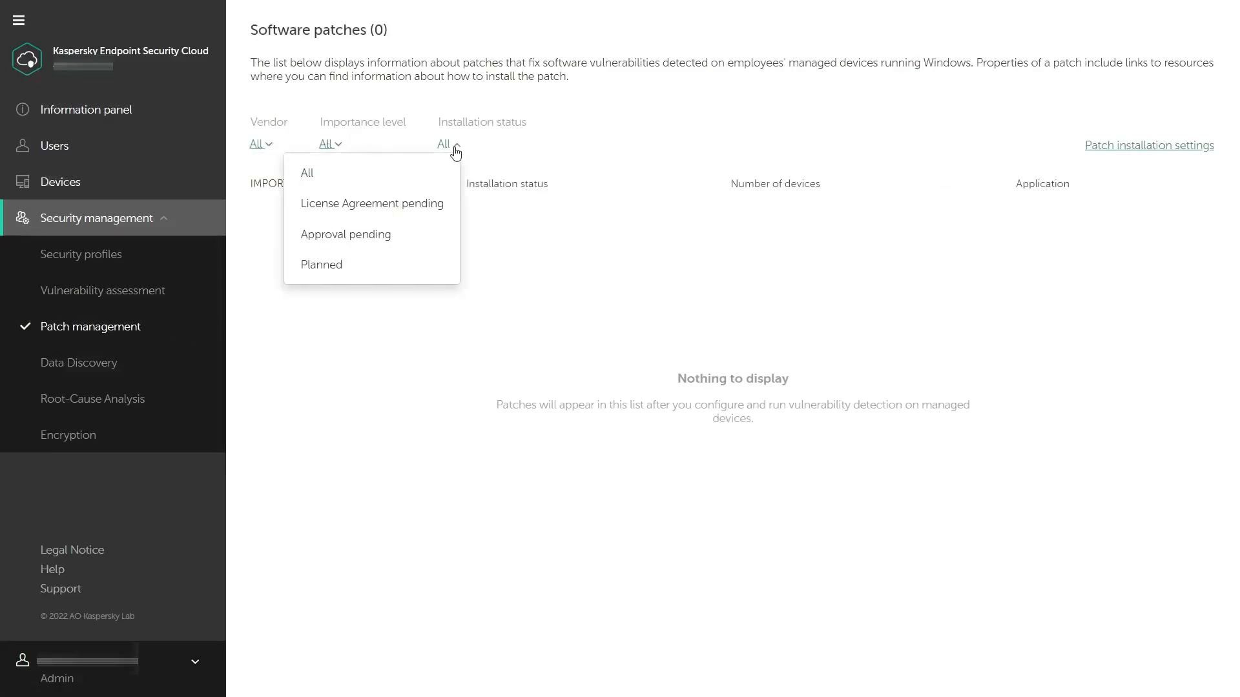
pyautogui.click(455, 151)
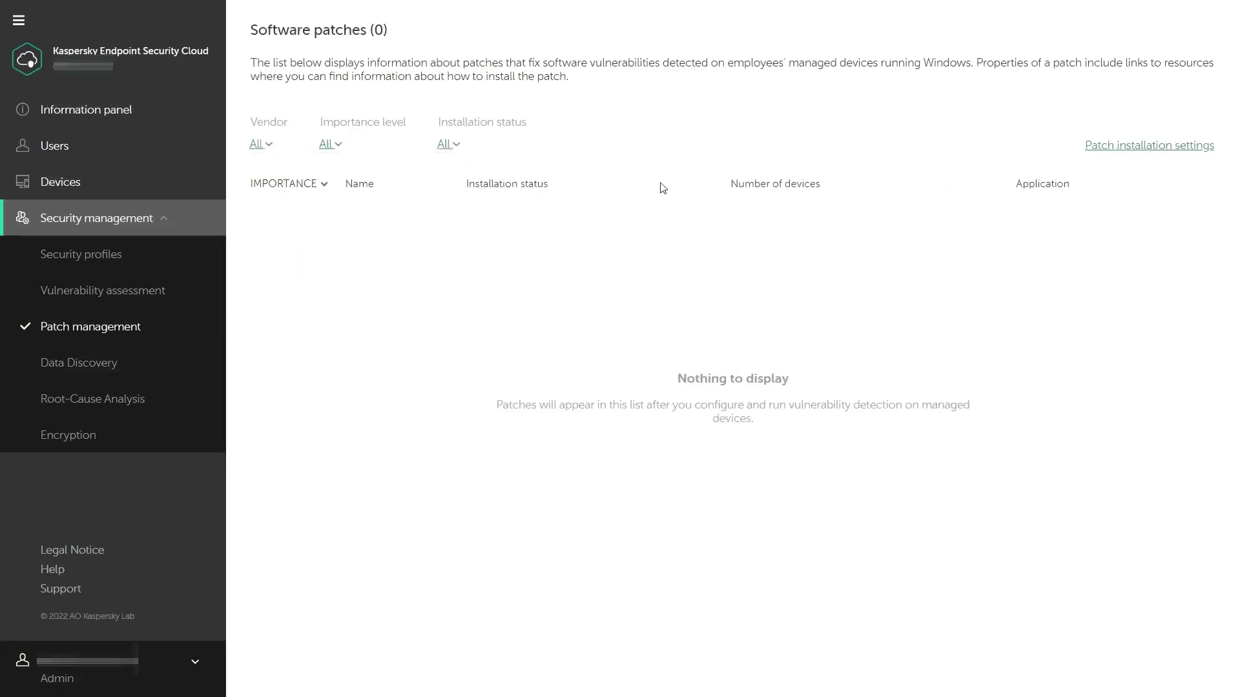
# - Confirm the default patch installation mode and area unchanged, then go to the Encryption page
pyautogui.click(1144, 147)
pyautogui.click(1143, 102)
pyautogui.click(1139, 164)
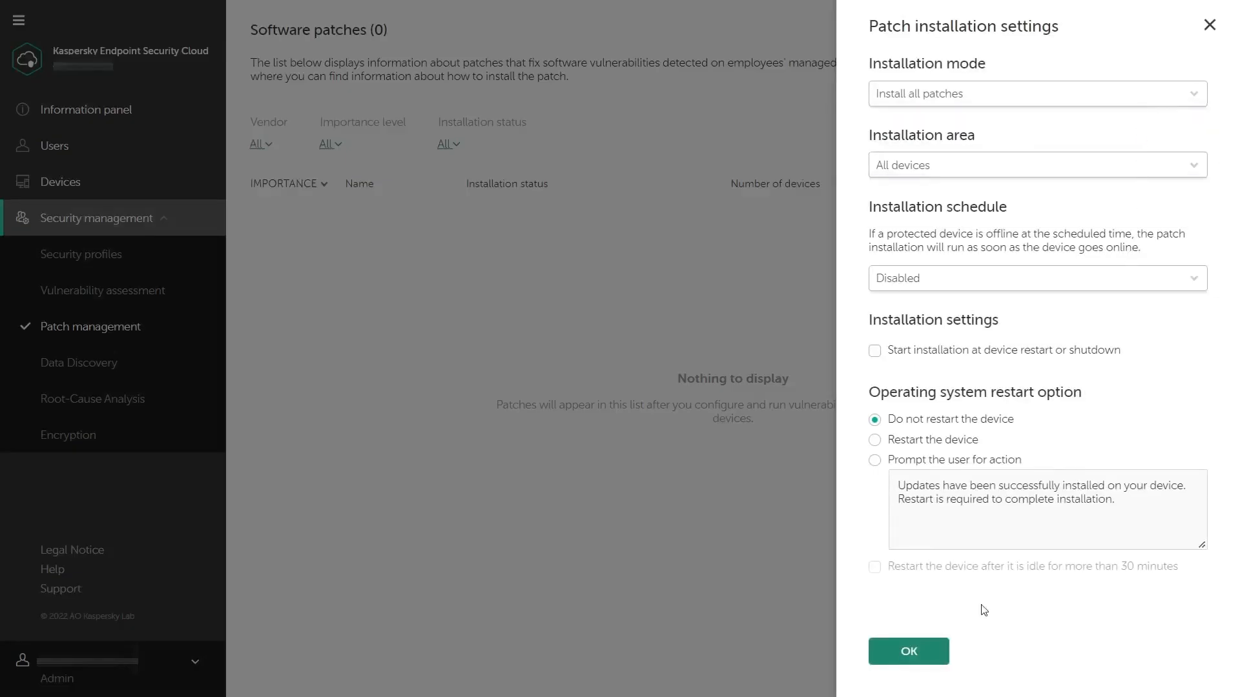
pyautogui.click(931, 651)
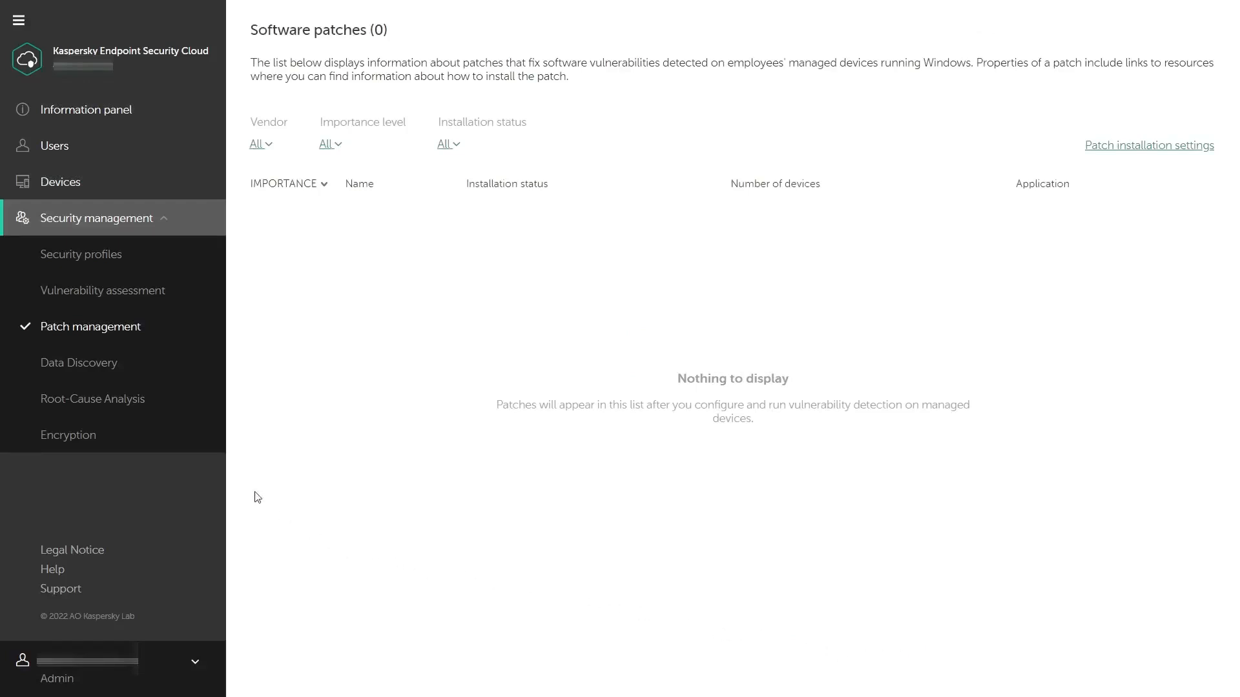
pyautogui.click(168, 441)
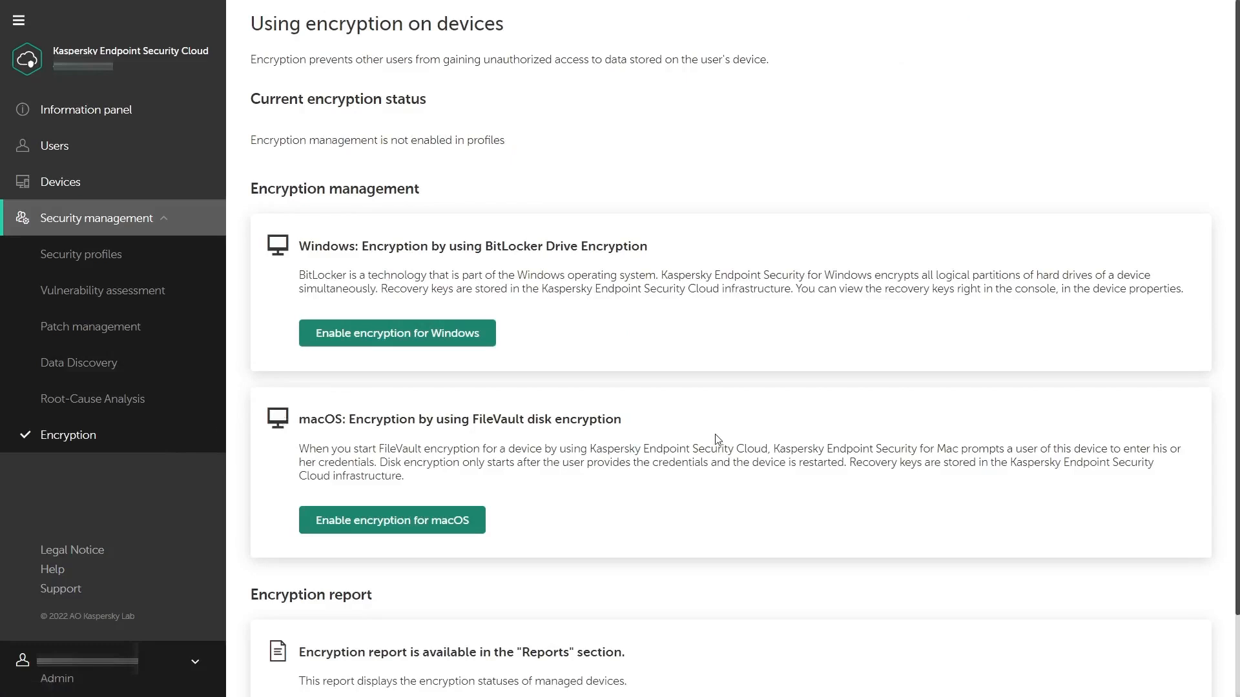
pyautogui.scroll(-1, 717, 440)
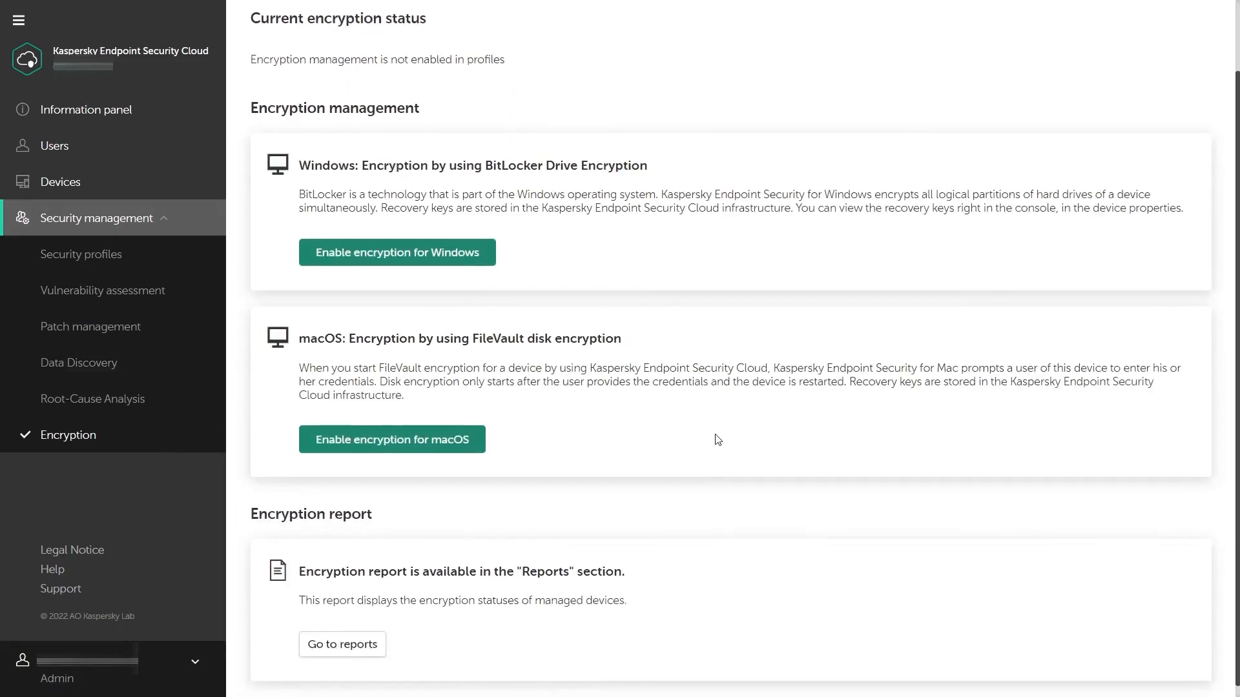
pyautogui.scroll(-1, 717, 439)
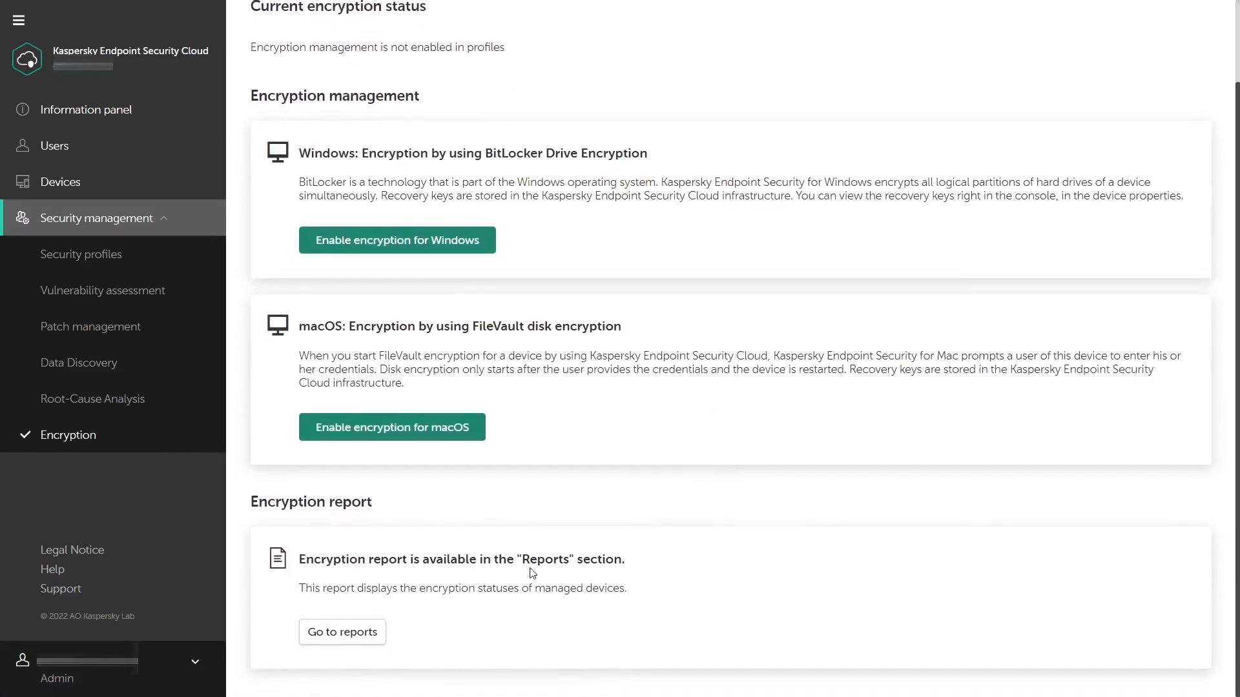
# - Go to the reports on managed devices
pyautogui.click(366, 630)
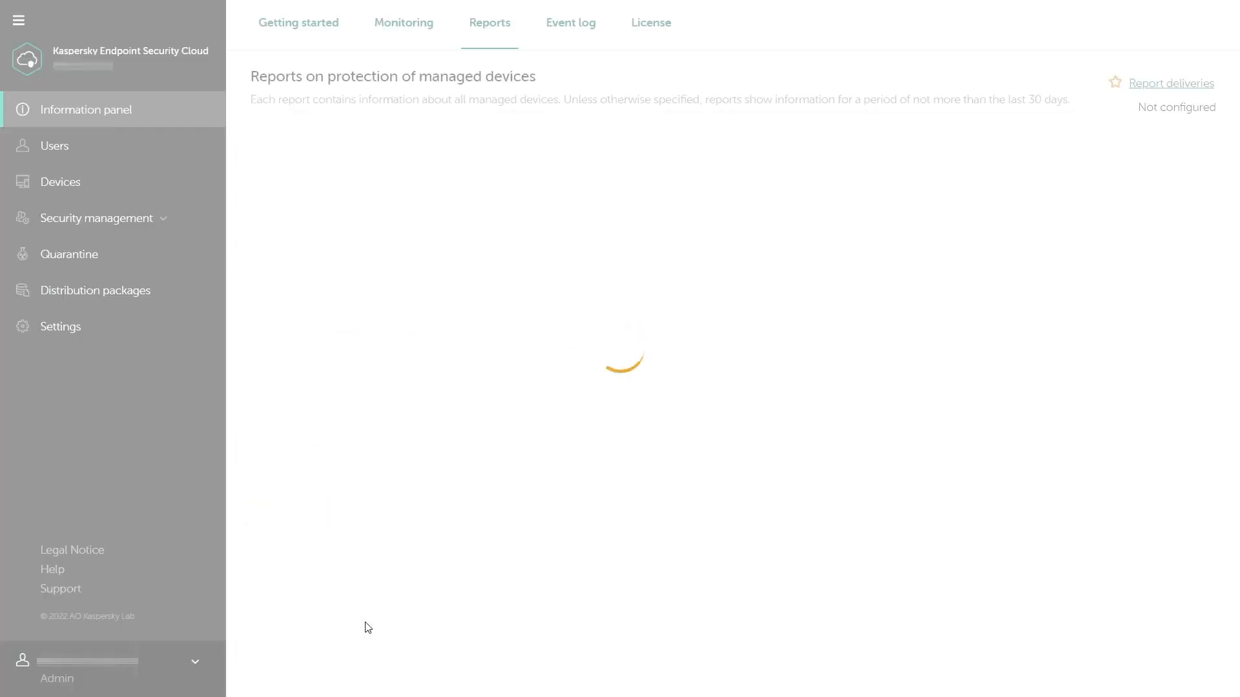
pyautogui.scroll(-1, 366, 628)
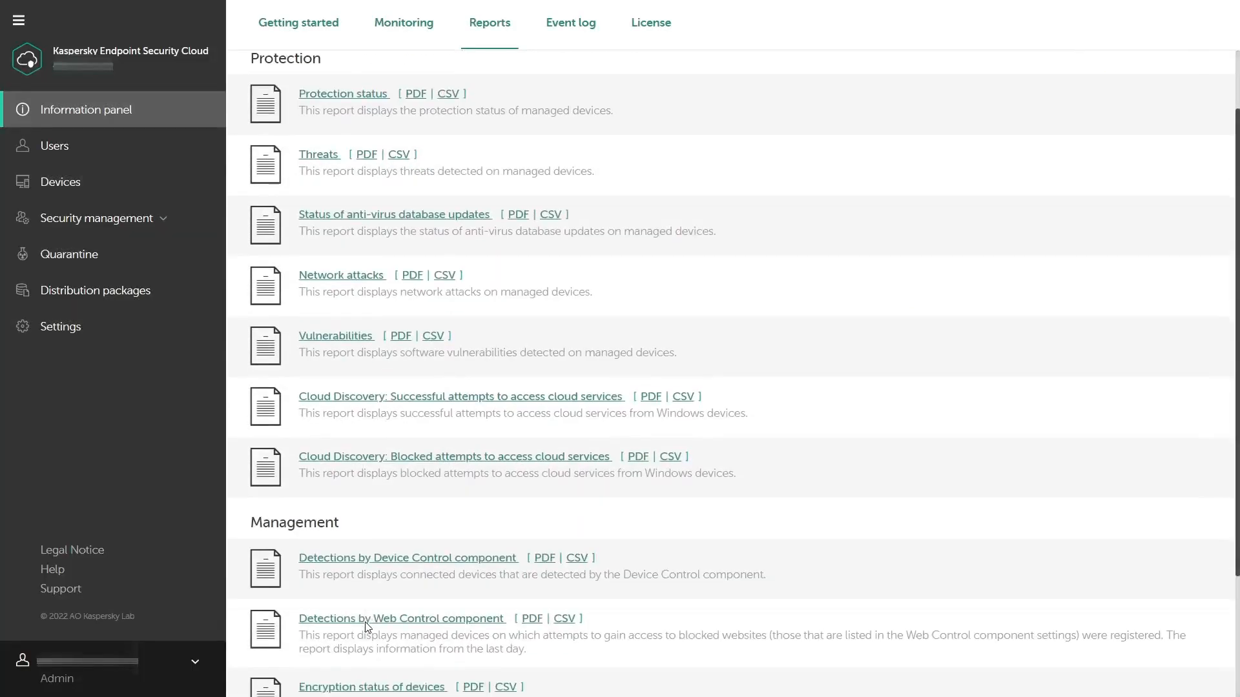
pyautogui.scroll(-1, 366, 625)
pyautogui.scroll(-1, 366, 623)
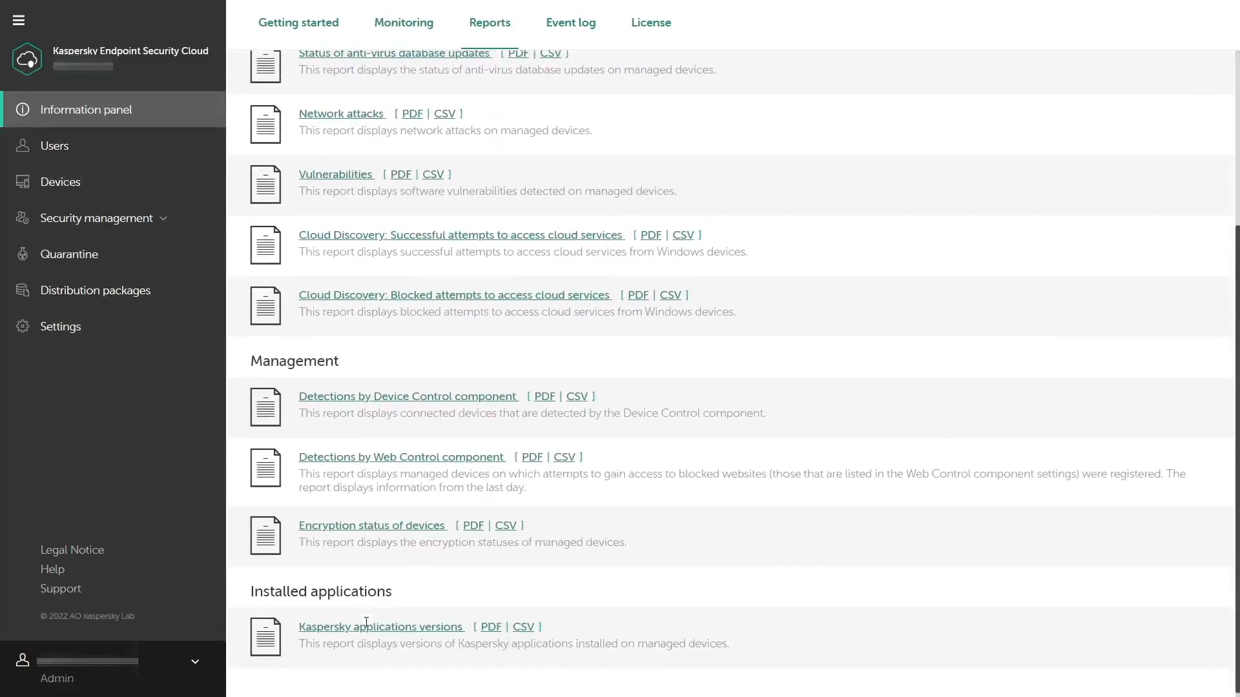
pyautogui.scroll(-1, 366, 623)
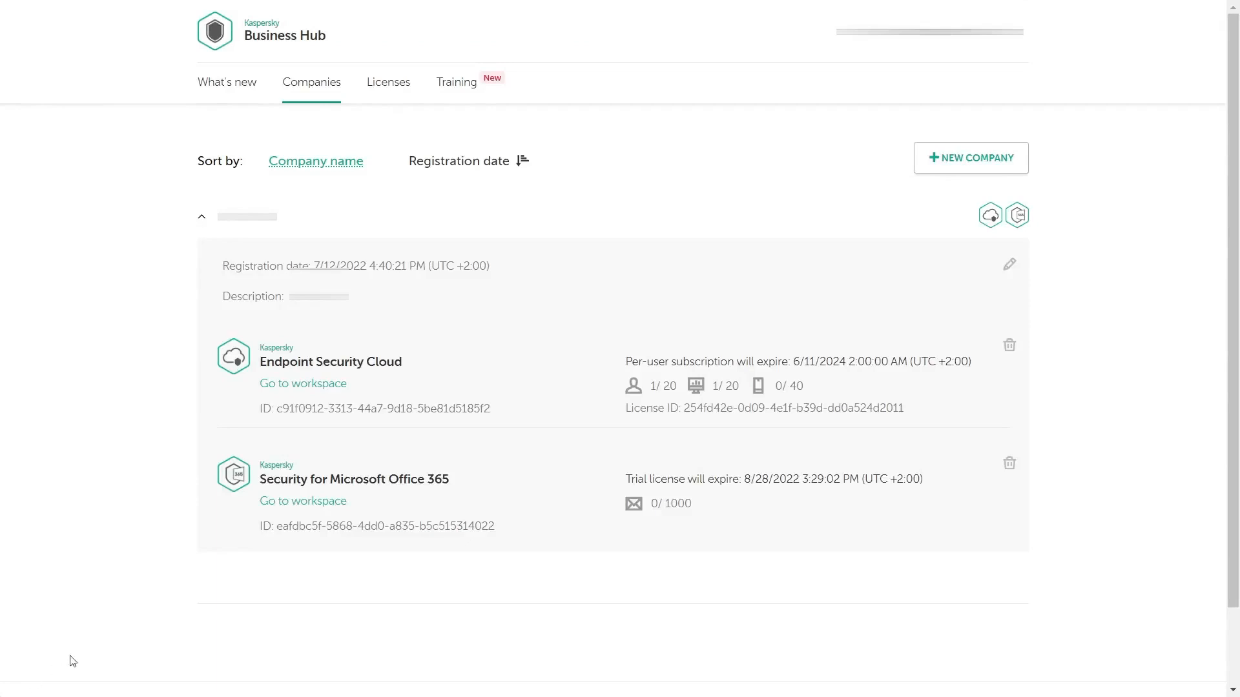
# - Go to the company's product workspace from the Kaspersky companies overview
pyautogui.click(330, 503)
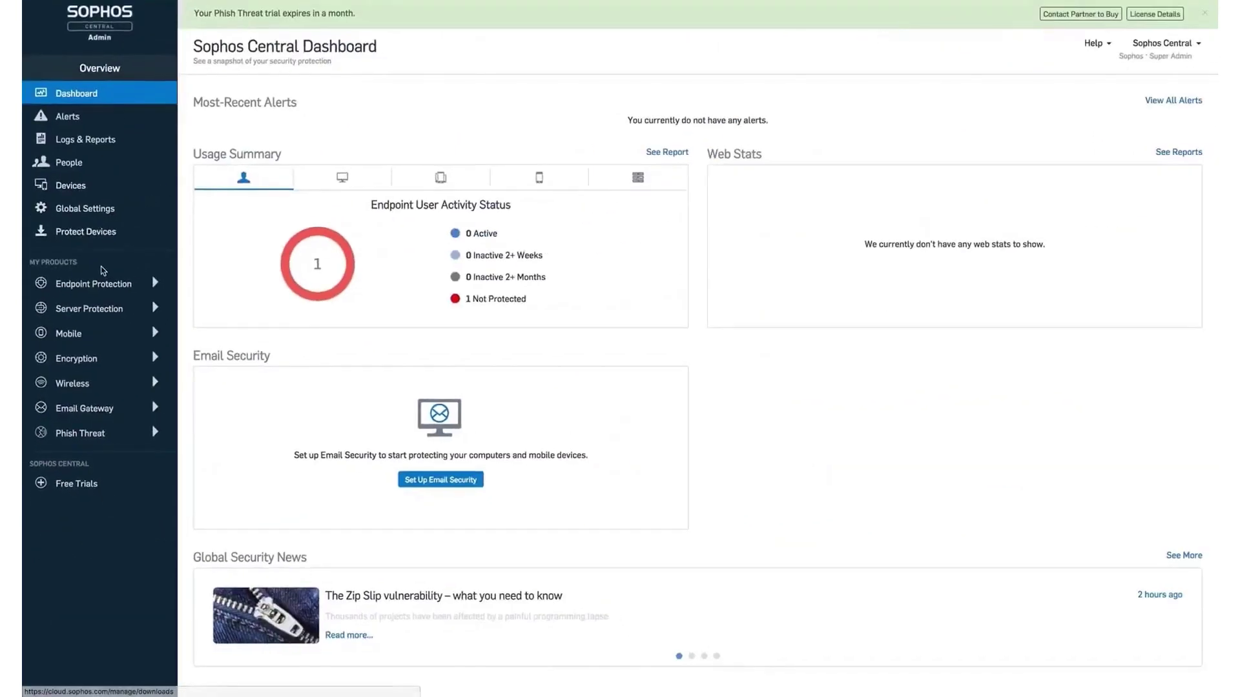
# - Navigate to the Endpoint Protection policies list in Sophos Central
pyautogui.click(94, 284)
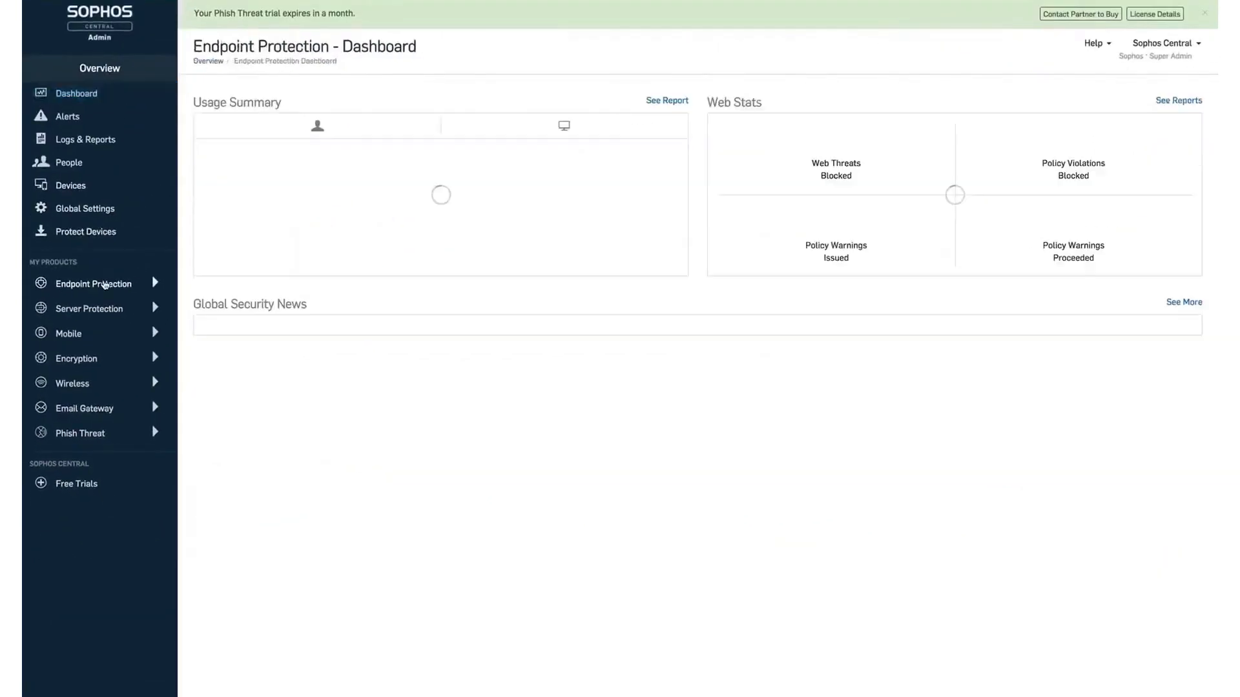
pyautogui.click(72, 307)
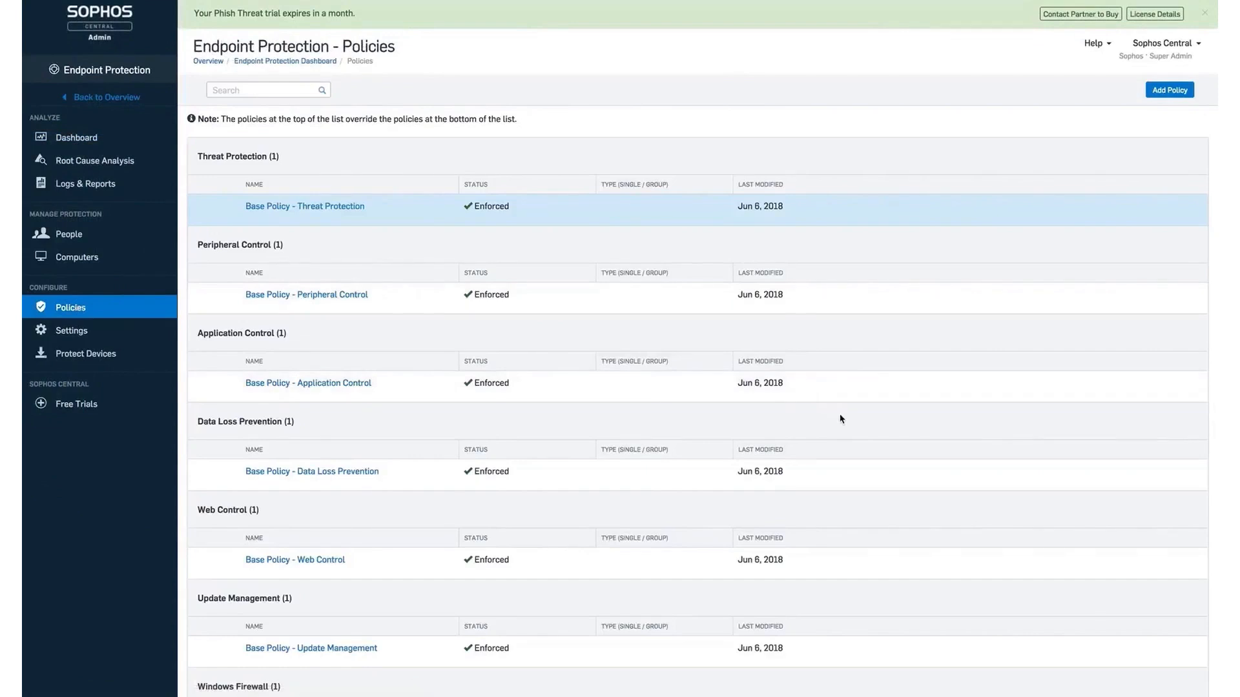
# - In Base Policy - Threat Protection settings, set Active Adversary Mitigations to Custom with every mitigation enabled
pyautogui.click(351, 210)
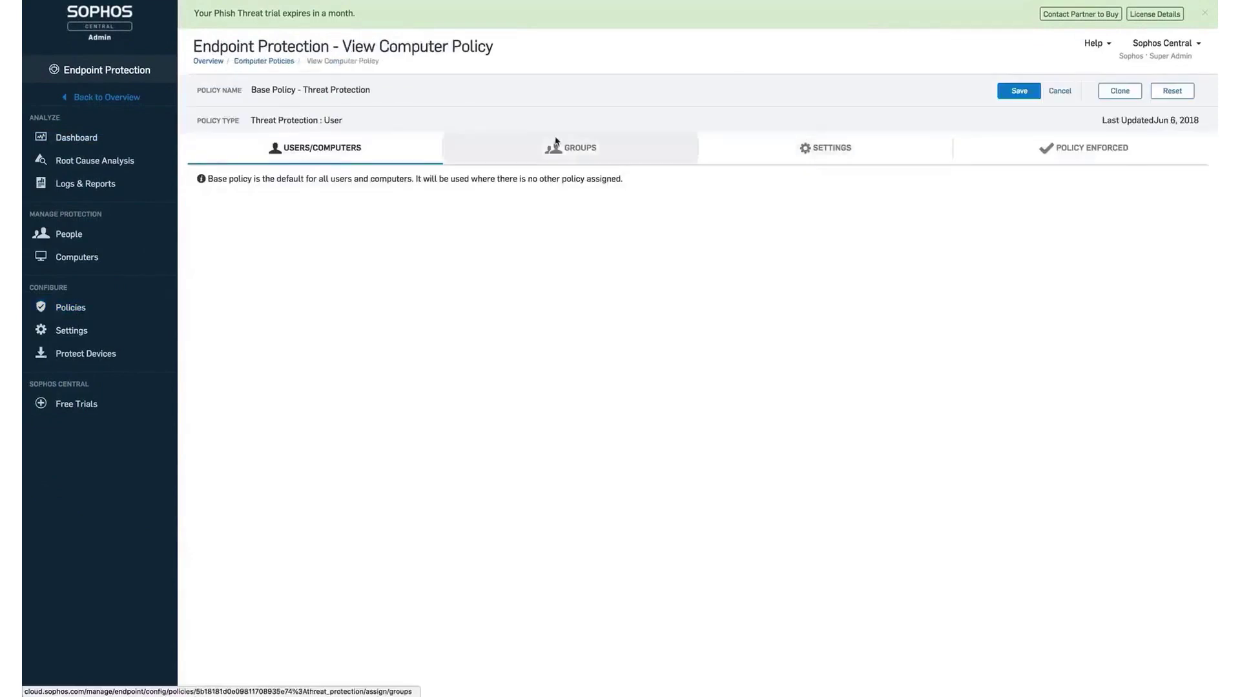
pyautogui.click(871, 150)
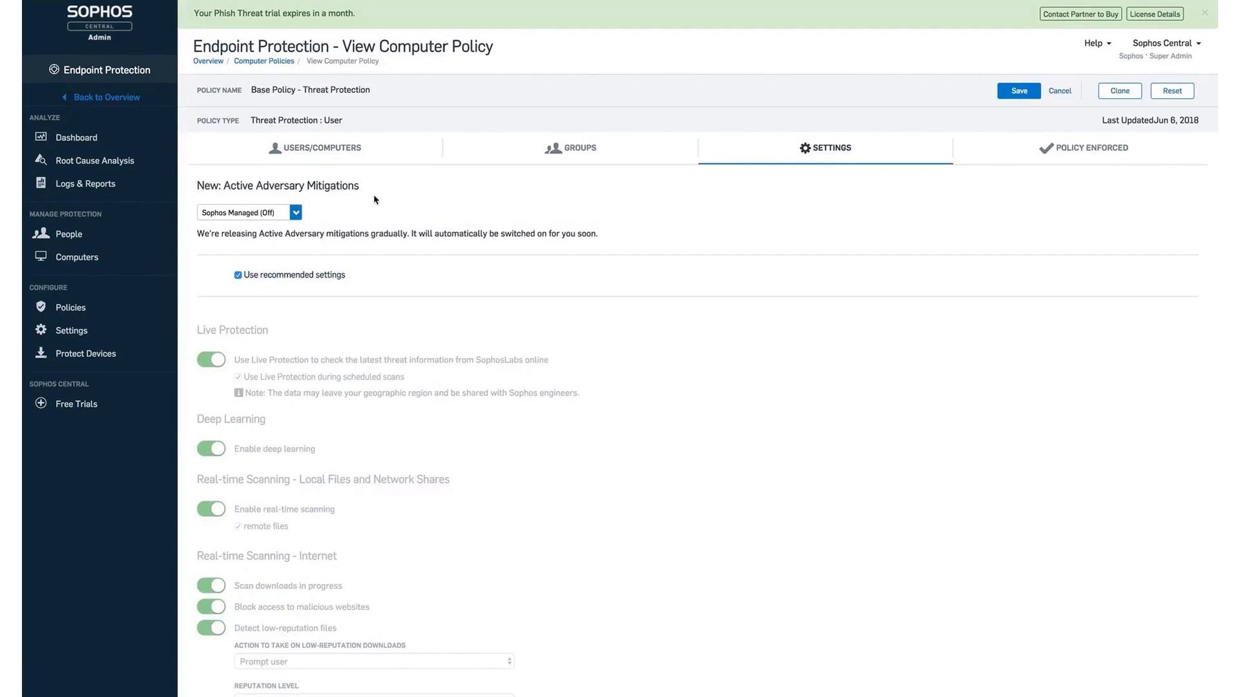
pyautogui.click(250, 212)
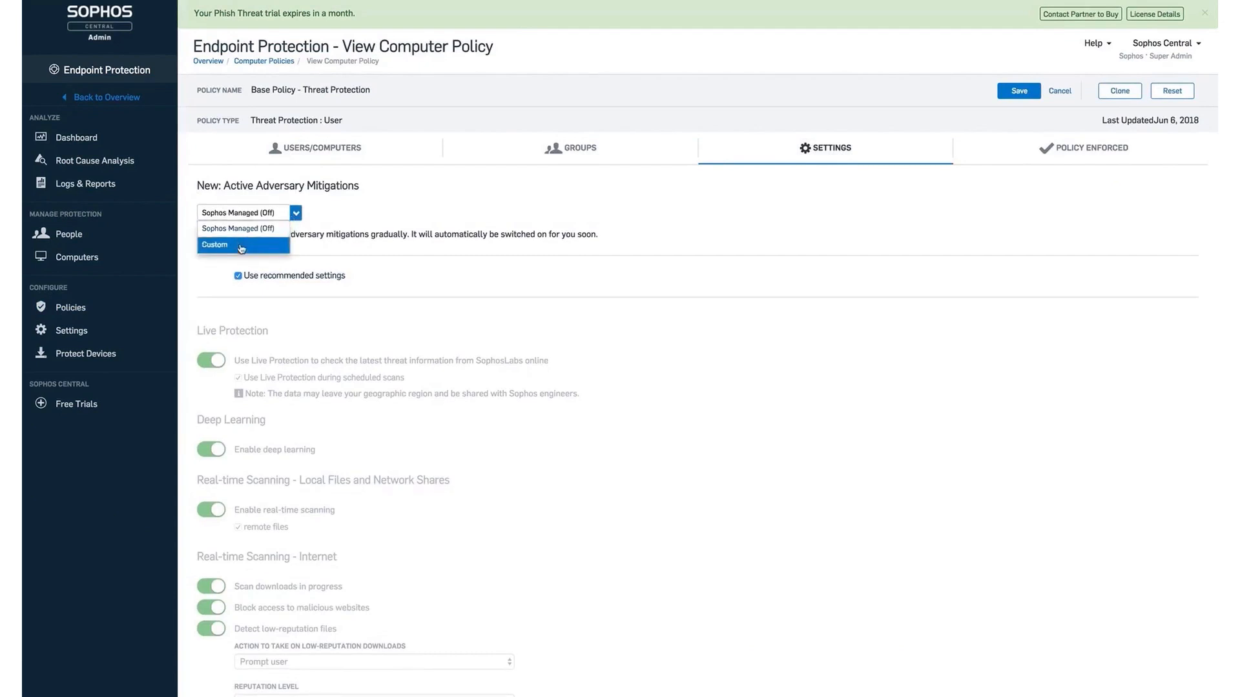
pyautogui.click(241, 248)
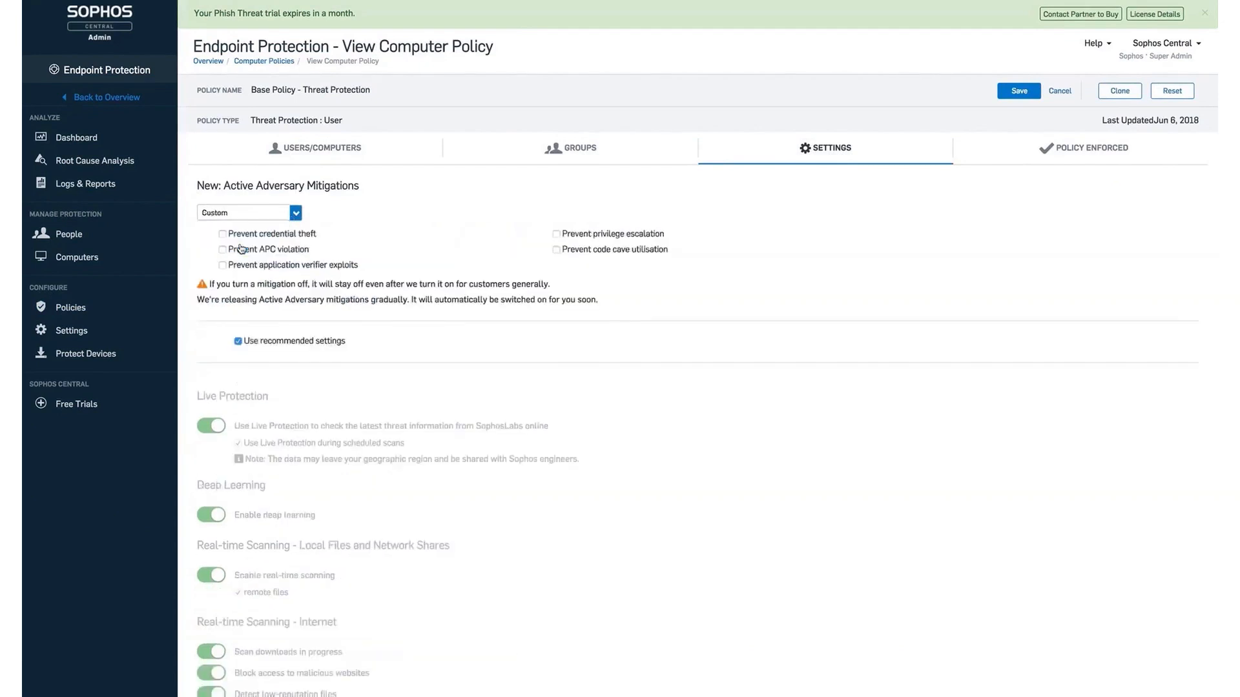
pyautogui.click(223, 233)
pyautogui.click(223, 264)
pyautogui.click(556, 233)
pyautogui.click(557, 249)
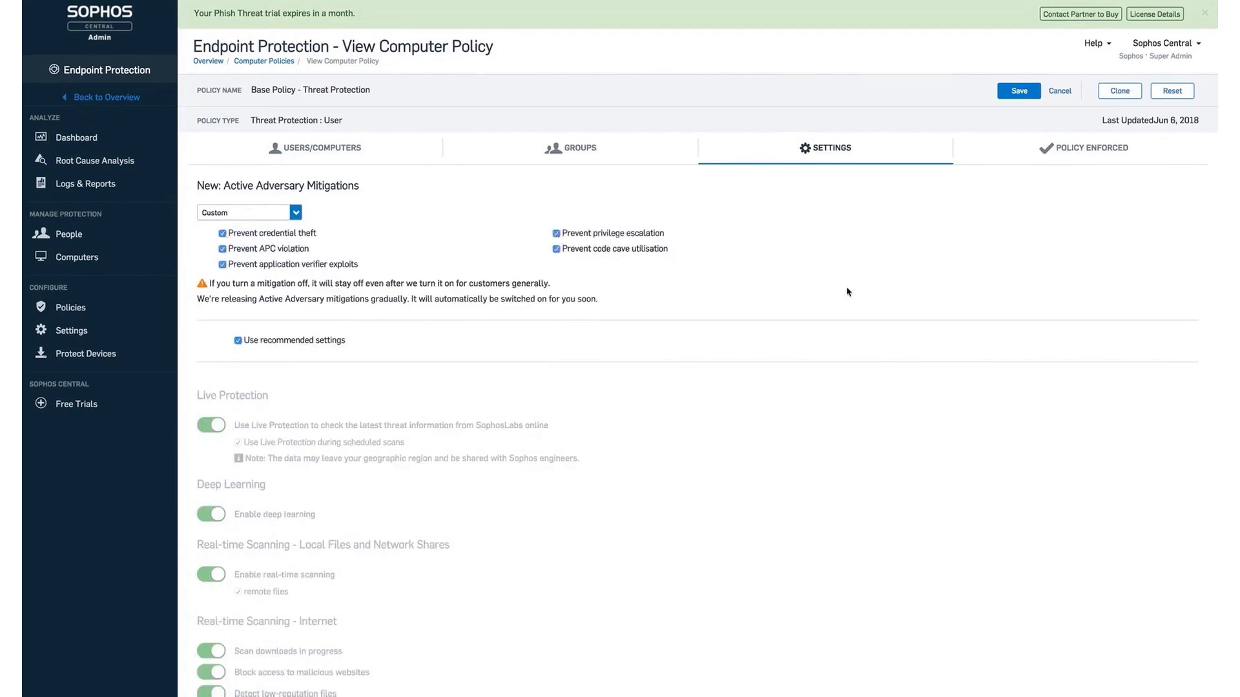
# - Unlock the individual protection settings, restore recommended settings, and save the policy
pyautogui.click(257, 339)
pyautogui.scroll(-1, 591, 500)
pyautogui.scroll(-4, 592, 499)
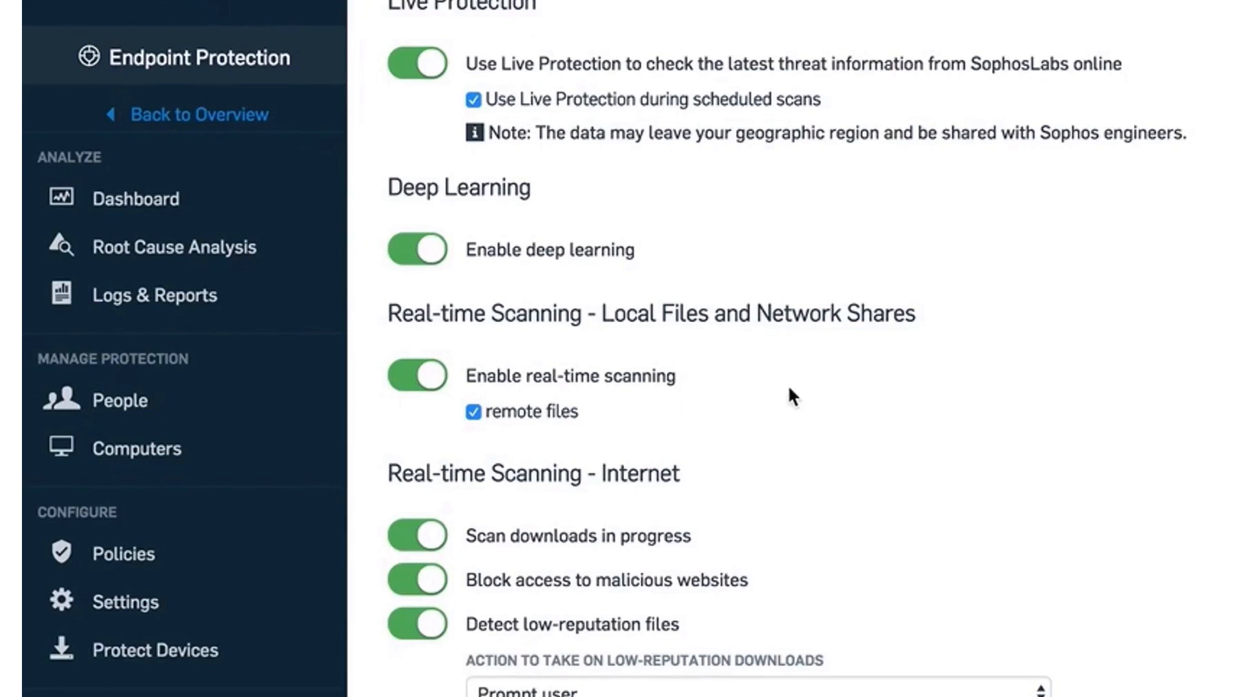
pyautogui.scroll(-3, 390, 233)
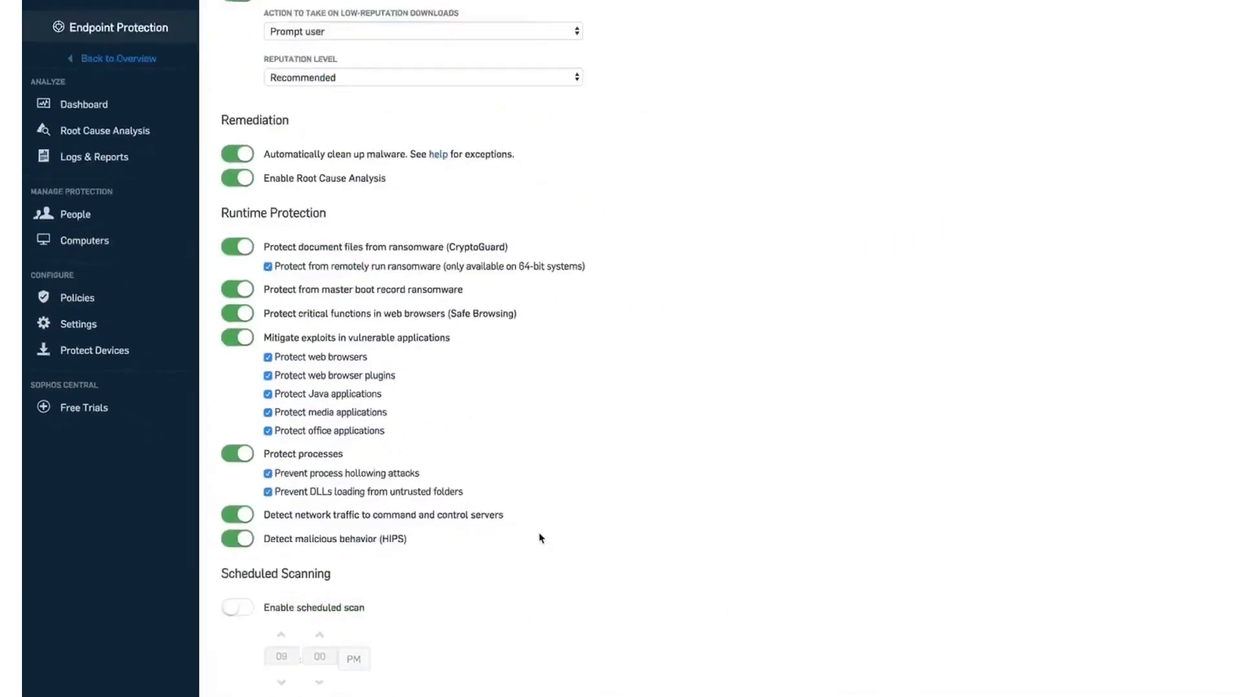
pyautogui.scroll(-3, 573, 399)
pyautogui.scroll(-1, 574, 400)
pyautogui.click(240, 341)
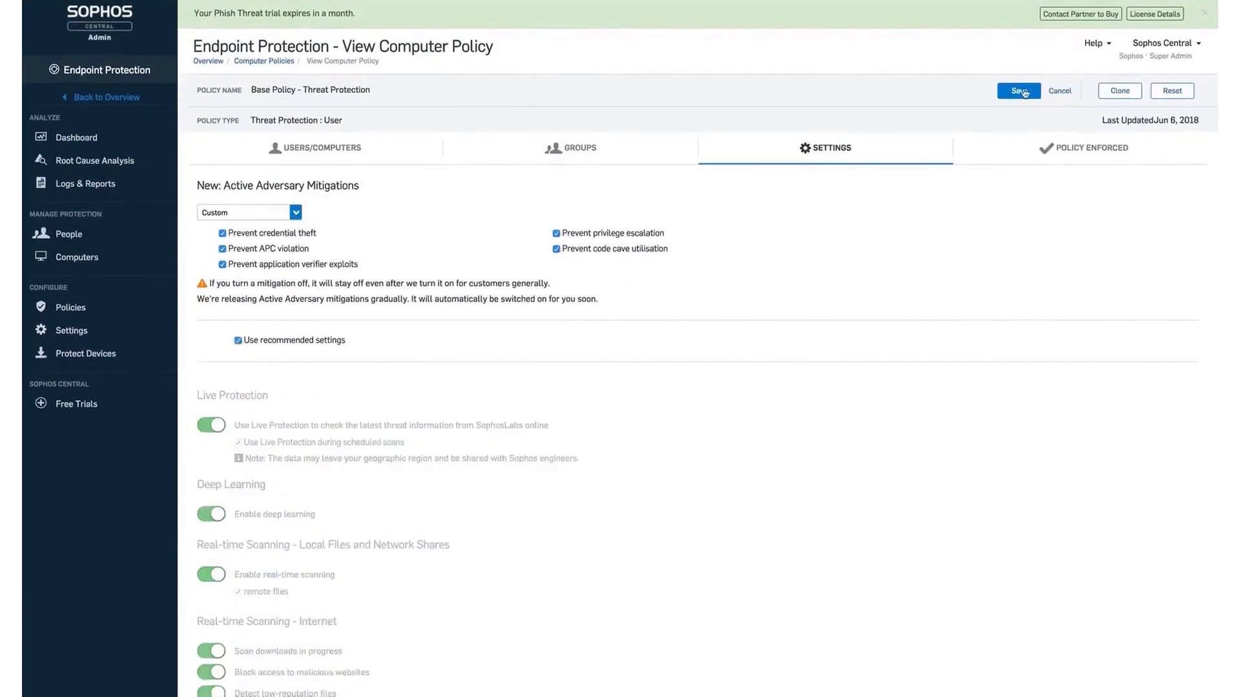
pyautogui.click(1019, 90)
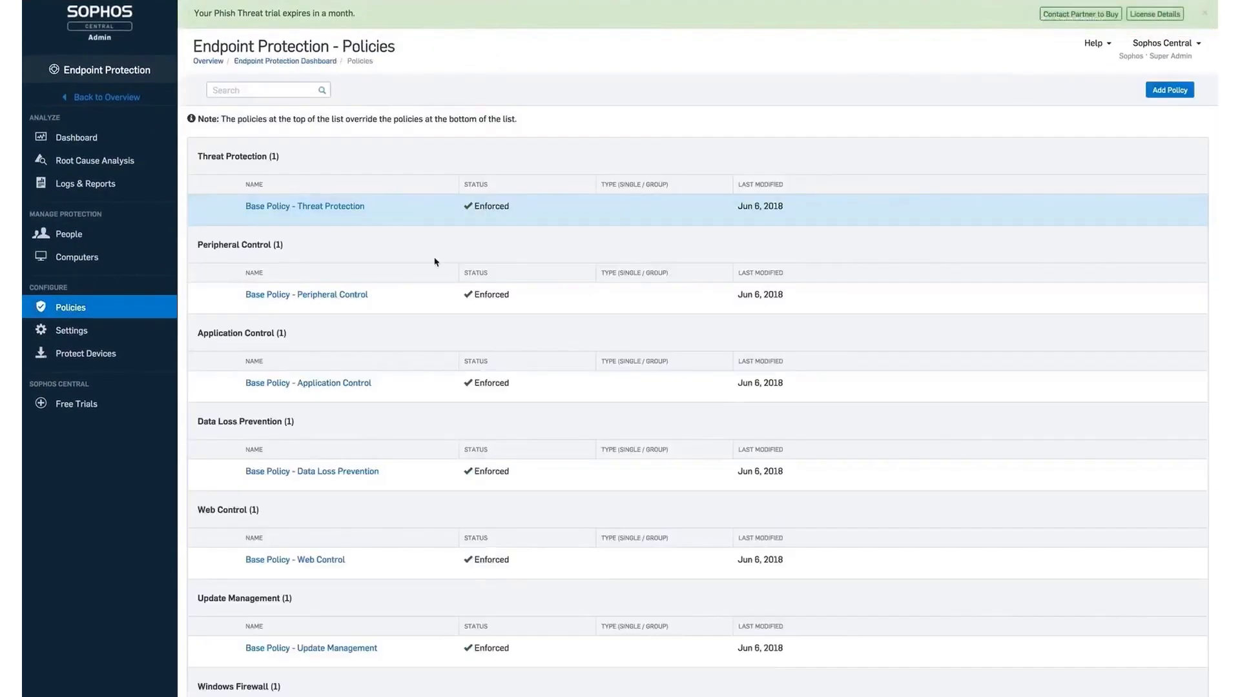
# - Review Base Policy - Peripheral Control settings, keeping removable storage and wireless access at Allow
pyautogui.click(347, 298)
pyautogui.click(823, 147)
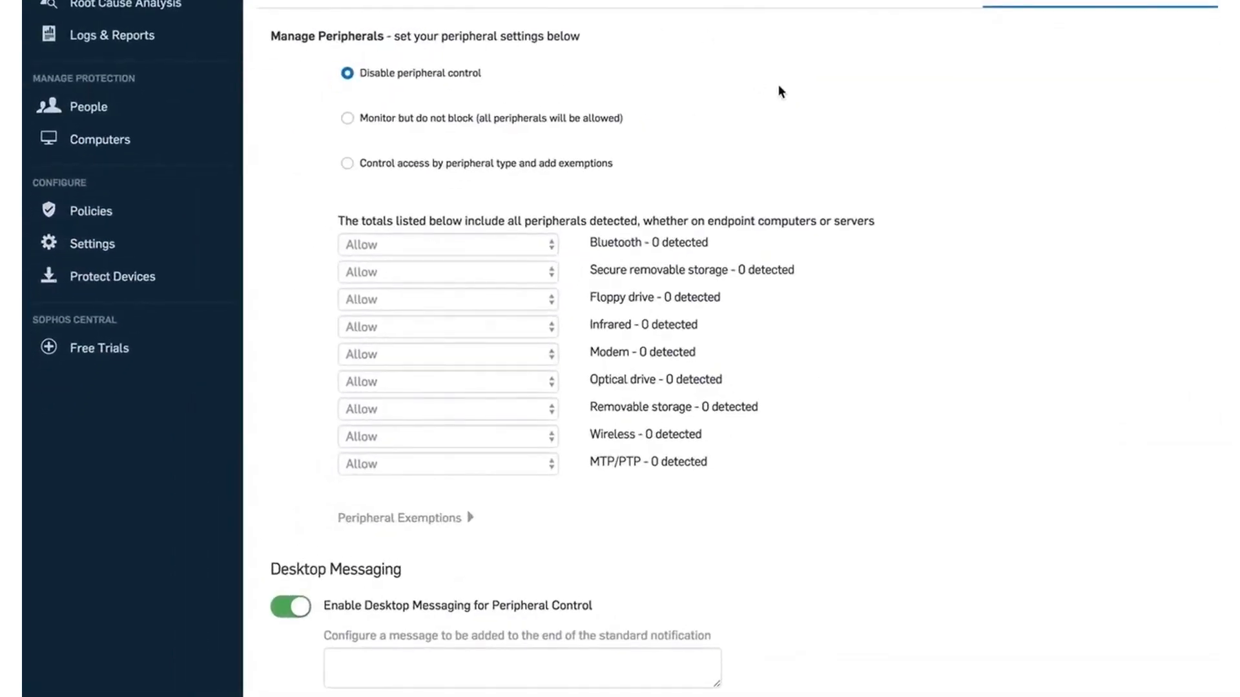
pyautogui.click(496, 115)
pyautogui.click(496, 165)
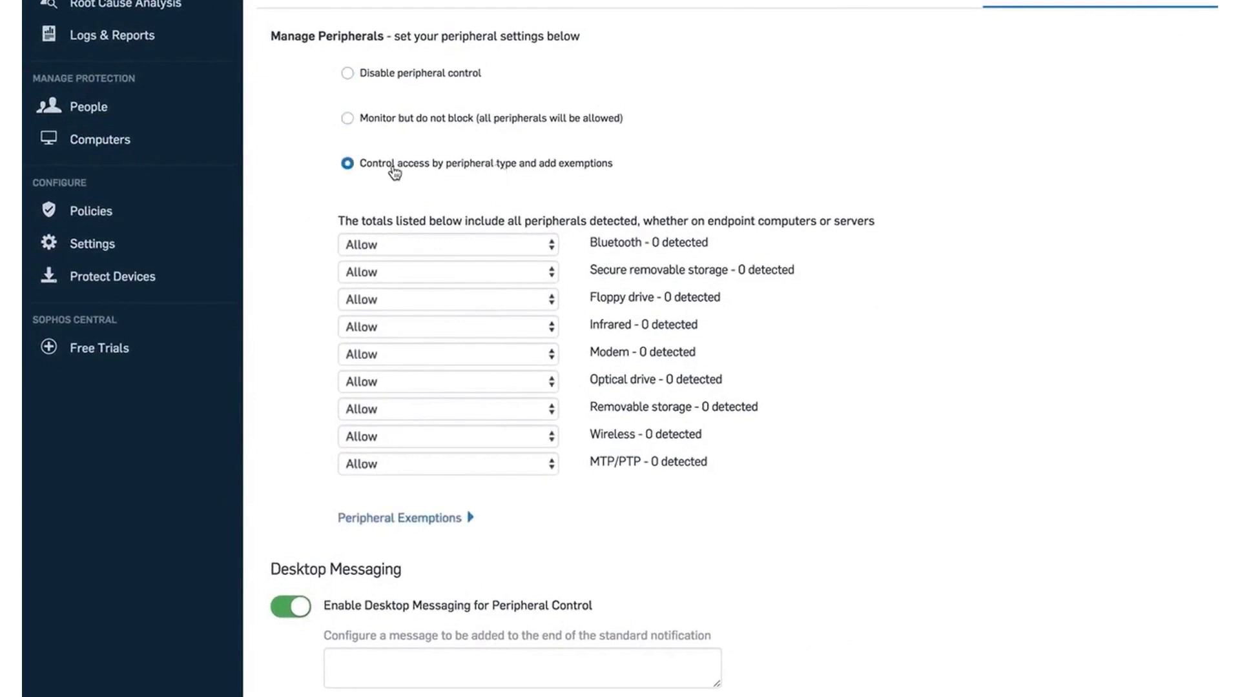
pyautogui.click(543, 273)
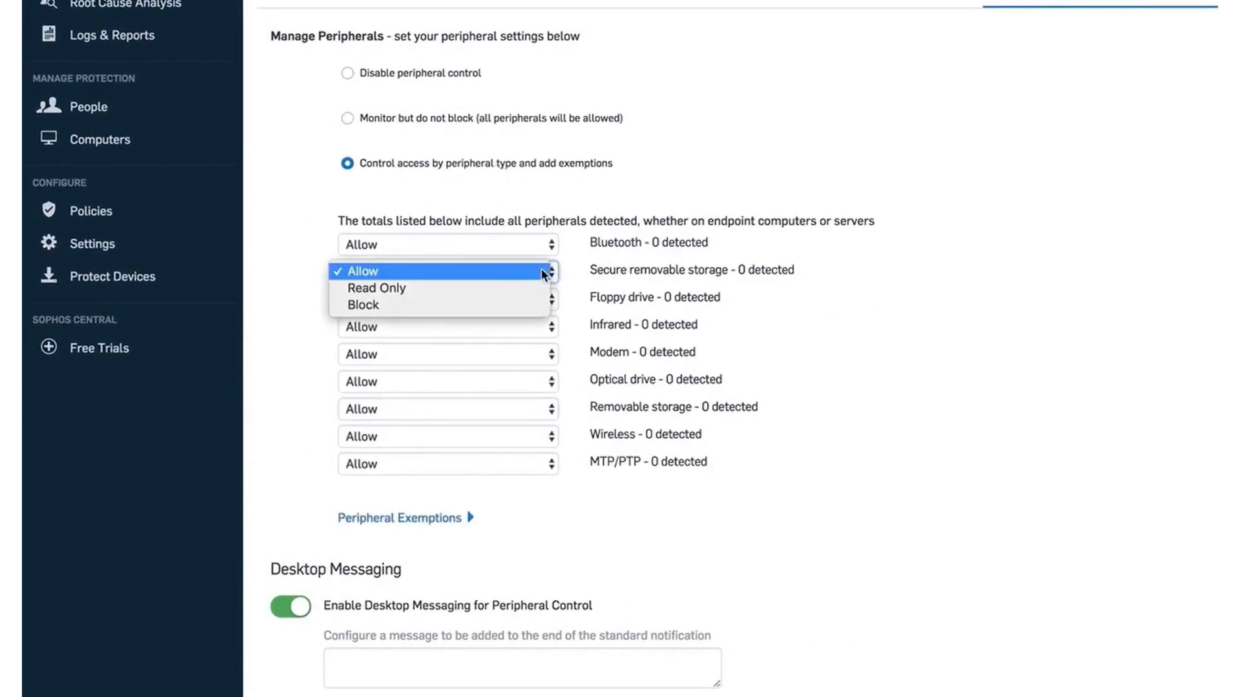
pyautogui.click(543, 437)
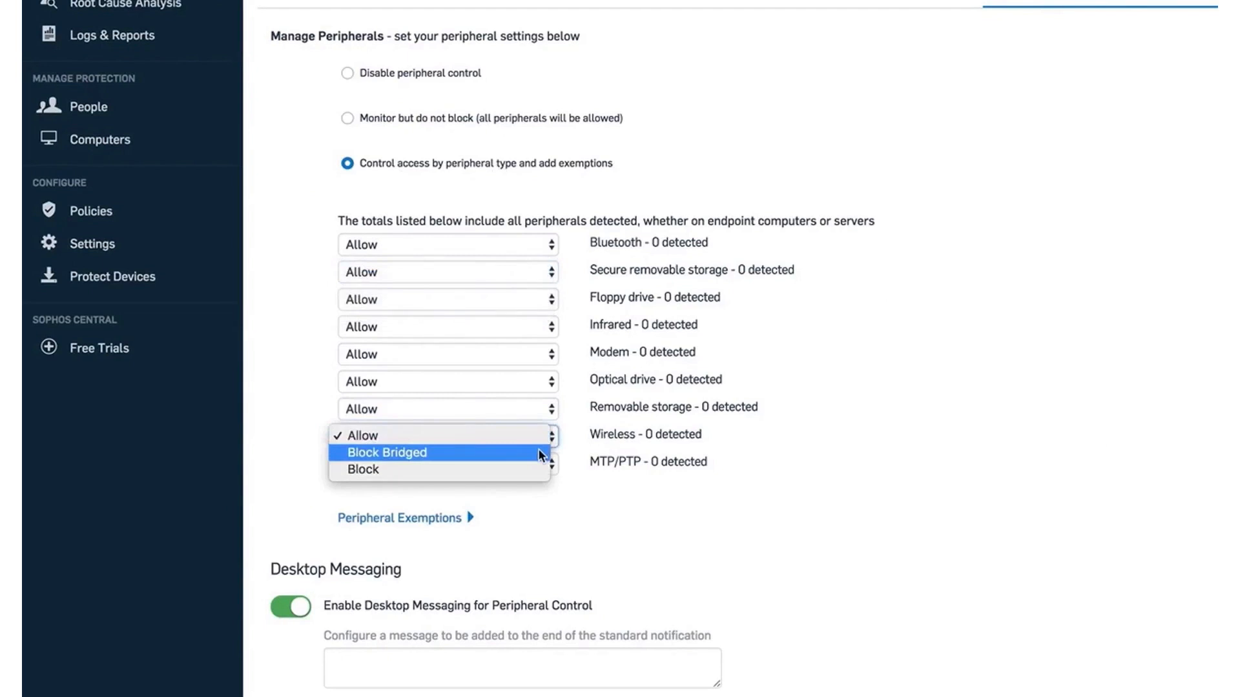
pyautogui.press('Escape')
# - Browse Peripheral Exemptions and cancel adding one, then go to Base Policy - Application Control
pyautogui.click(302, 532)
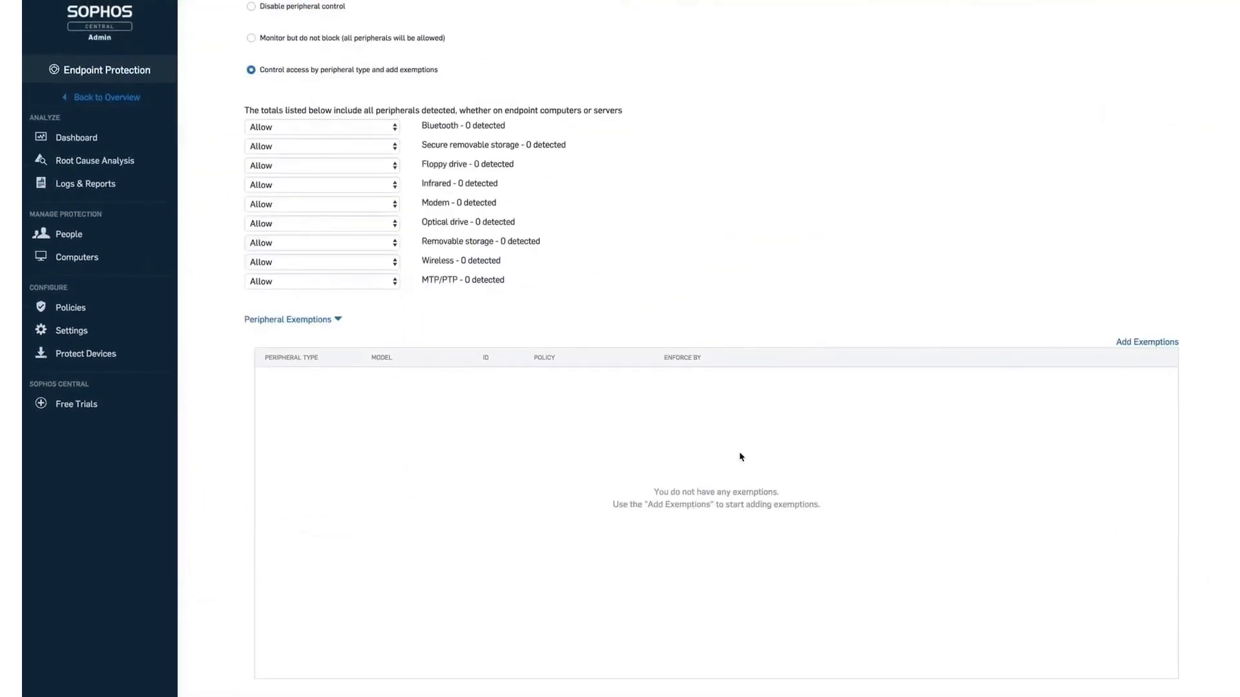
pyautogui.click(1120, 343)
pyautogui.click(516, 115)
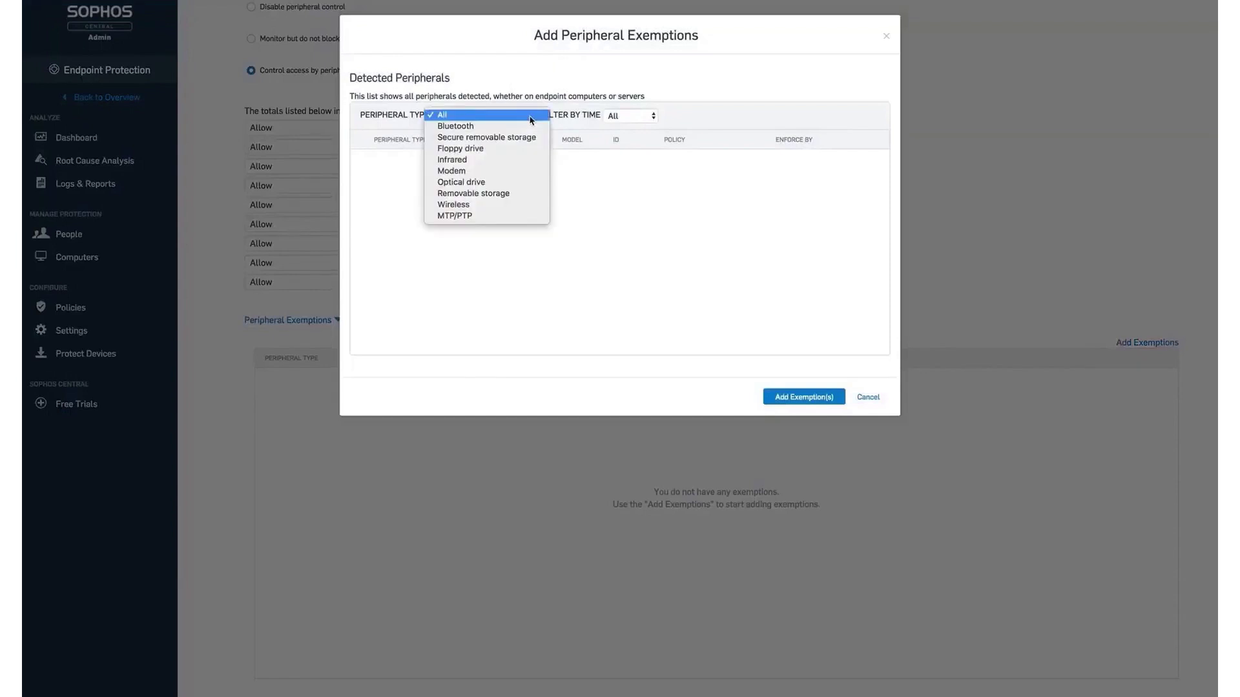
pyautogui.click(628, 78)
pyautogui.click(867, 397)
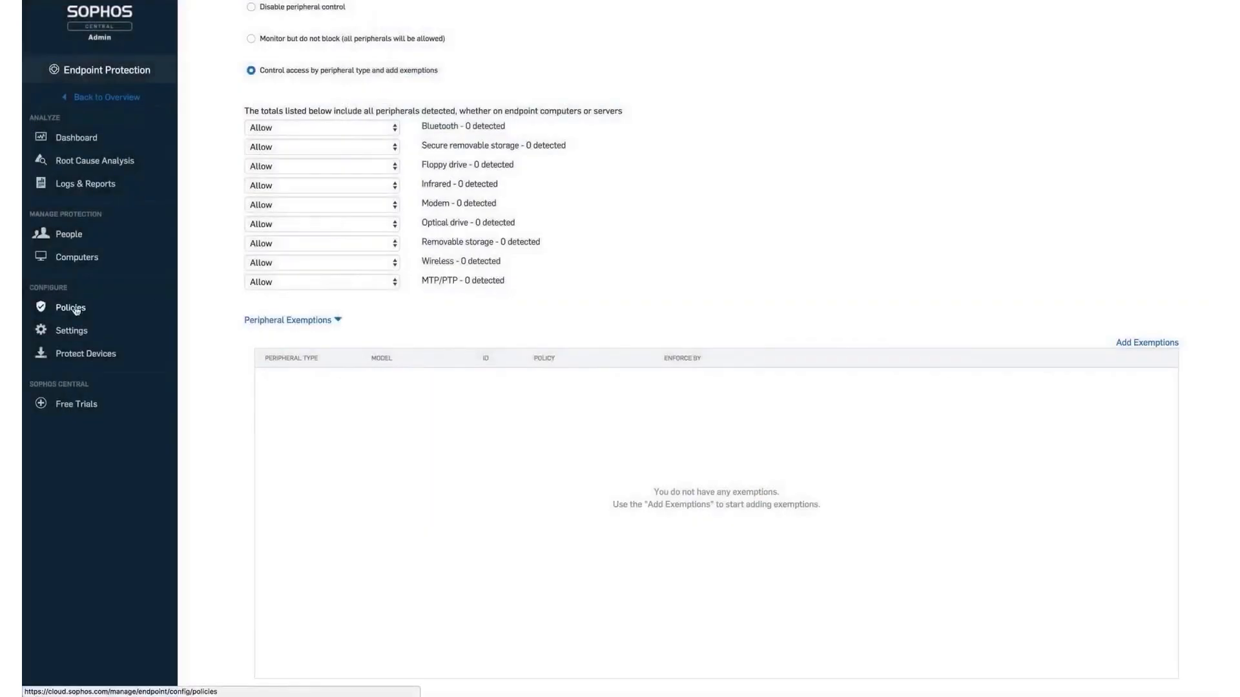
pyautogui.click(71, 307)
pyautogui.click(549, 383)
# - Enable detection of controlled applications on user access and during scheduled and on-demand scans
pyautogui.click(903, 232)
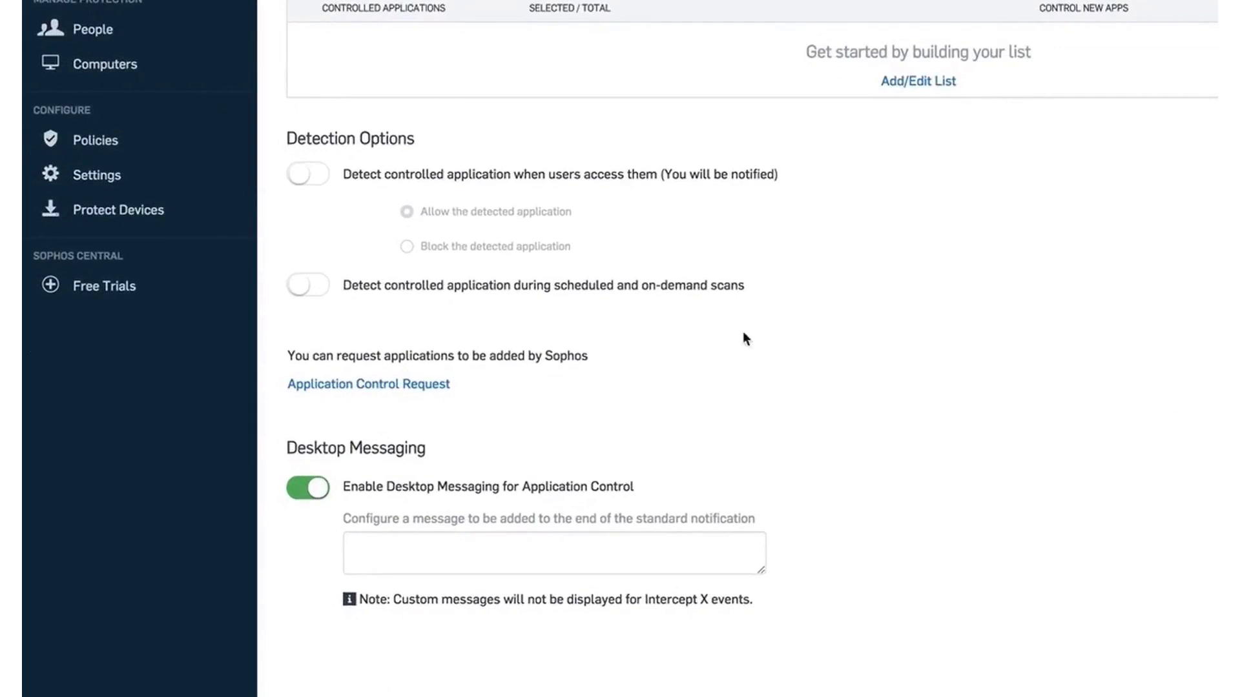
pyautogui.click(310, 176)
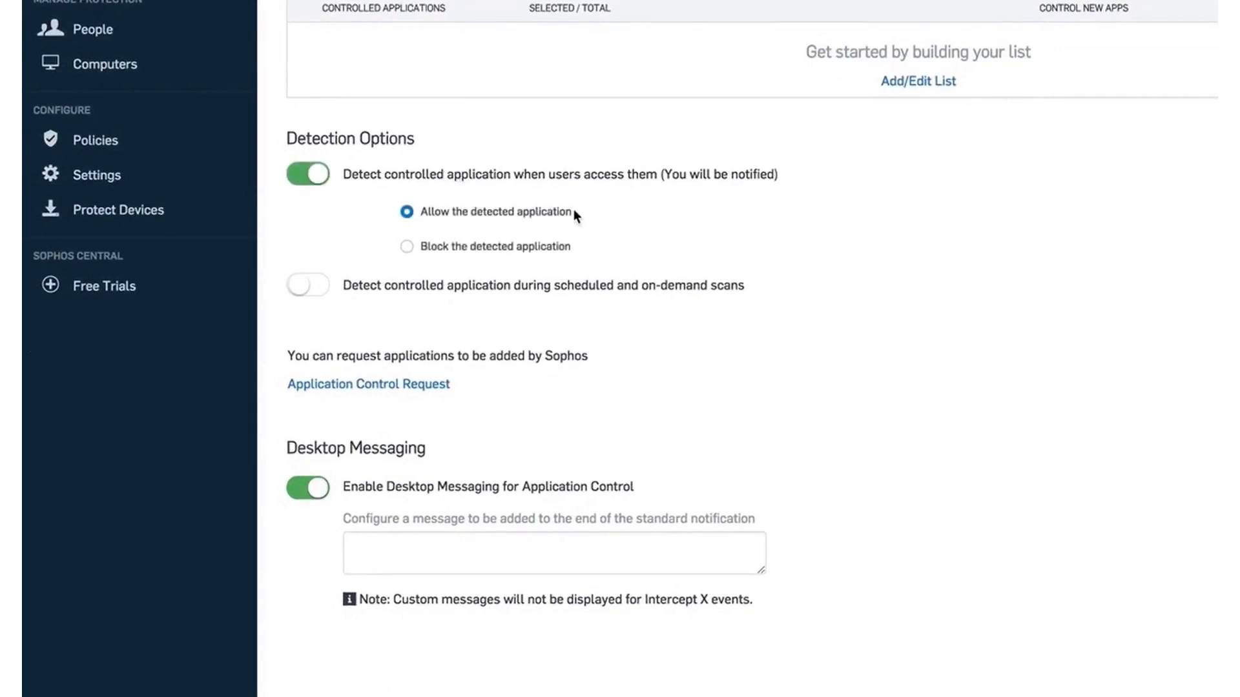
pyautogui.click(303, 290)
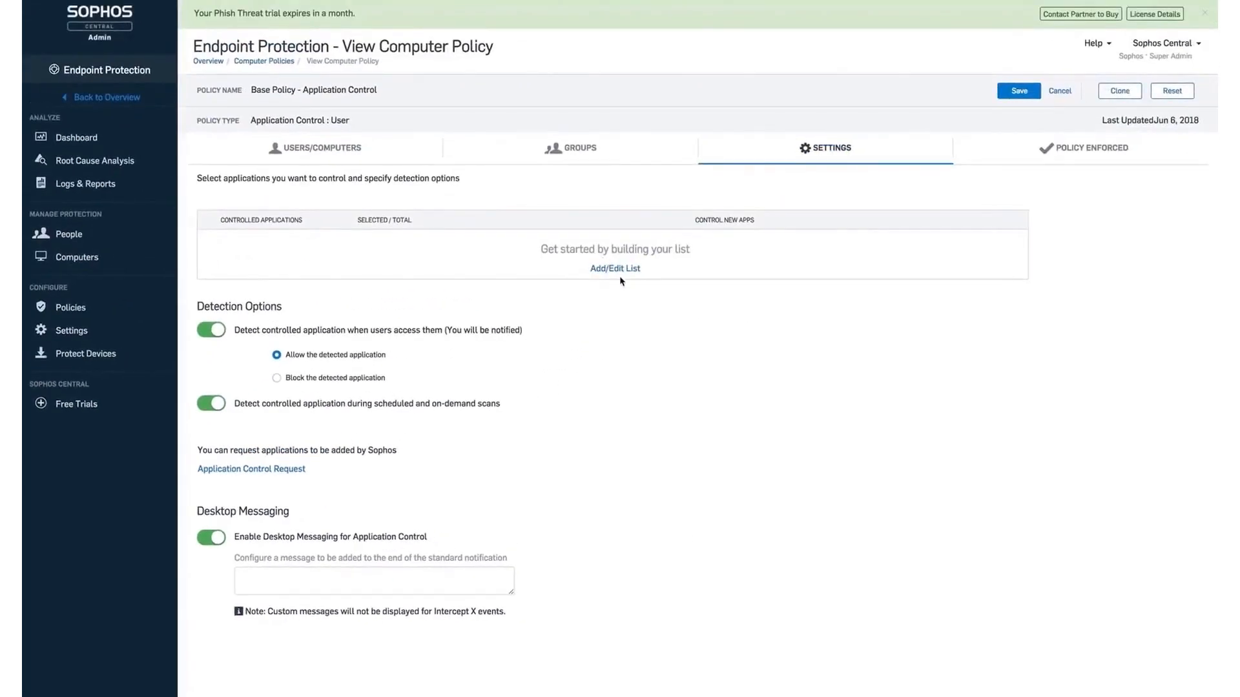
# - In the application list, mark the Adobe Acrobat and Reader document viewers as controlled
pyautogui.click(618, 271)
pyautogui.scroll(-1, 630, 417)
pyautogui.scroll(-2, 484, 426)
pyautogui.click(354, 412)
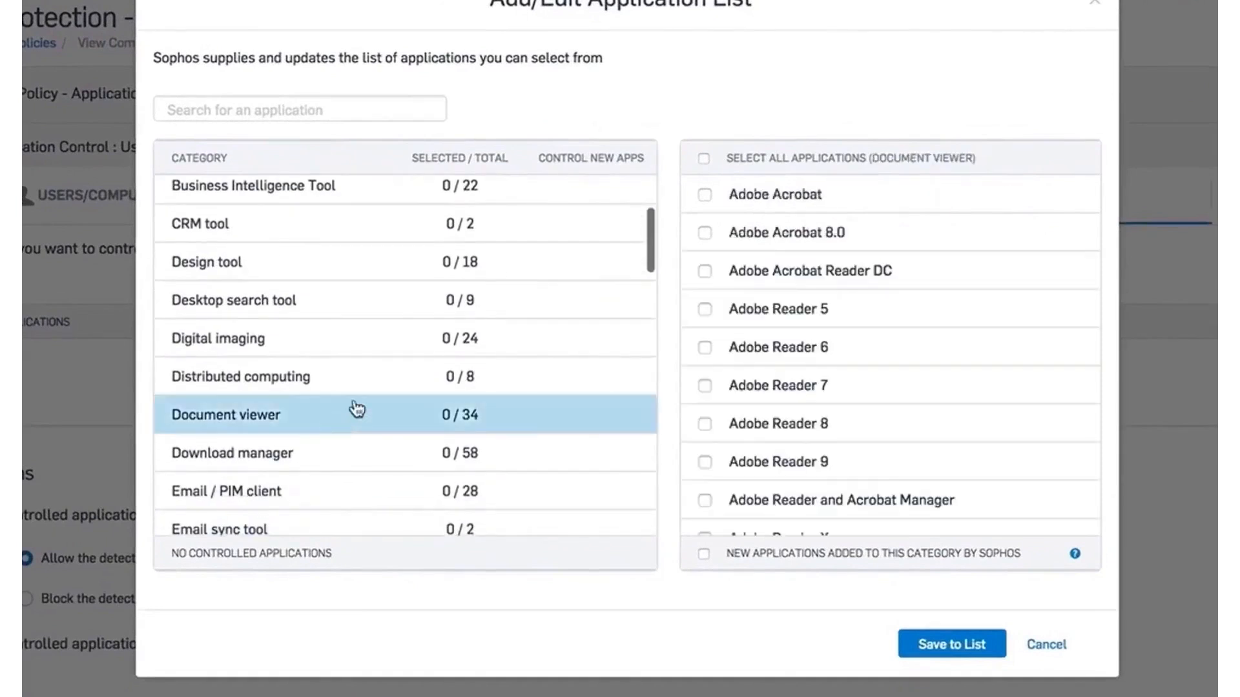
pyautogui.scroll(-2, 871, 272)
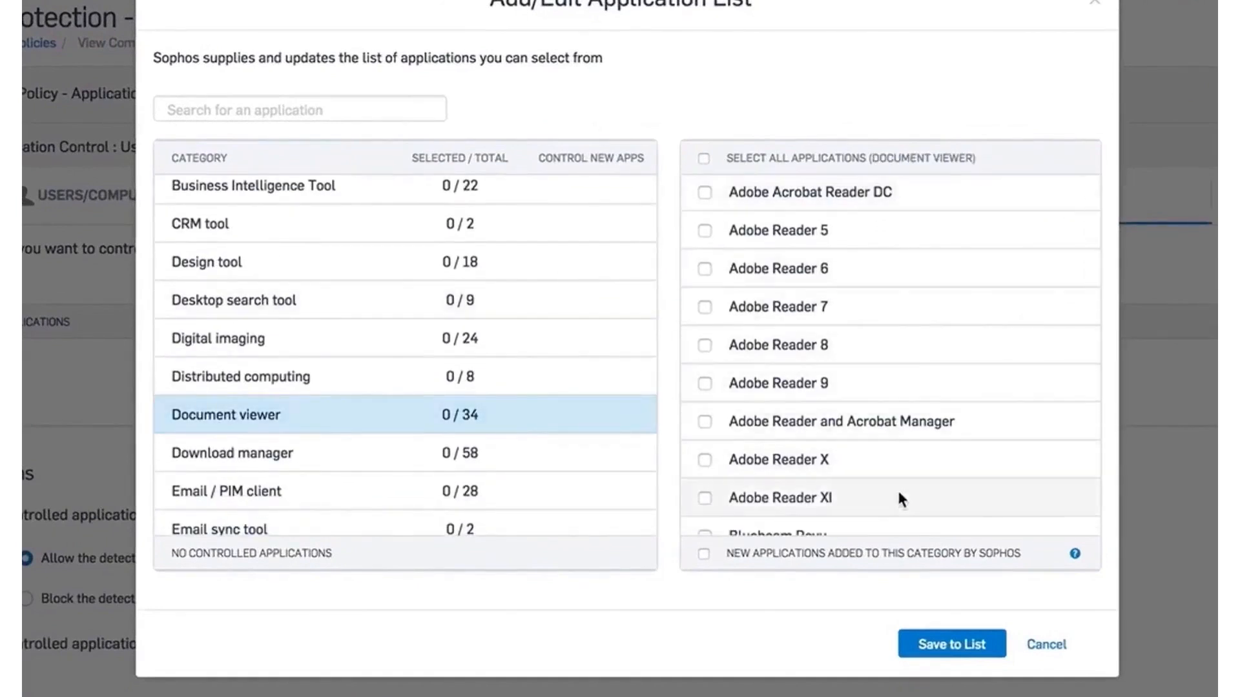
pyautogui.scroll(2, 910, 256)
pyautogui.scroll(-3, 911, 257)
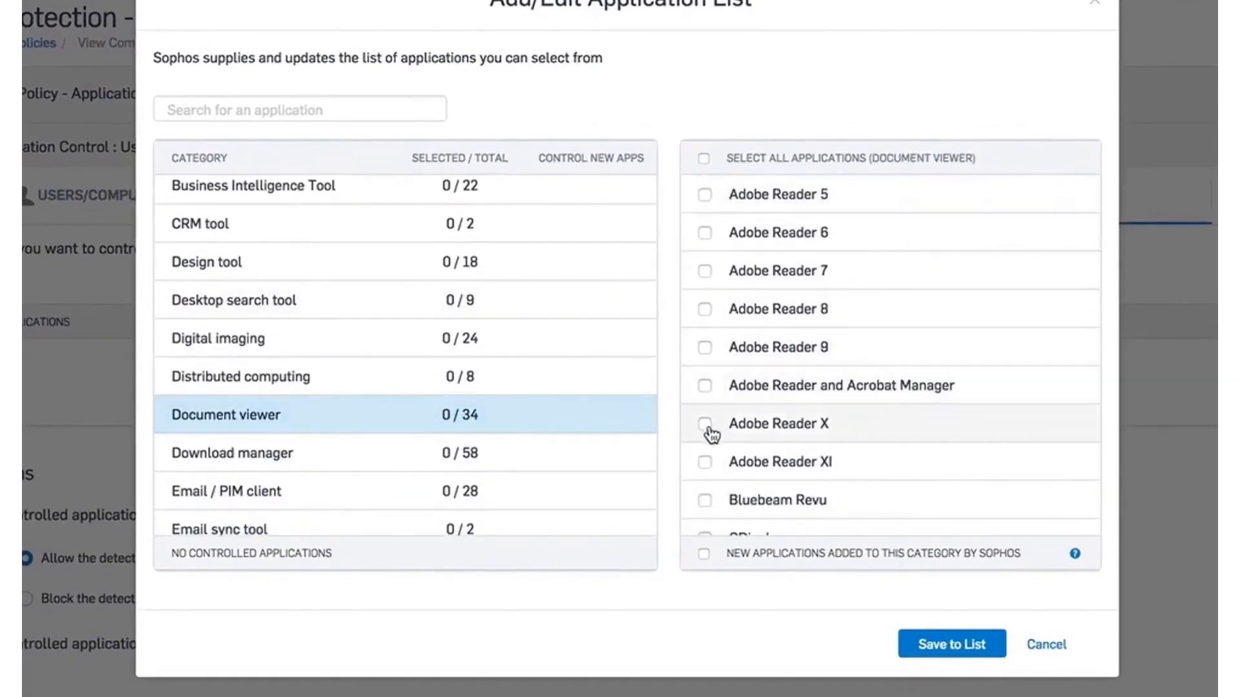
pyautogui.click(704, 424)
pyautogui.click(705, 385)
pyautogui.click(704, 347)
pyautogui.click(705, 308)
pyautogui.scroll(3, 704, 233)
pyautogui.click(705, 186)
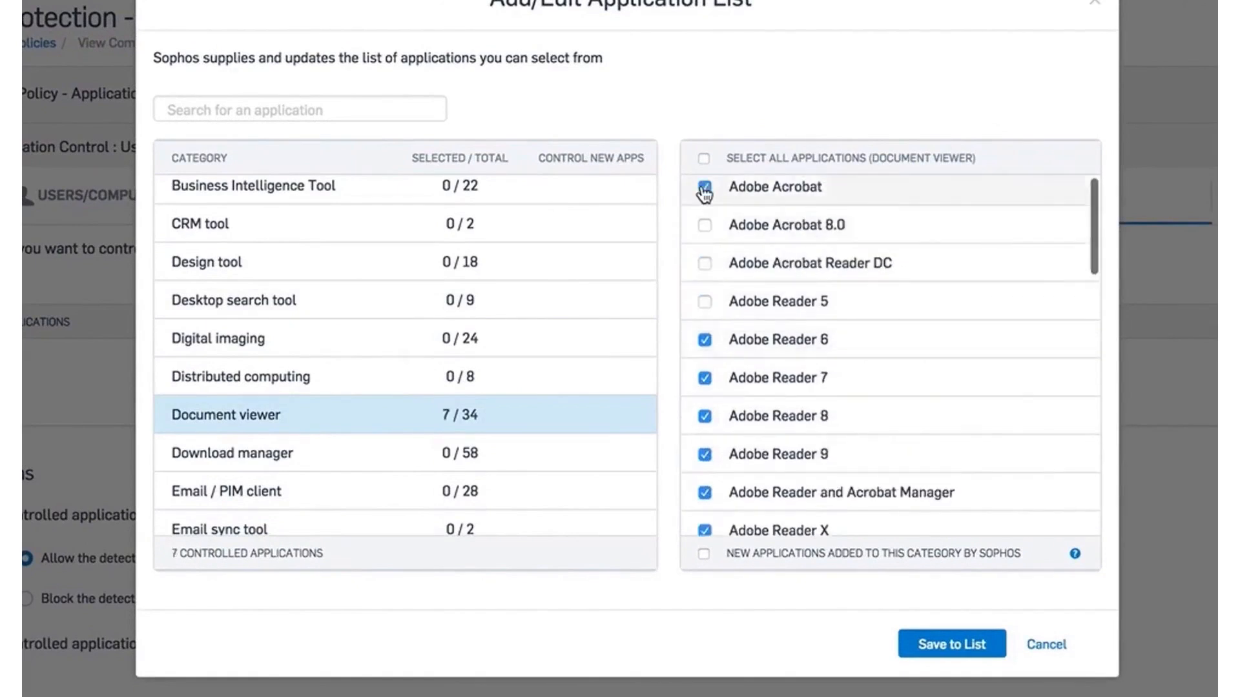
pyautogui.click(704, 225)
pyautogui.click(704, 262)
pyautogui.click(704, 302)
pyautogui.scroll(-3, 871, 310)
pyautogui.scroll(-4, 274, 441)
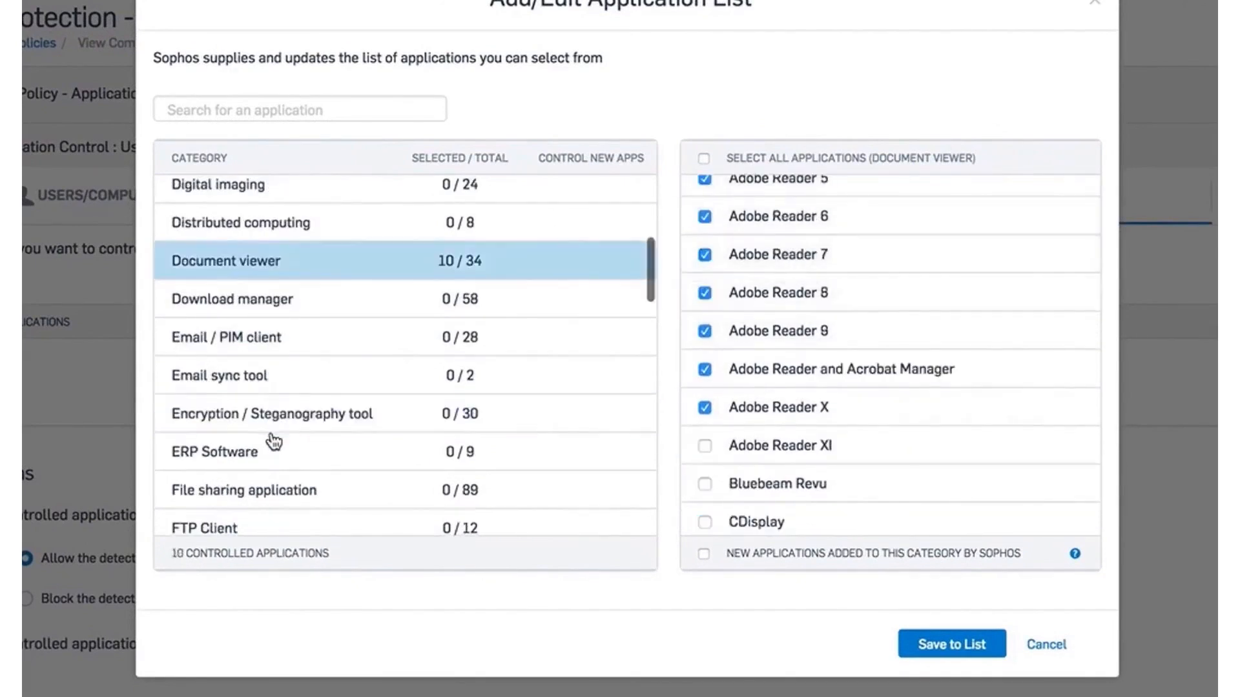
pyautogui.scroll(-2, 274, 441)
# - Control all file sharing applications including new ones, and save the list to the policy
pyautogui.click(271, 431)
pyautogui.scroll(-10, 926, 412)
pyautogui.scroll(-2, 926, 411)
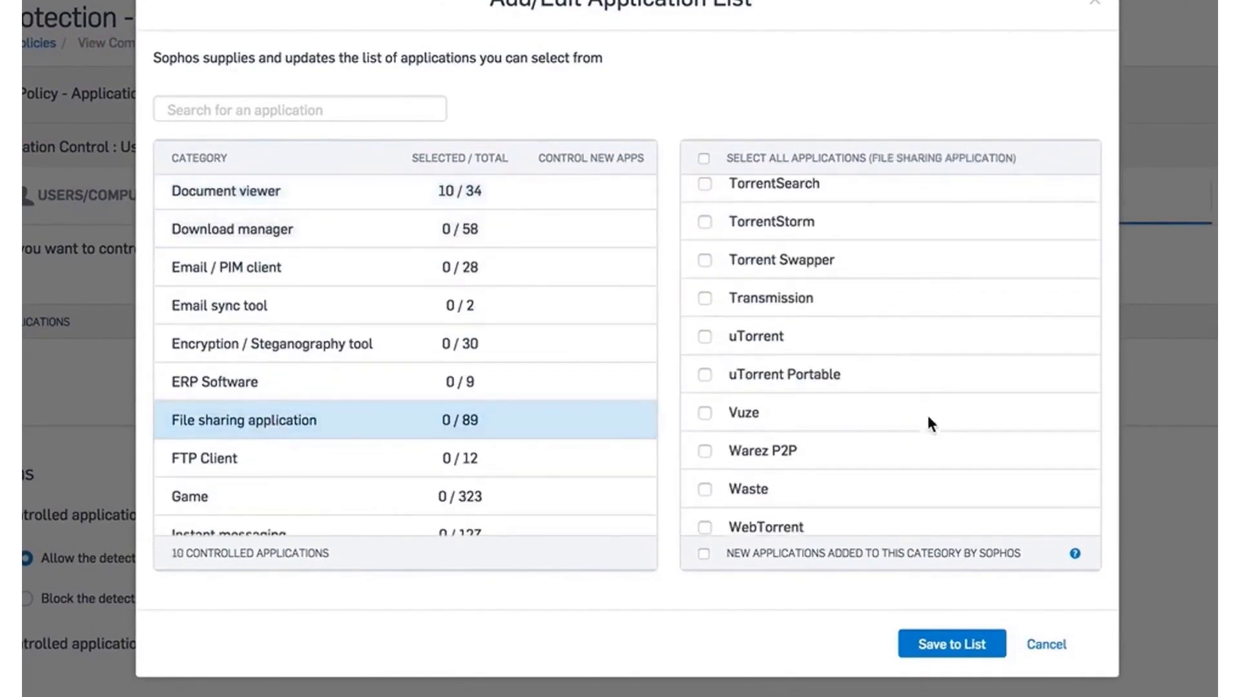
pyautogui.click(704, 159)
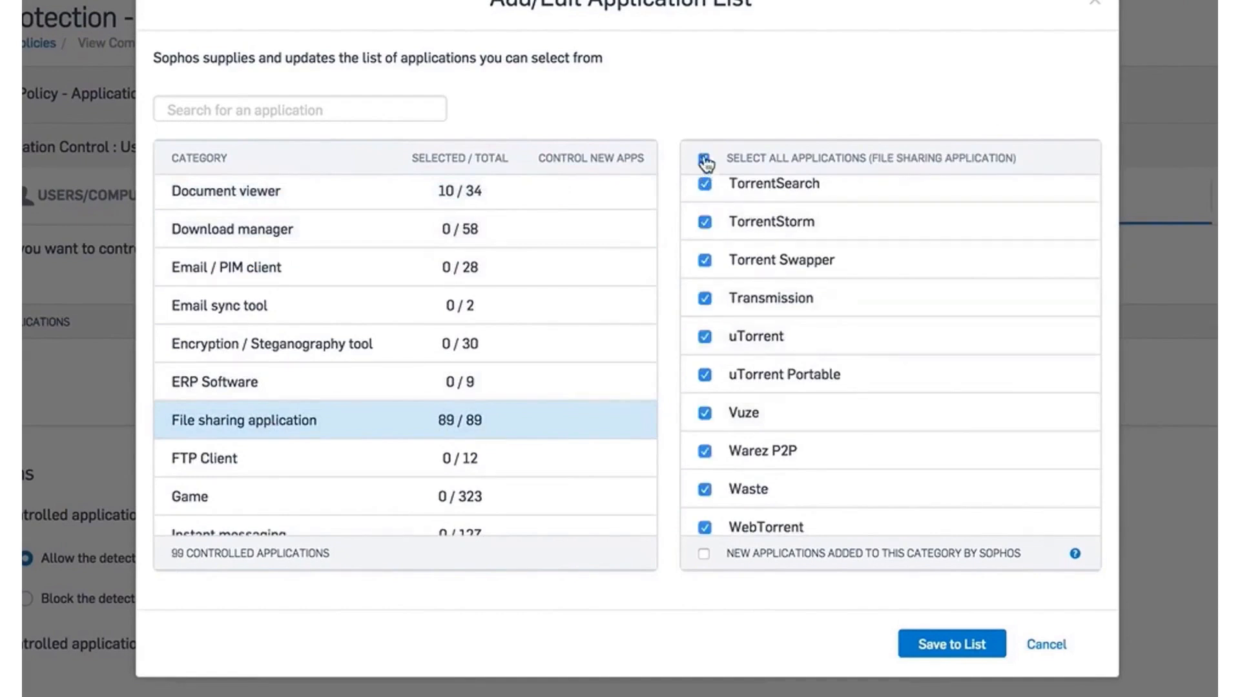
pyautogui.click(704, 556)
pyautogui.click(951, 644)
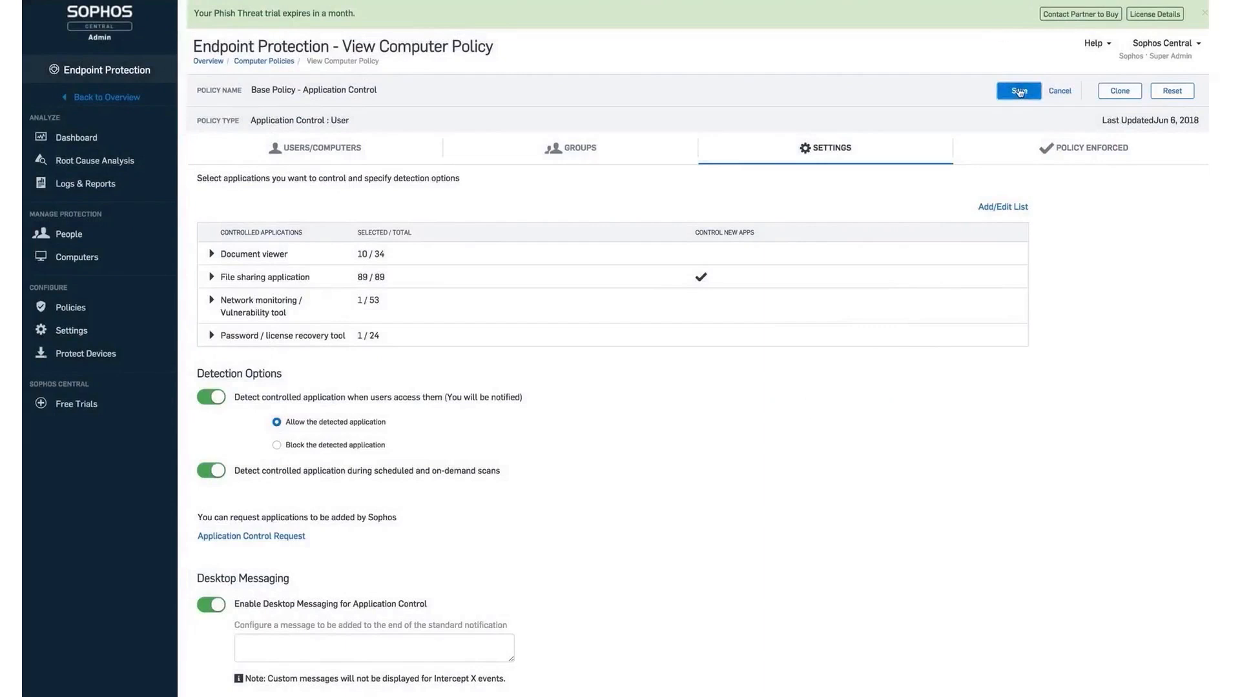
# - Save Application Control, then enable data-transfer rules with region USA in Base Policy - Data Loss Prevention
pyautogui.click(1019, 90)
pyautogui.scroll(-1, 623, 435)
pyautogui.click(353, 401)
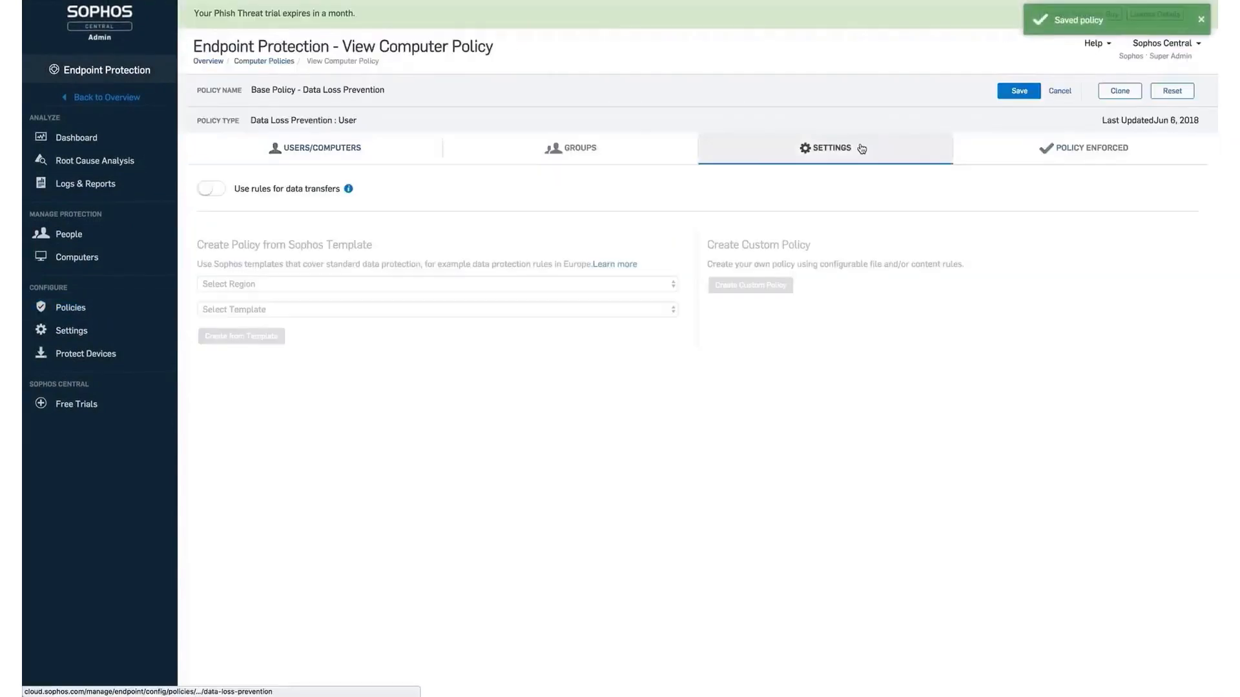
pyautogui.click(211, 190)
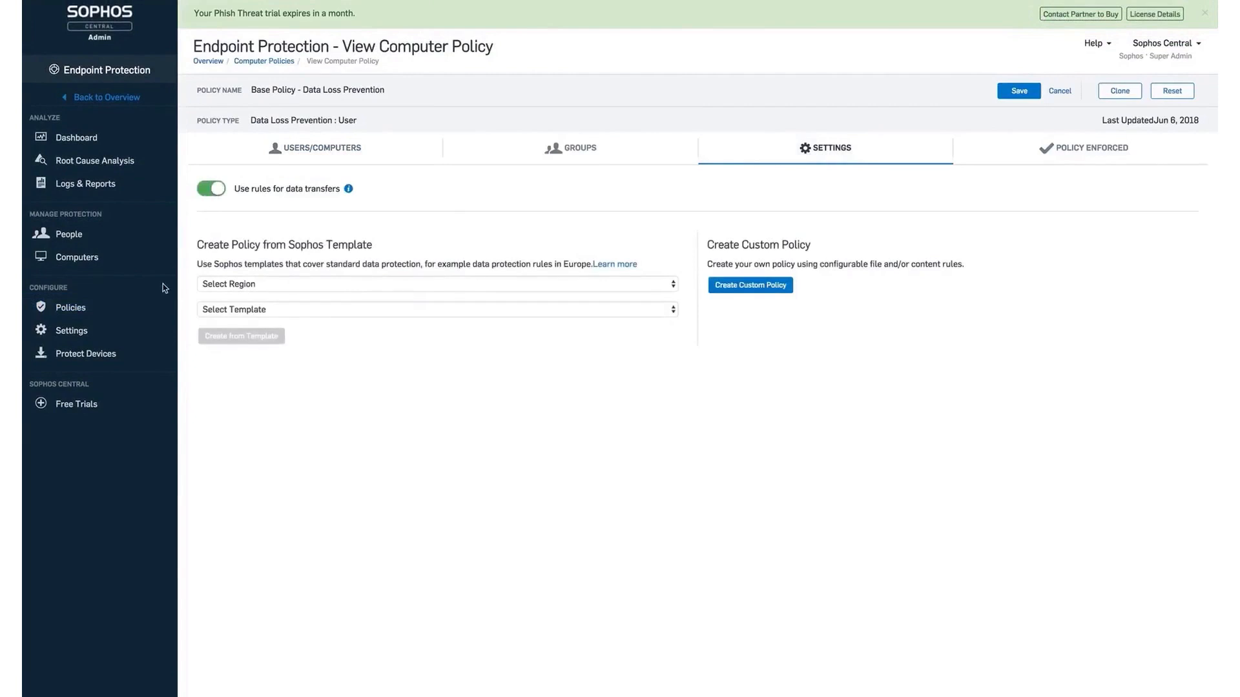
pyautogui.click(247, 284)
pyautogui.click(446, 296)
pyautogui.click(416, 310)
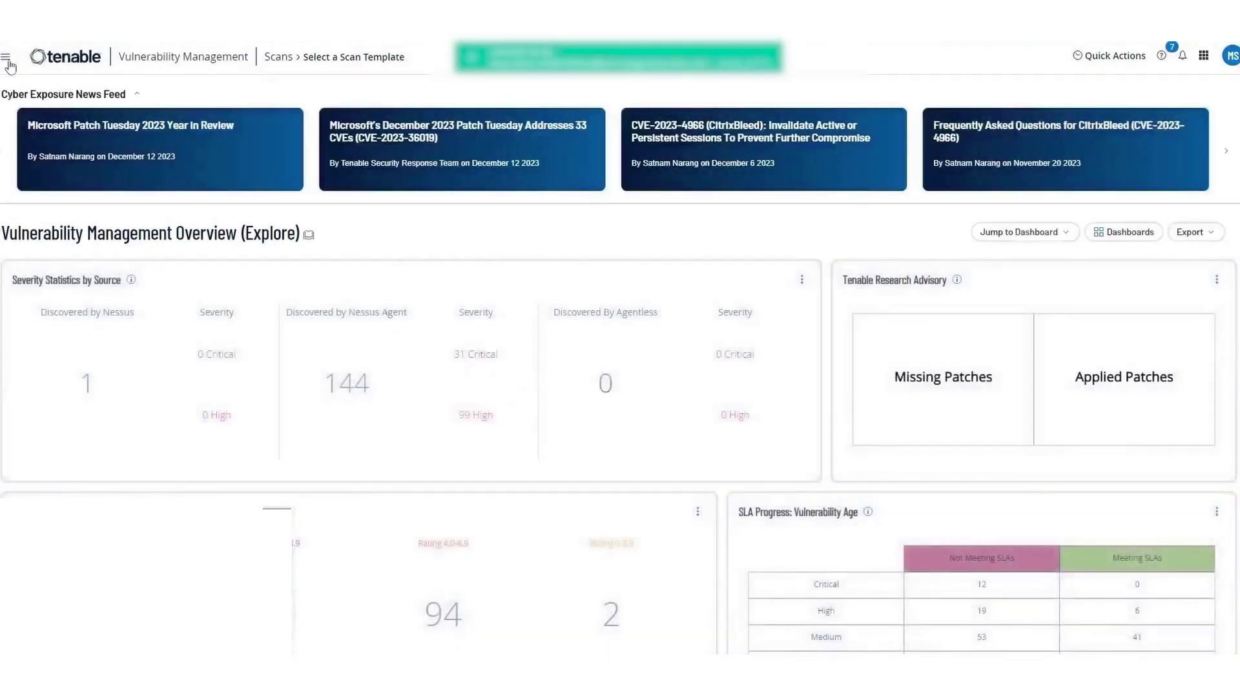
# - From the main navigation, reach the Nessus Agent scan templates
pyautogui.click(9, 62)
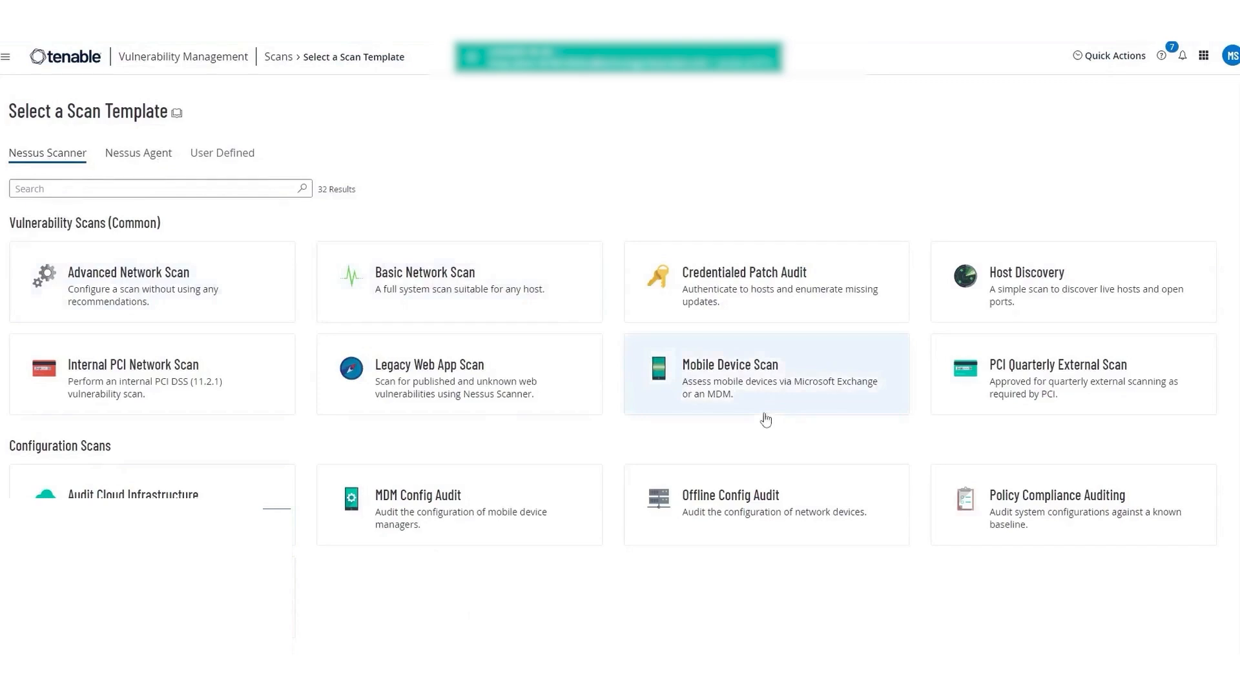
pyautogui.click(160, 155)
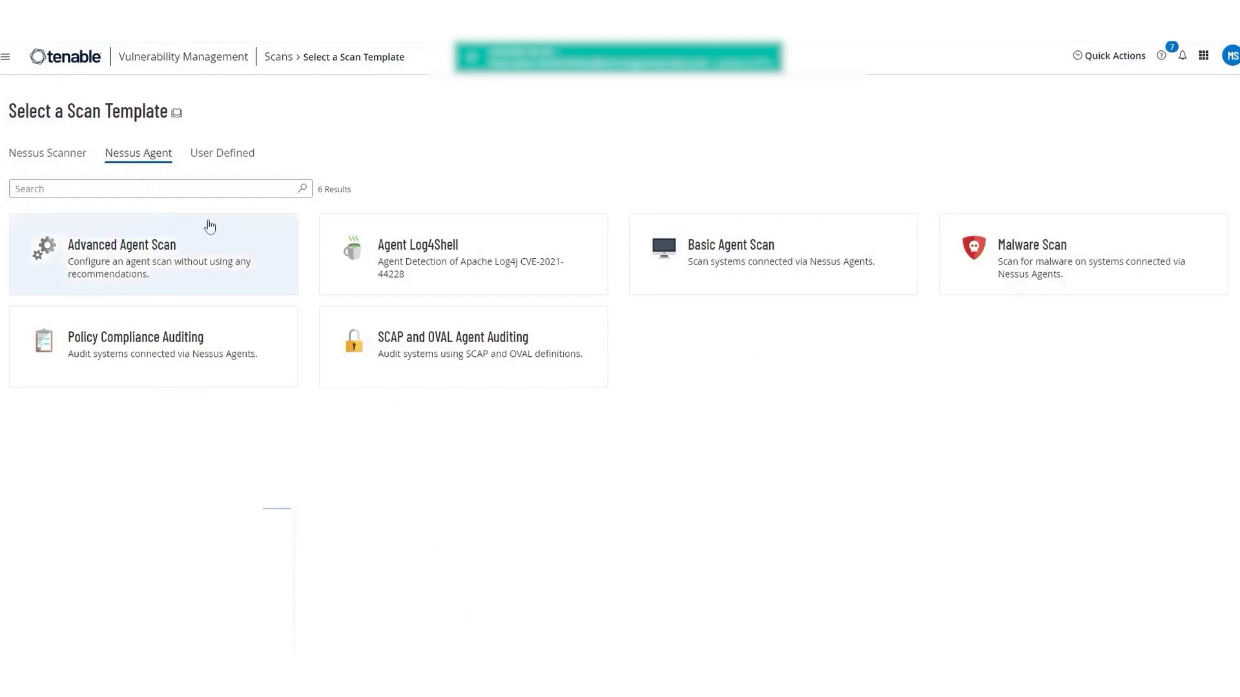
# - Start a Basic Agent Scan with name, description and the Technology Interpreters agent group
pyautogui.click(755, 260)
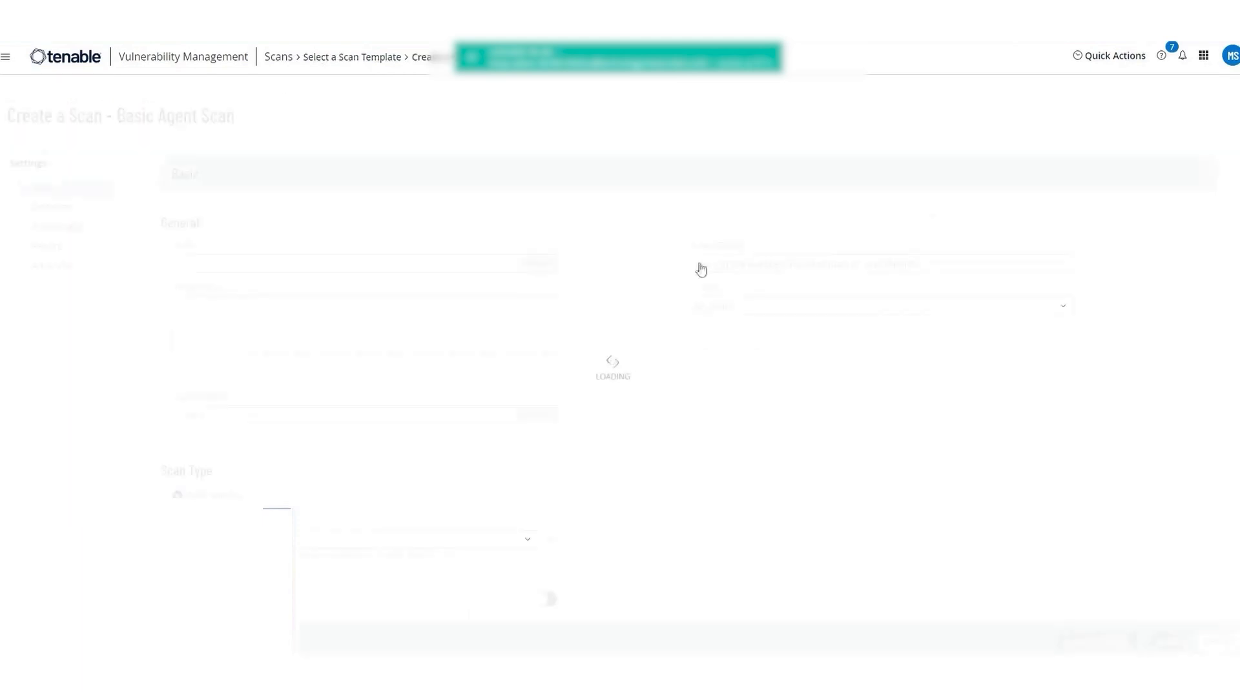
pyautogui.click(270, 262)
pyautogui.write('ic Agent Scan')
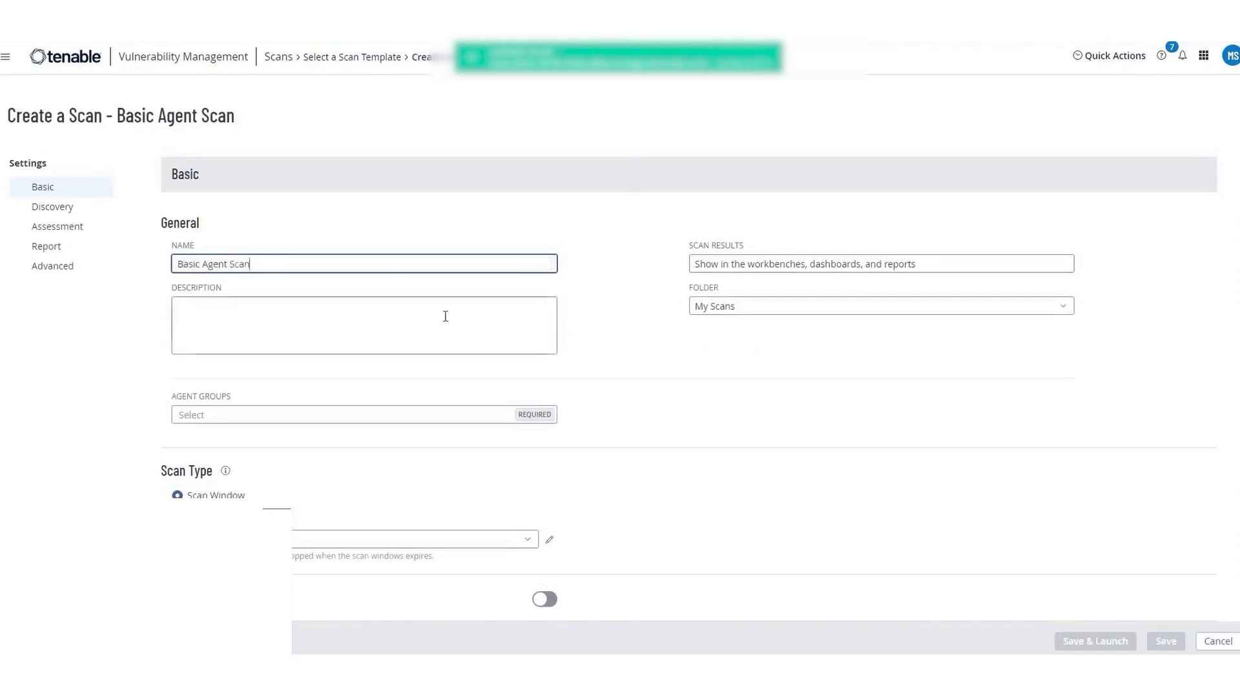
pyautogui.click(410, 312)
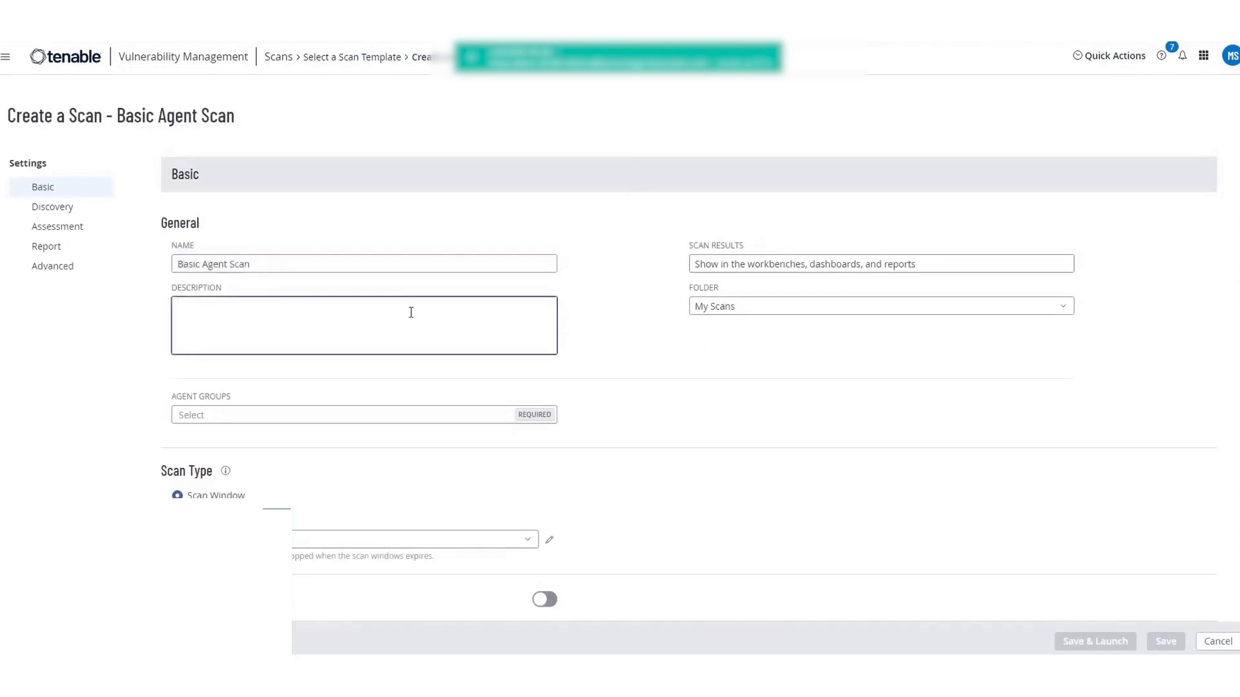
pyautogui.write('Comment')
pyautogui.scroll(-1, 216, 304)
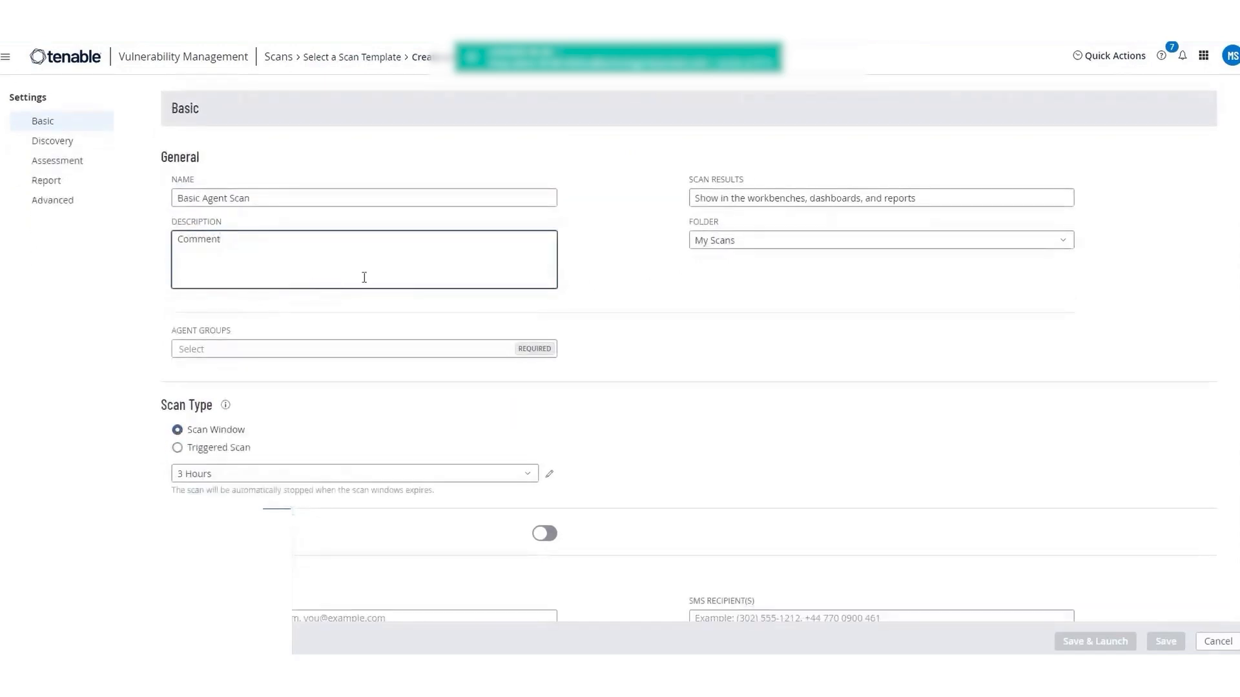
pyautogui.click(345, 352)
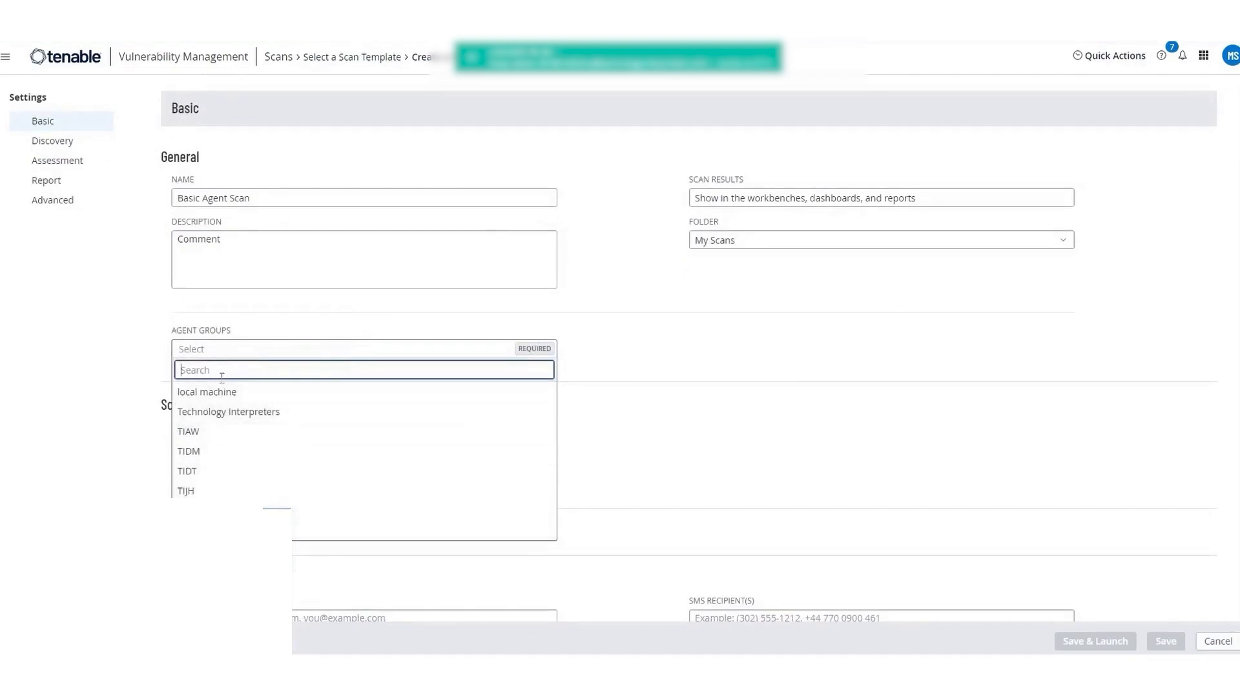
pyautogui.click(258, 412)
pyautogui.click(673, 344)
pyautogui.scroll(-1, 215, 373)
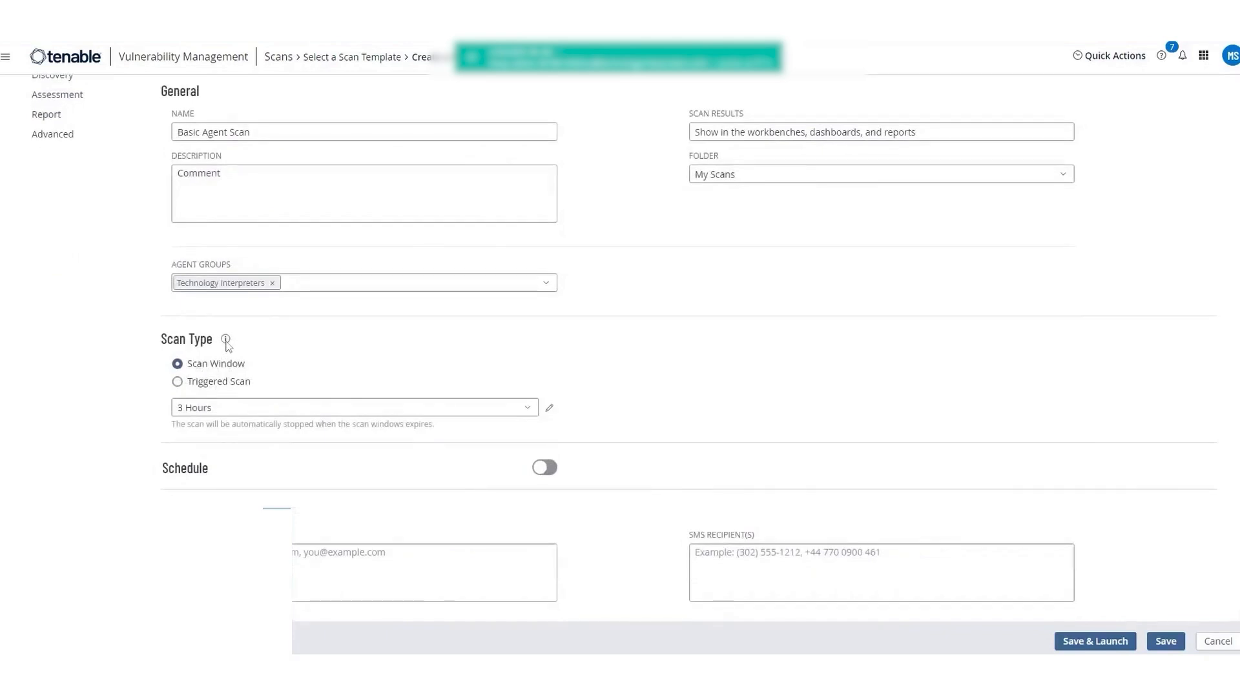
pyautogui.scroll(-3, 226, 344)
# - Schedule the scan to repeat every day starting at 10:00
pyautogui.click(546, 269)
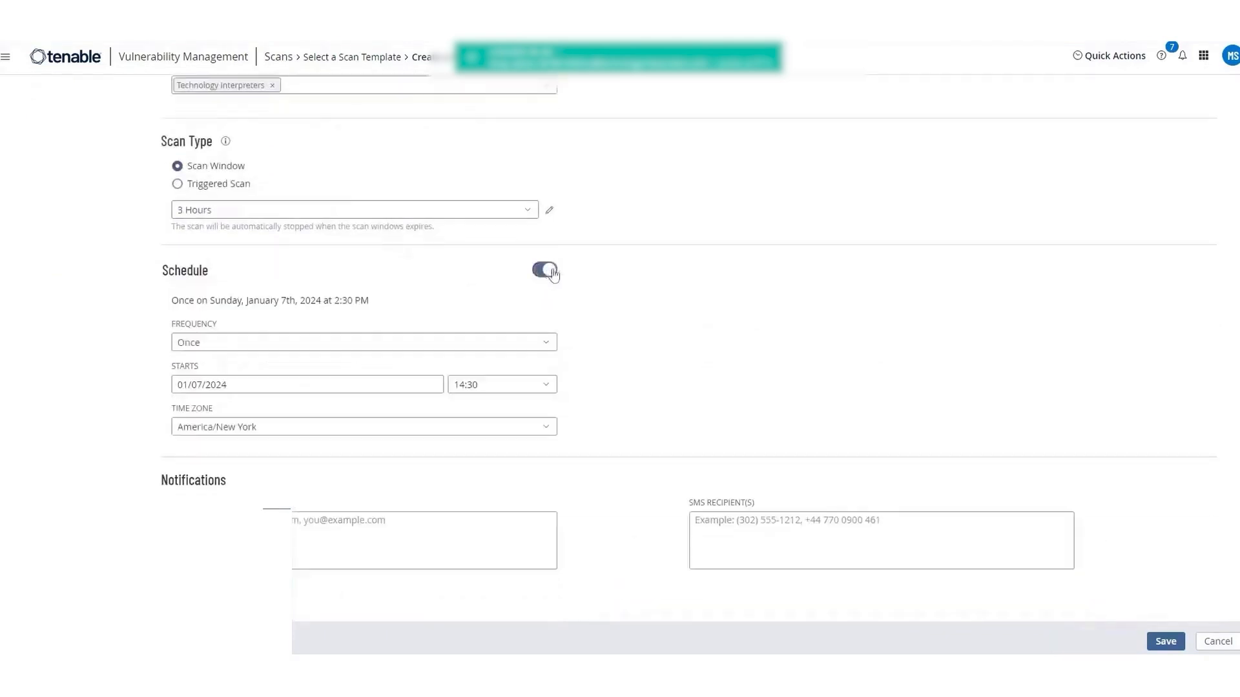
pyautogui.scroll(-1, 401, 421)
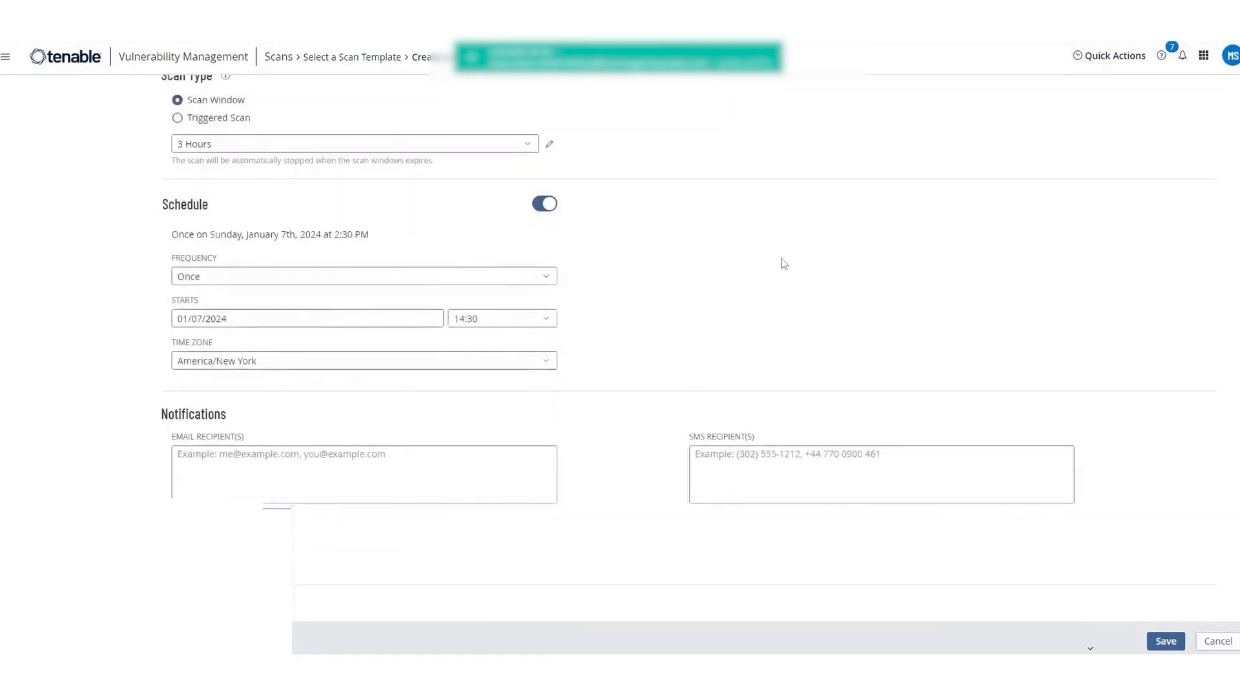
pyautogui.click(235, 277)
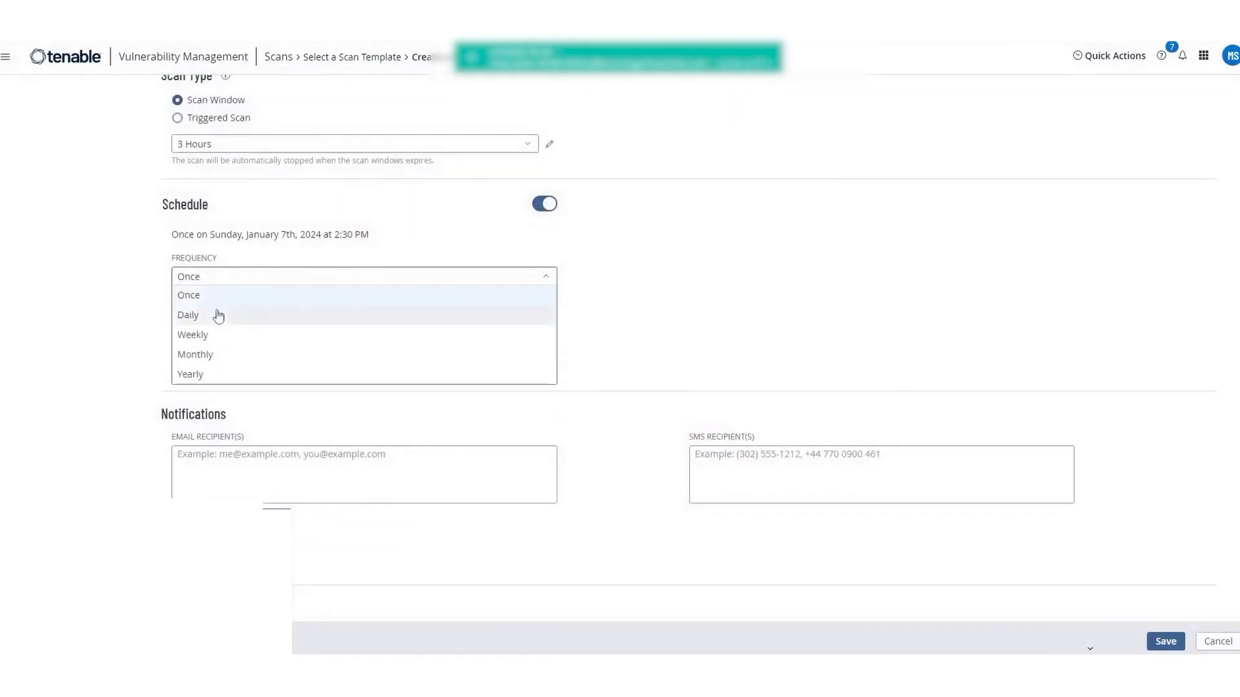
pyautogui.click(219, 313)
pyautogui.click(495, 281)
pyautogui.click(510, 242)
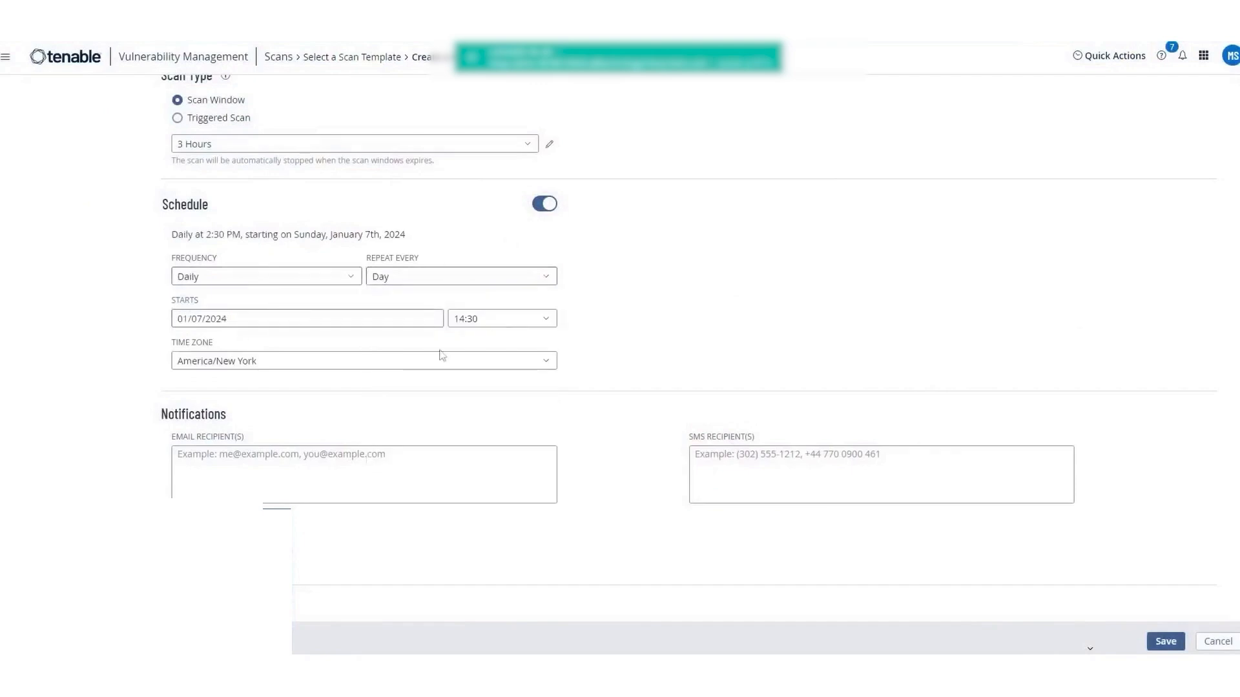
pyautogui.click(491, 322)
pyautogui.scroll(-3, 490, 387)
pyautogui.scroll(-3, 492, 431)
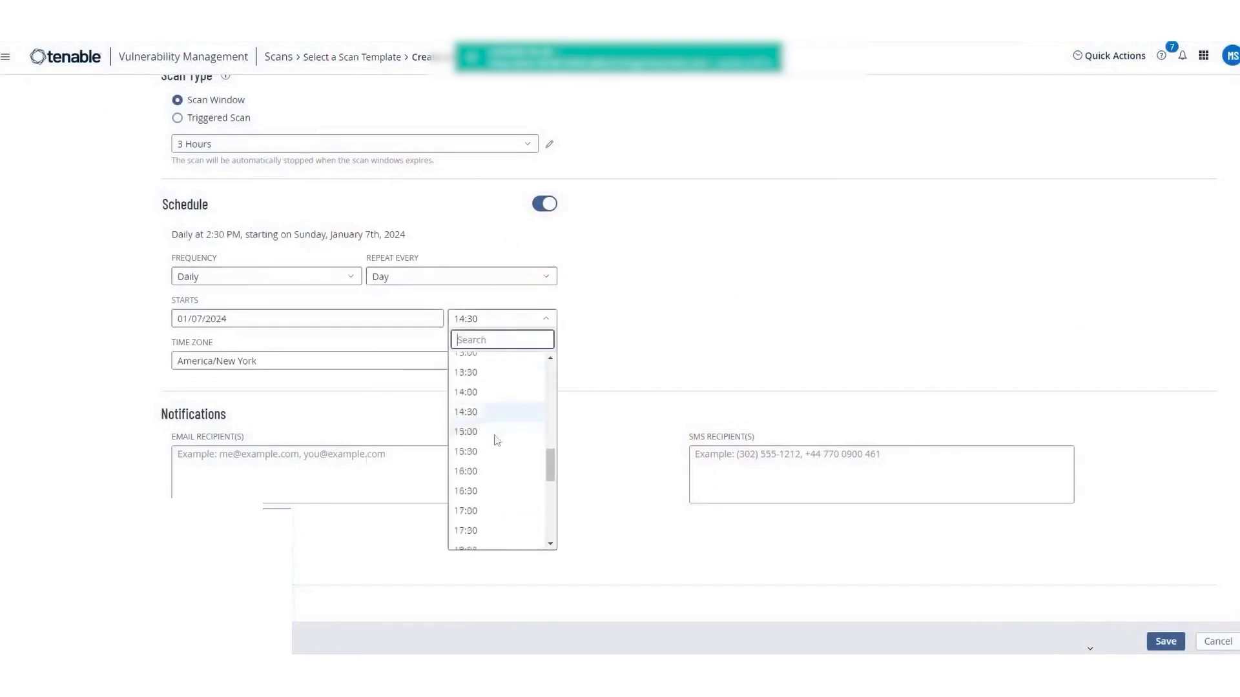
pyautogui.scroll(3, 494, 437)
pyautogui.click(479, 369)
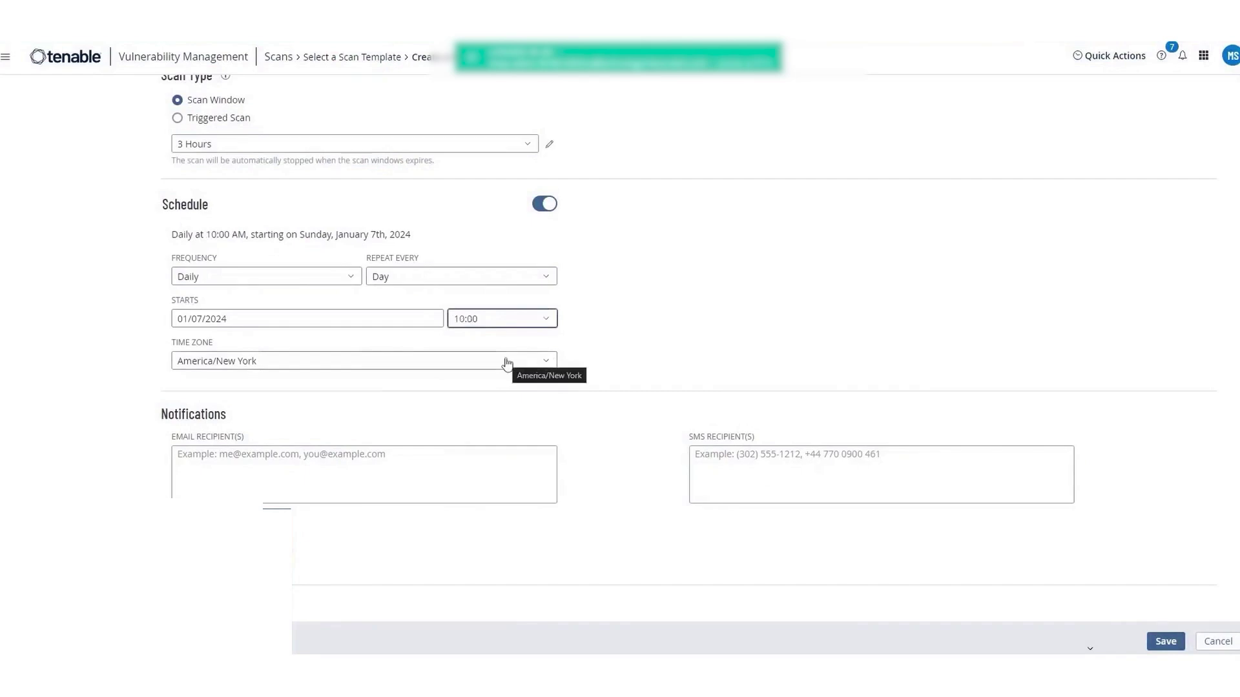
pyautogui.scroll(-2, 504, 364)
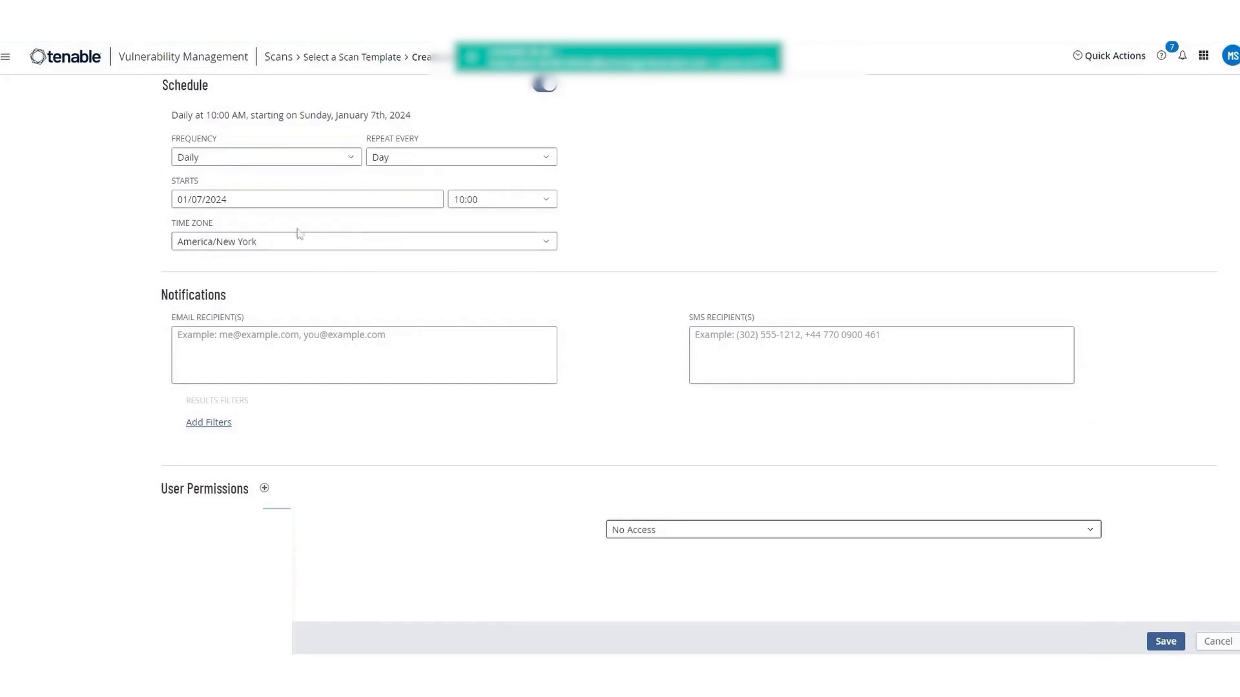
# - Visit the notification recipients field and set User Permissions to Can Edit
pyautogui.click(388, 335)
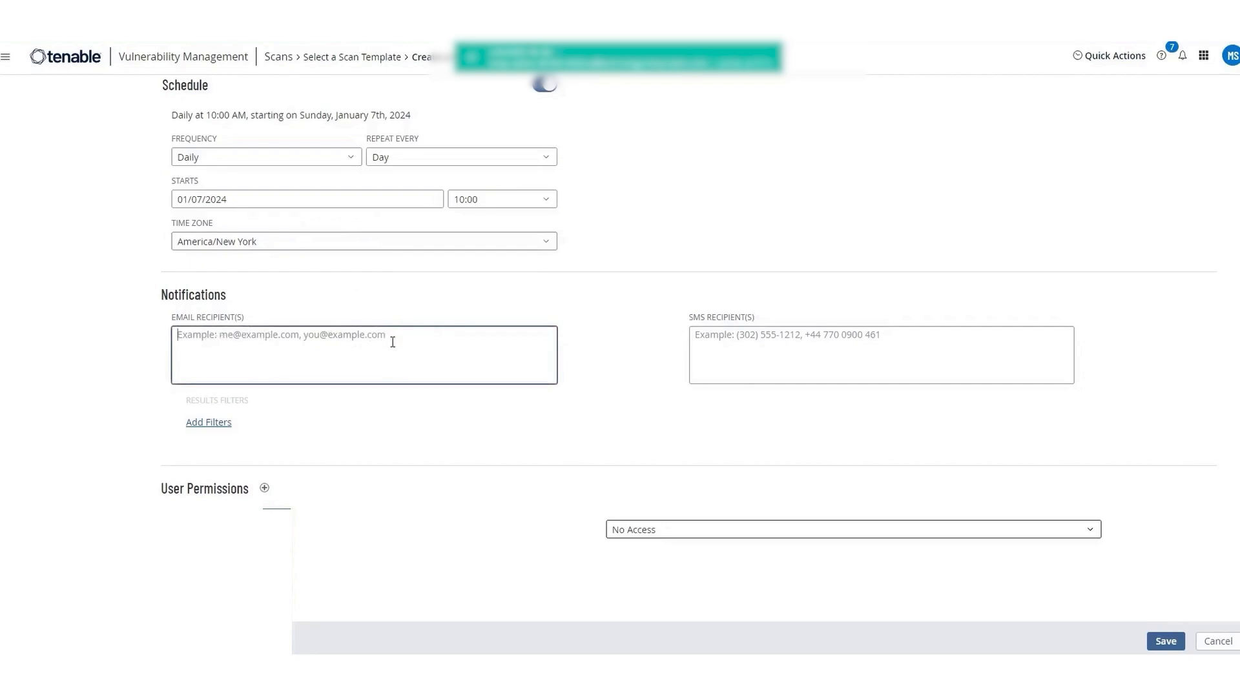
pyautogui.click(529, 526)
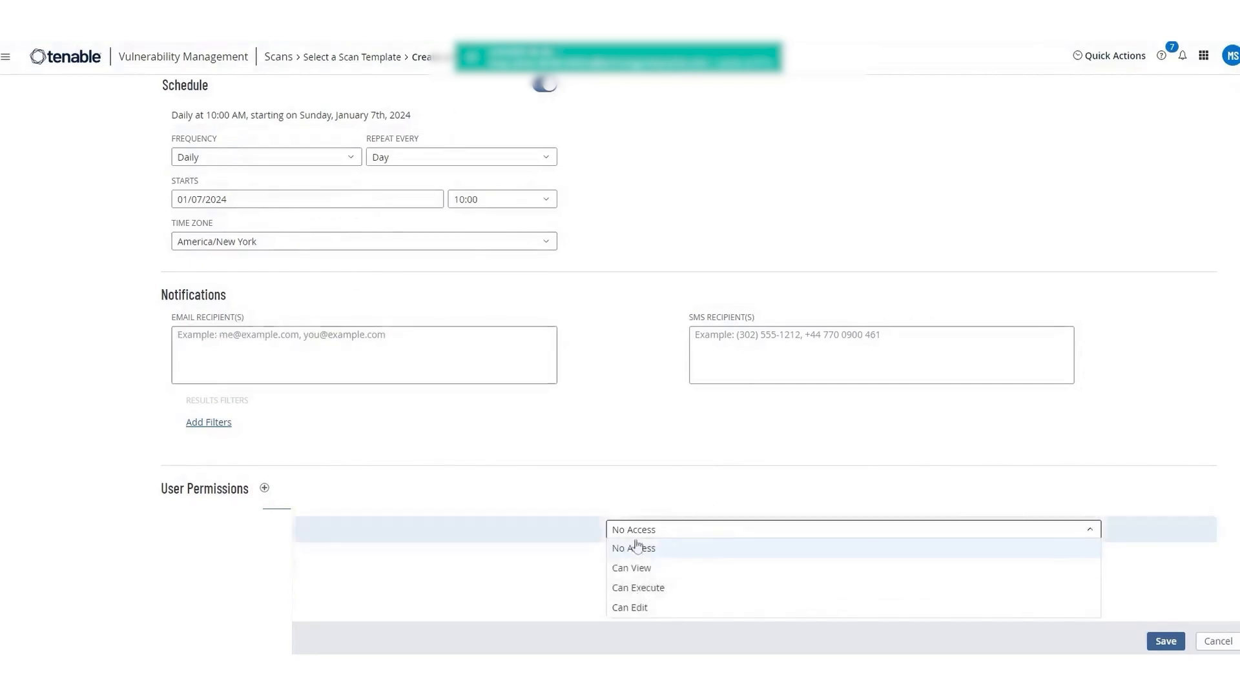
pyautogui.click(652, 608)
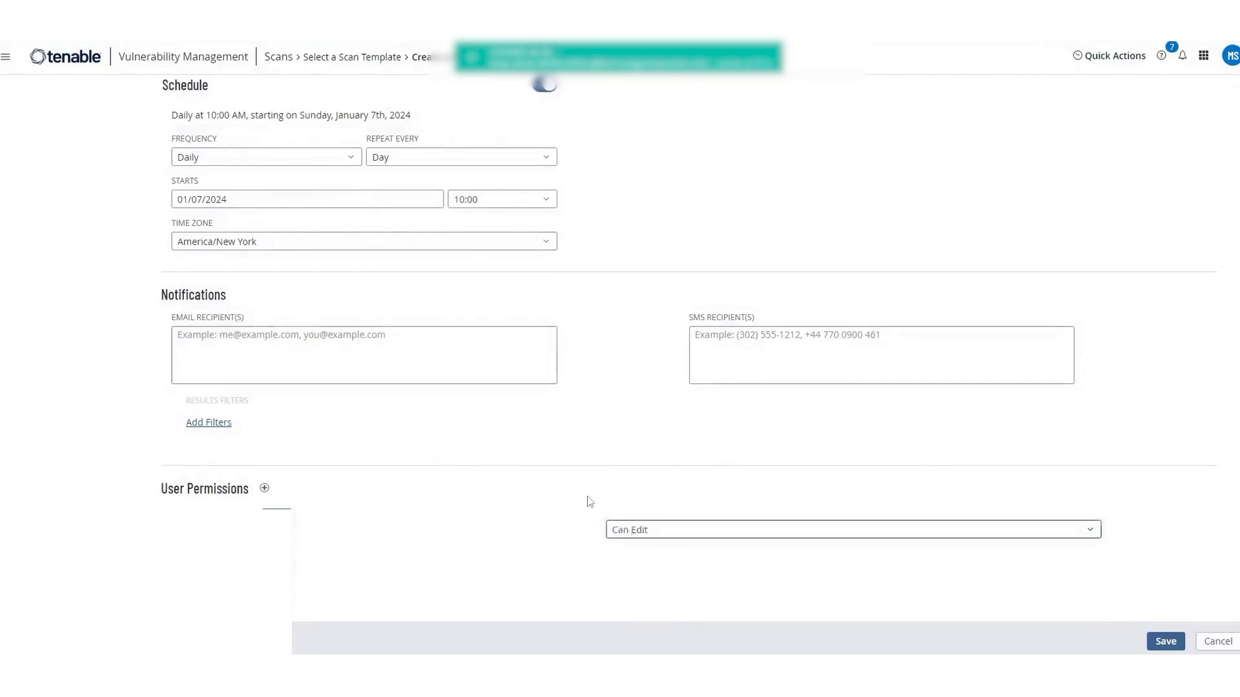
pyautogui.click(613, 530)
pyautogui.click(668, 471)
pyautogui.scroll(10, 471, 424)
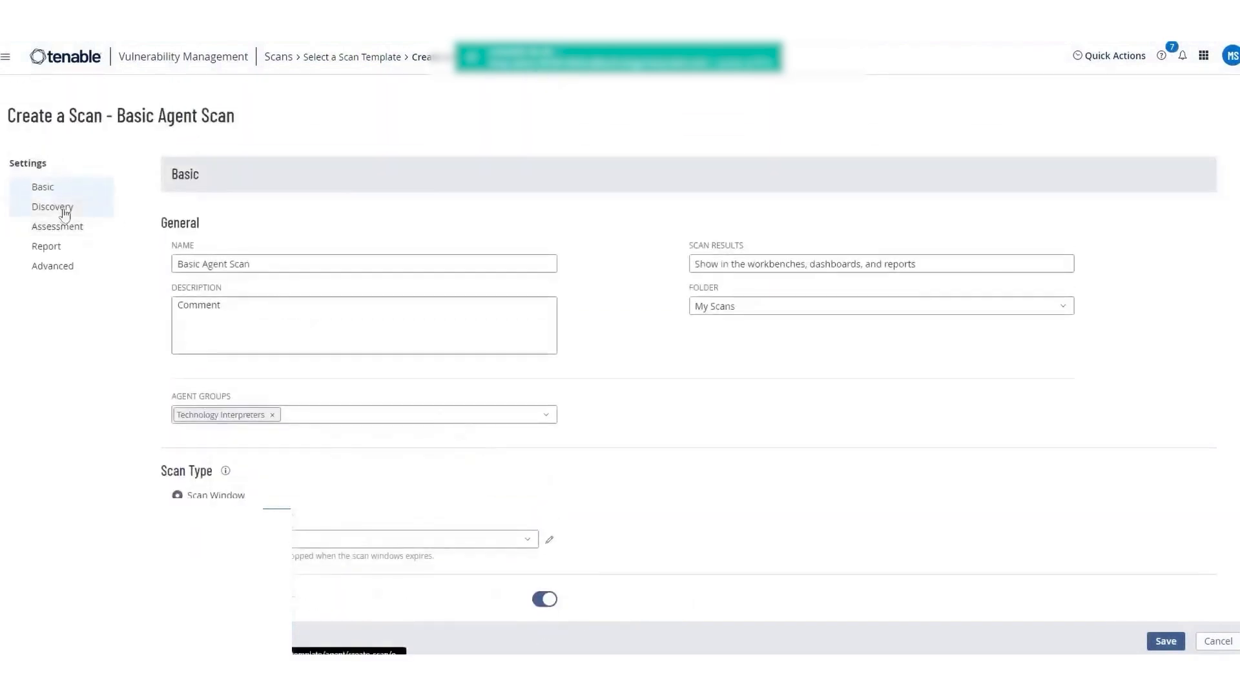
# - Review the Discovery port scanning settings, including the WMI and SSH netstat enumerators
pyautogui.click(68, 207)
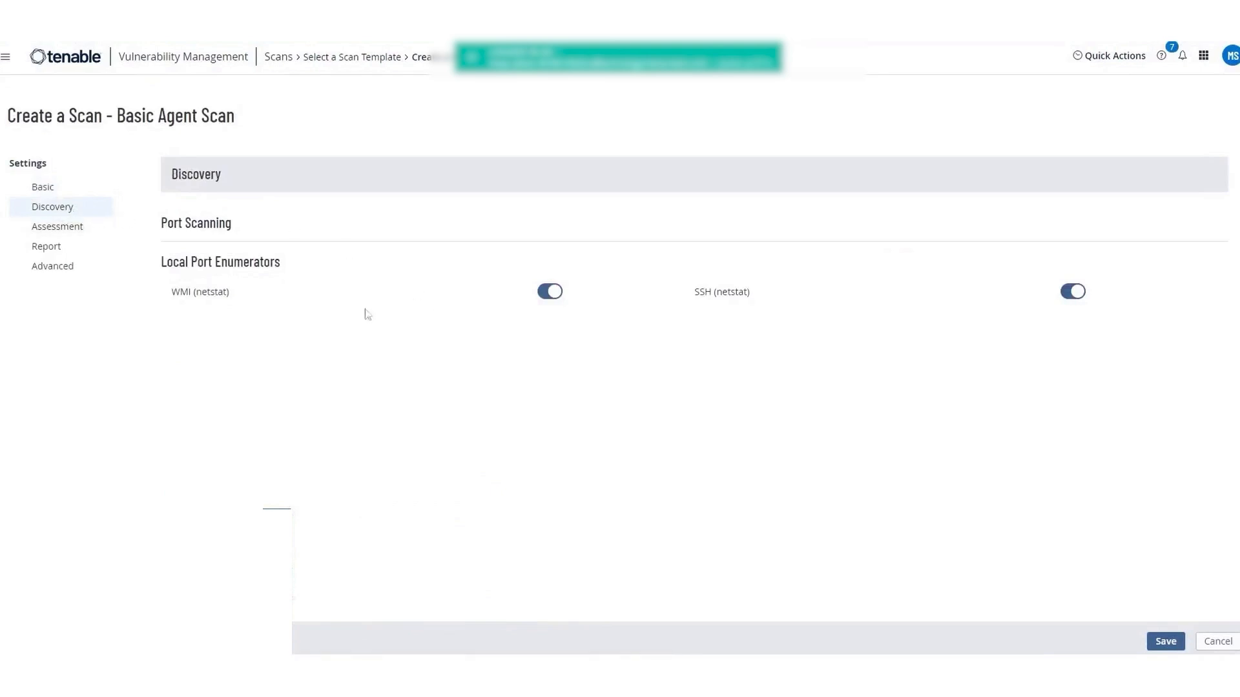
pyautogui.moveTo(173, 263); pyautogui.dragTo(339, 280)
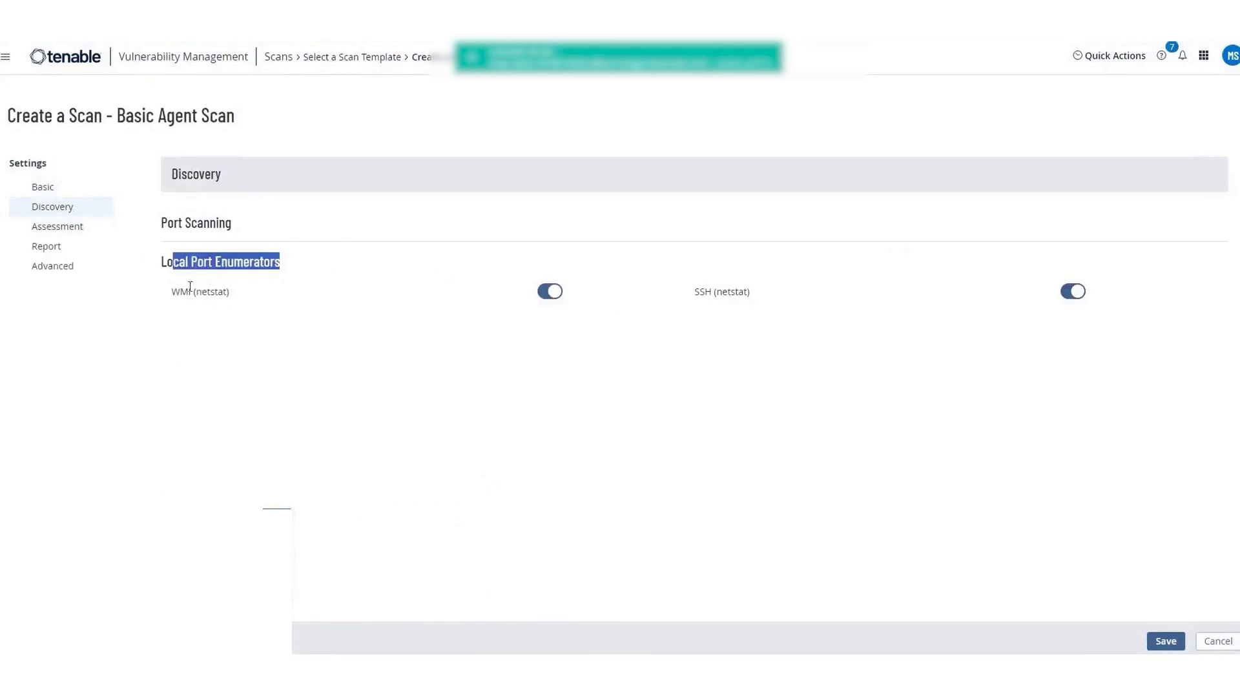
pyautogui.moveTo(190, 288); pyautogui.dragTo(243, 283)
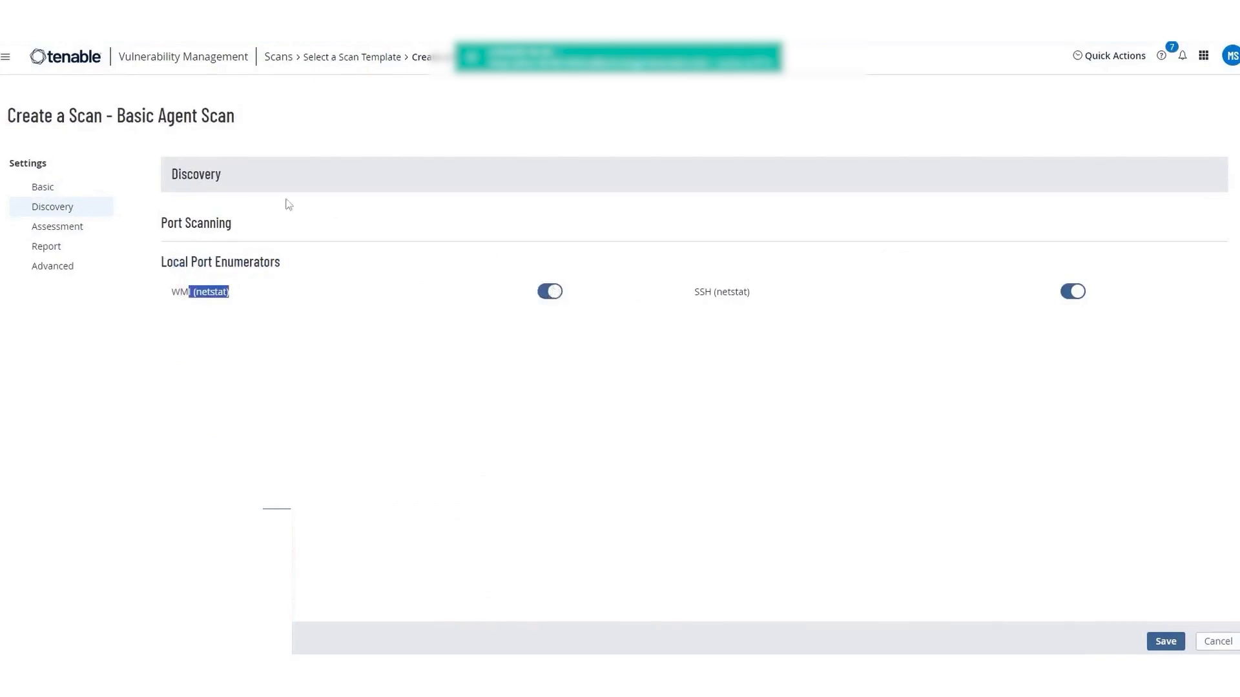
pyautogui.moveTo(166, 219); pyautogui.dragTo(260, 232)
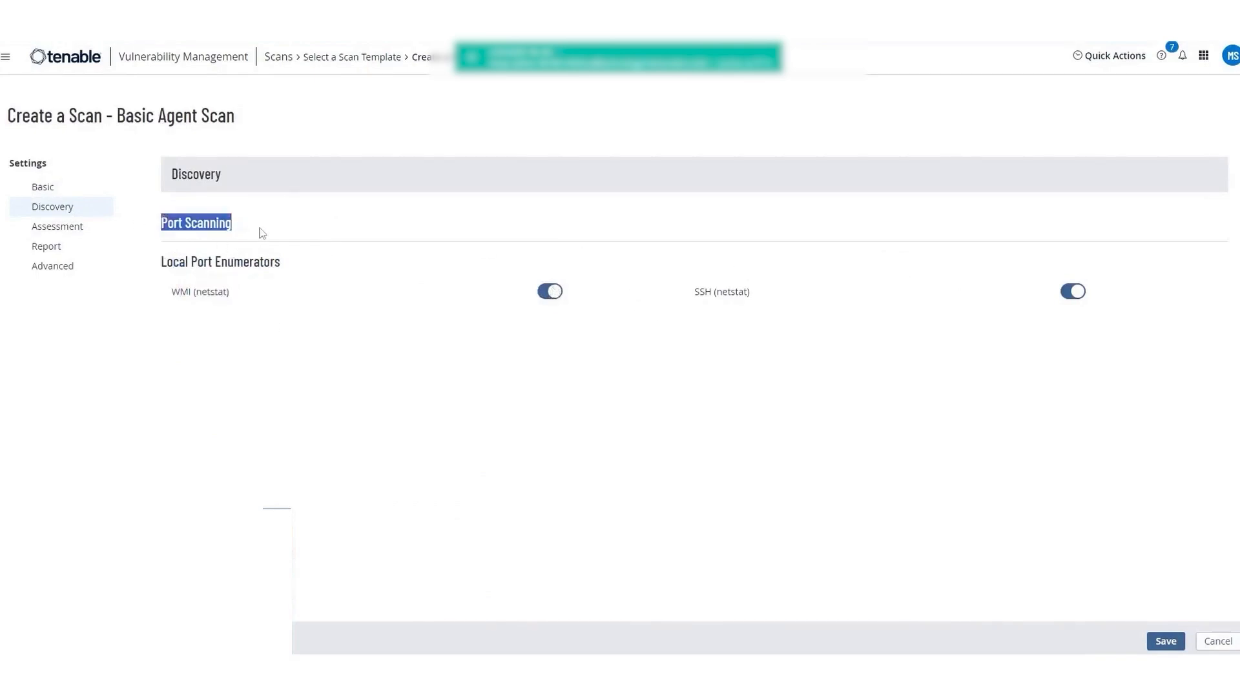
pyautogui.click(207, 228)
pyautogui.moveTo(183, 297); pyautogui.dragTo(260, 300)
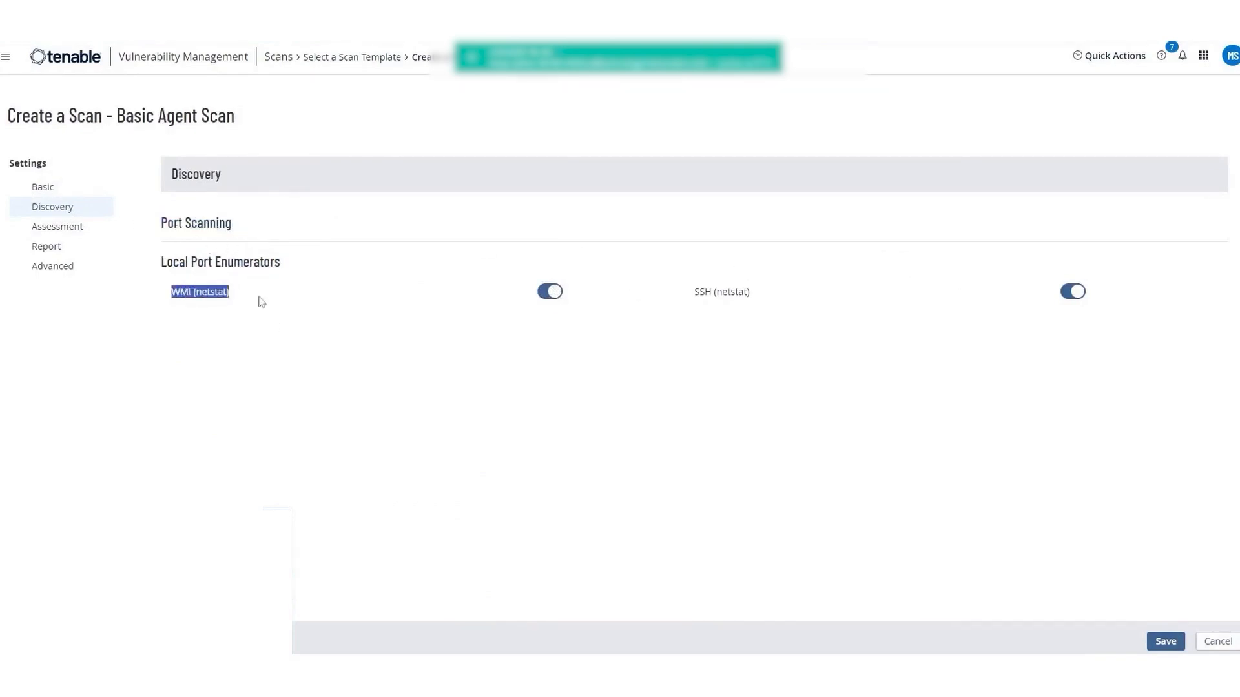
pyautogui.moveTo(692, 304); pyautogui.dragTo(1022, 303)
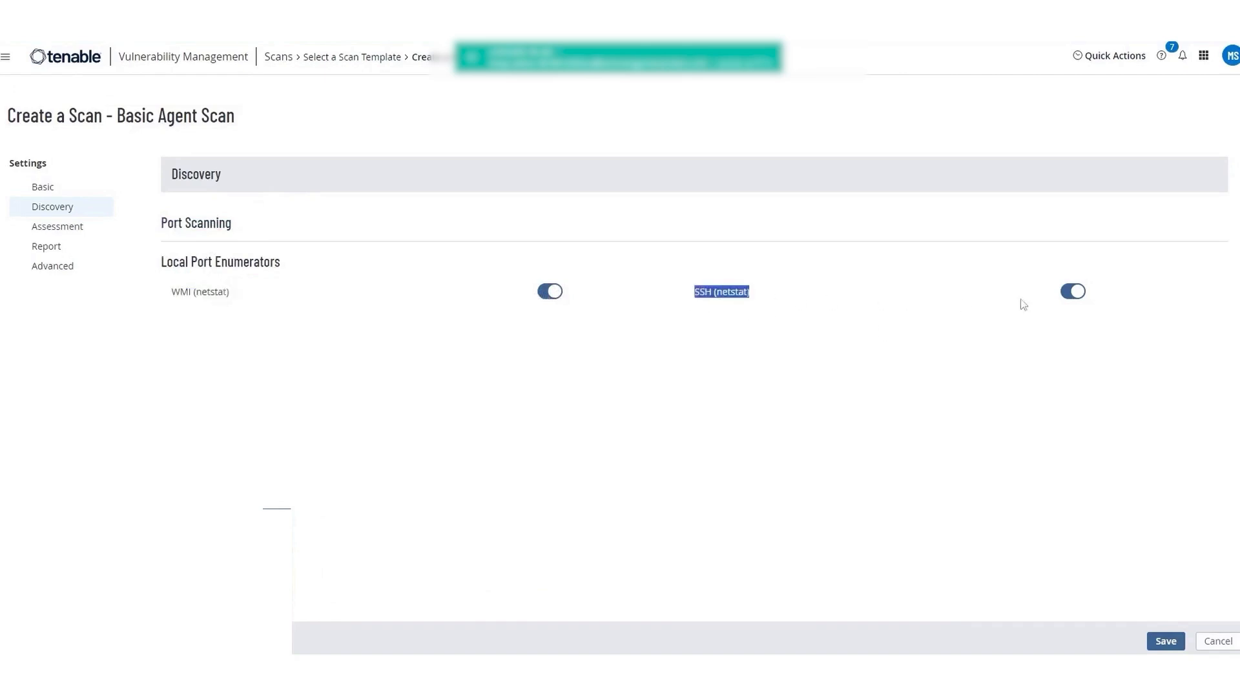
# - Change the scan's Assessment mode from Default to Custom
pyautogui.click(1022, 303)
pyautogui.click(55, 230)
pyautogui.click(226, 235)
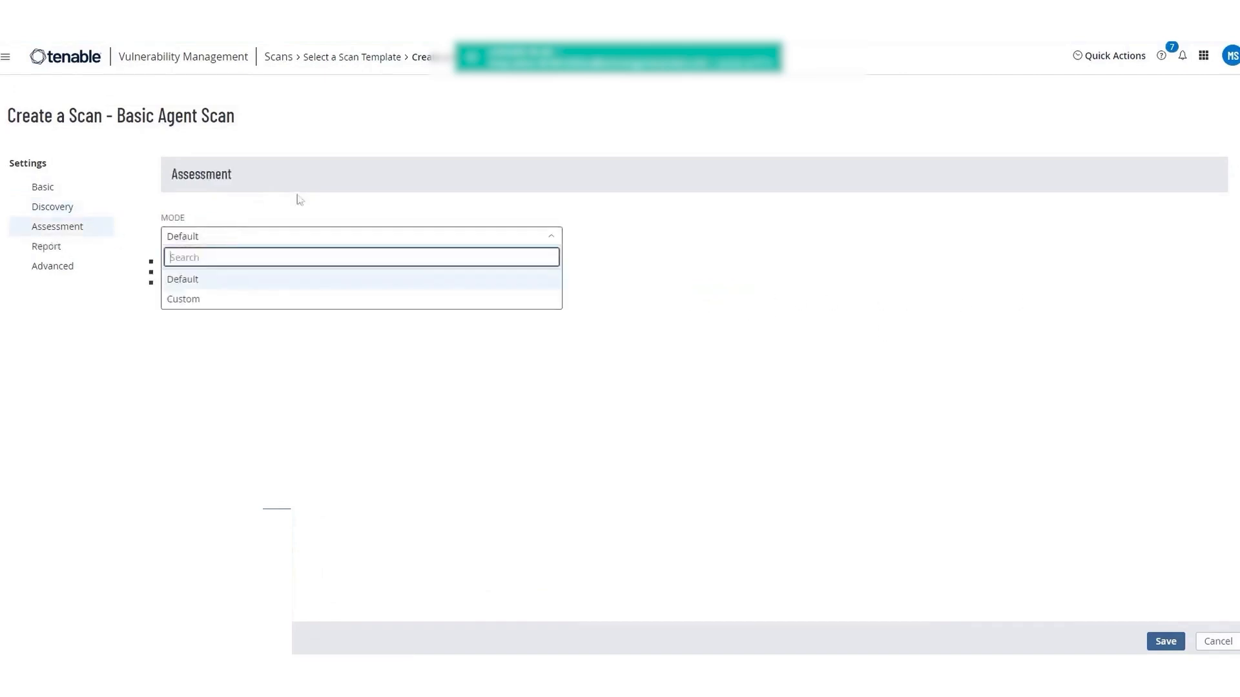
pyautogui.click(282, 233)
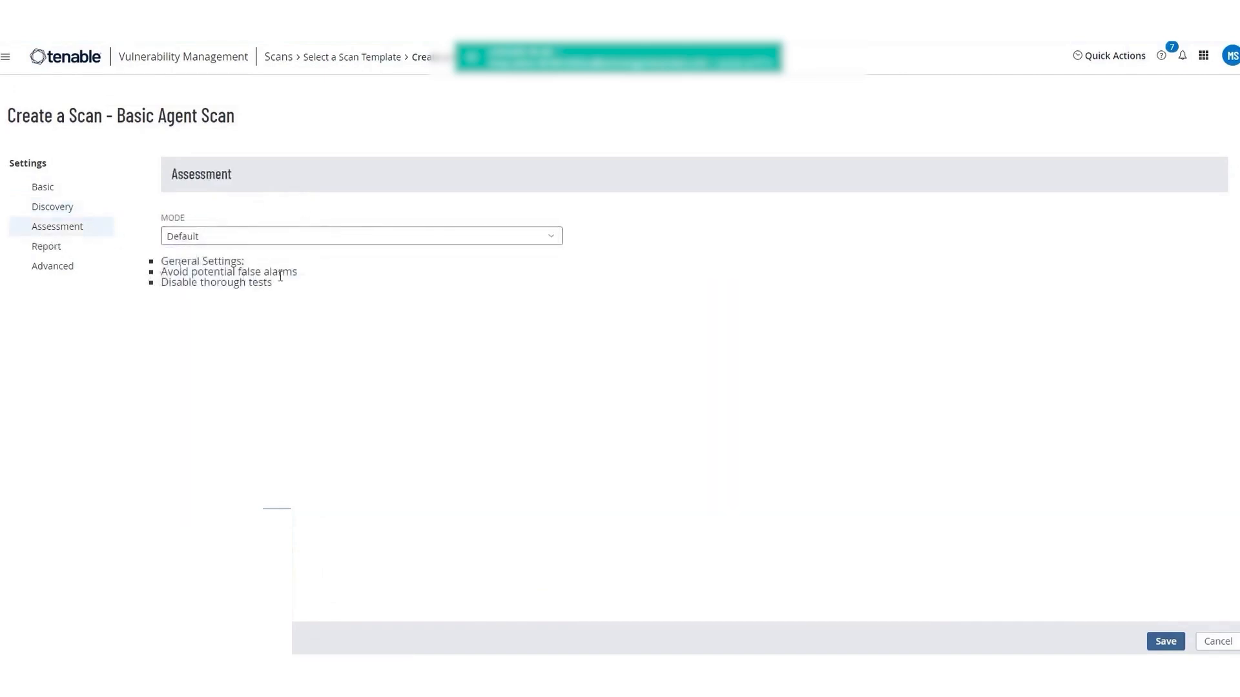
pyautogui.click(248, 238)
pyautogui.click(241, 296)
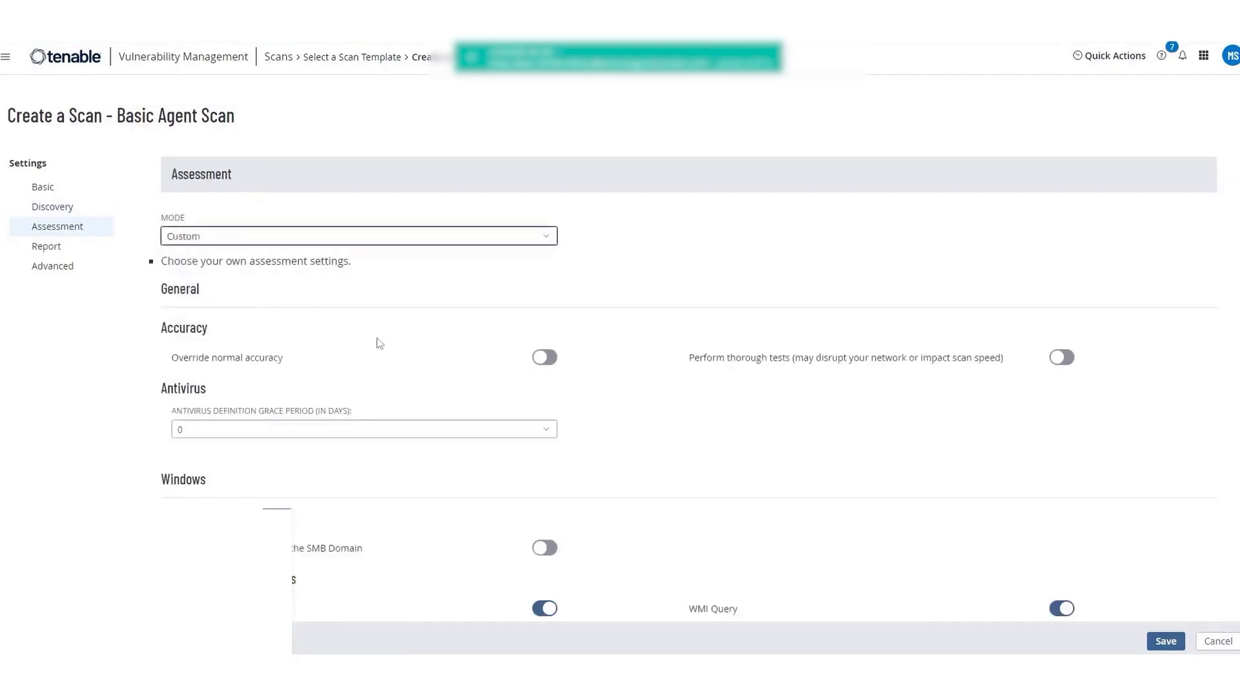
pyautogui.scroll(-1, 377, 336)
pyautogui.moveTo(183, 291); pyautogui.dragTo(292, 298)
pyautogui.scroll(-1, 629, 332)
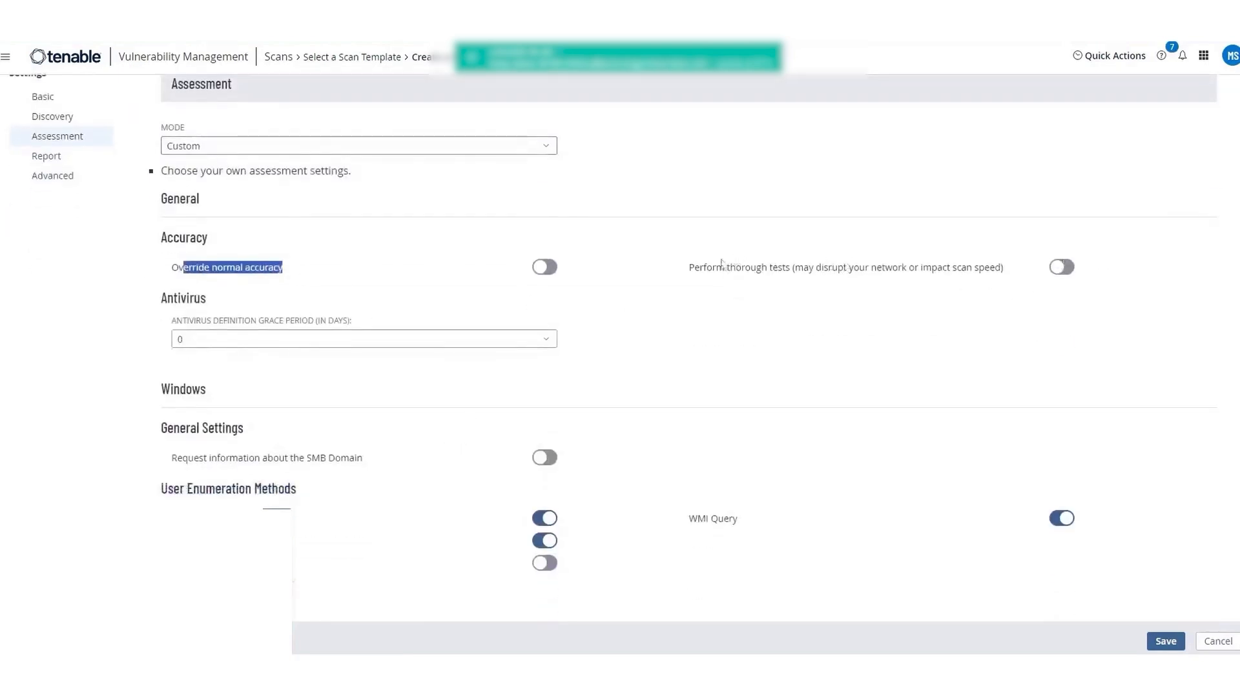
pyautogui.moveTo(712, 267); pyautogui.dragTo(899, 268)
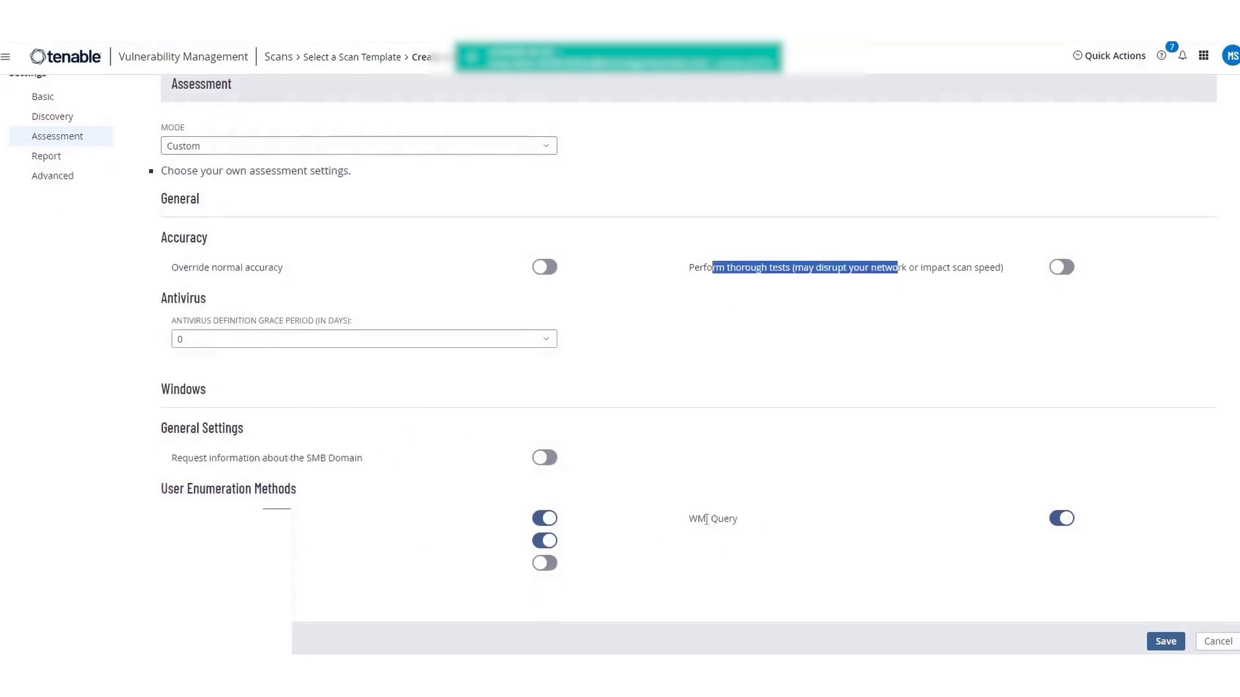
pyautogui.click(44, 155)
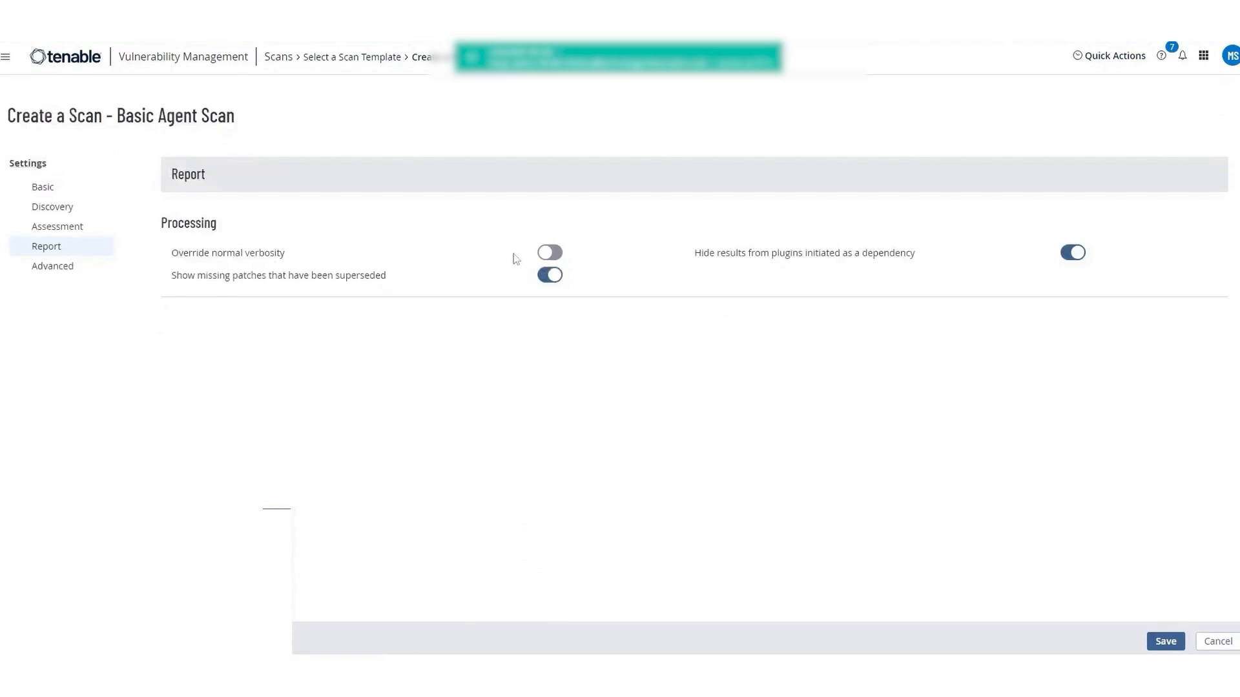
# - Try the Override normal verbosity toggle, revert it to off, and move to the Advanced settings
pyautogui.click(549, 252)
pyautogui.click(321, 279)
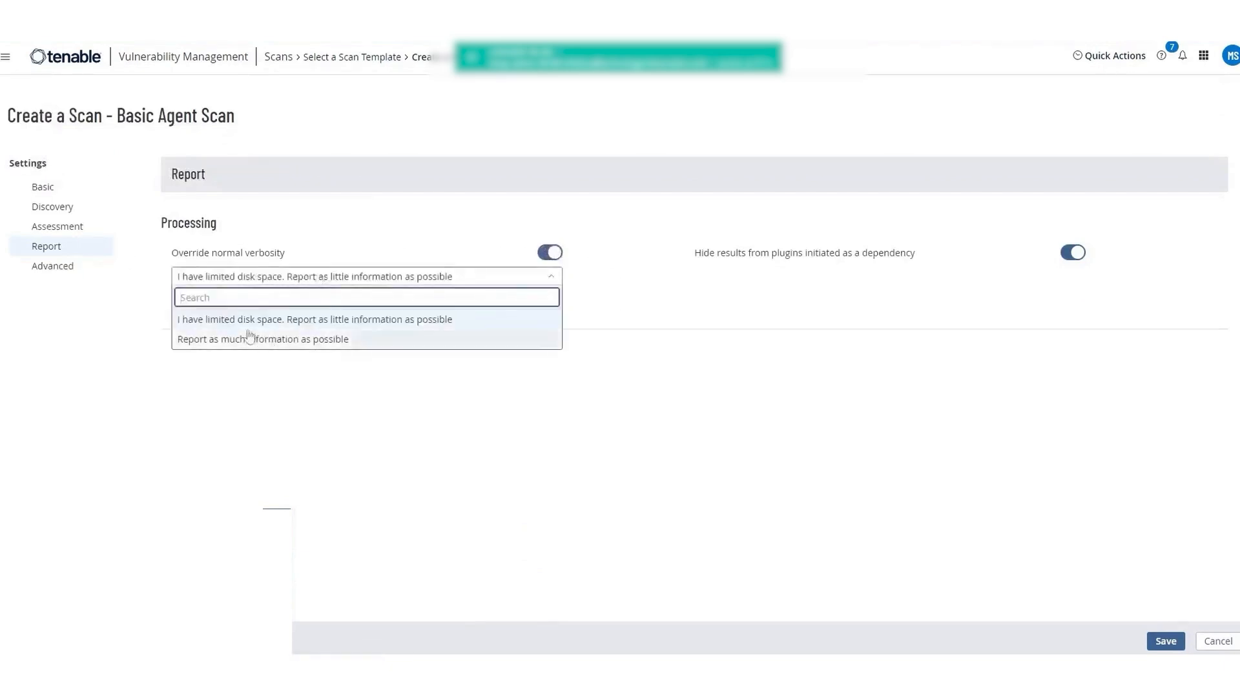
pyautogui.click(412, 238)
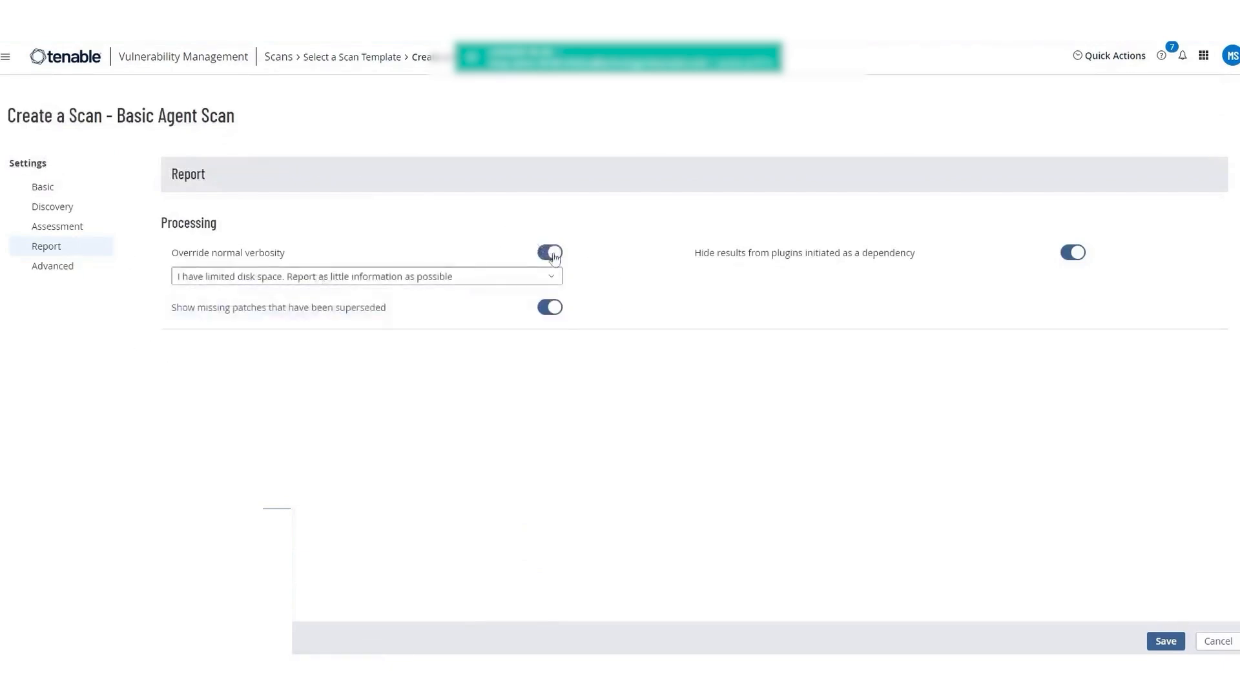
pyautogui.click(550, 252)
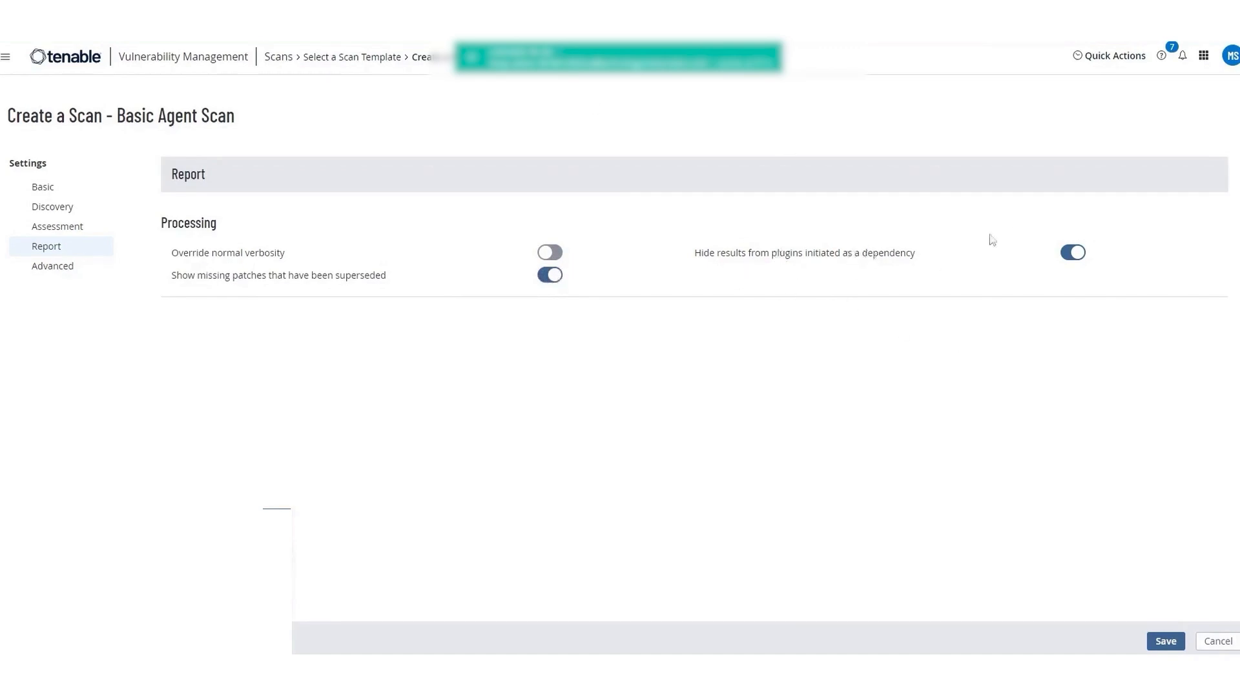
pyautogui.click(64, 274)
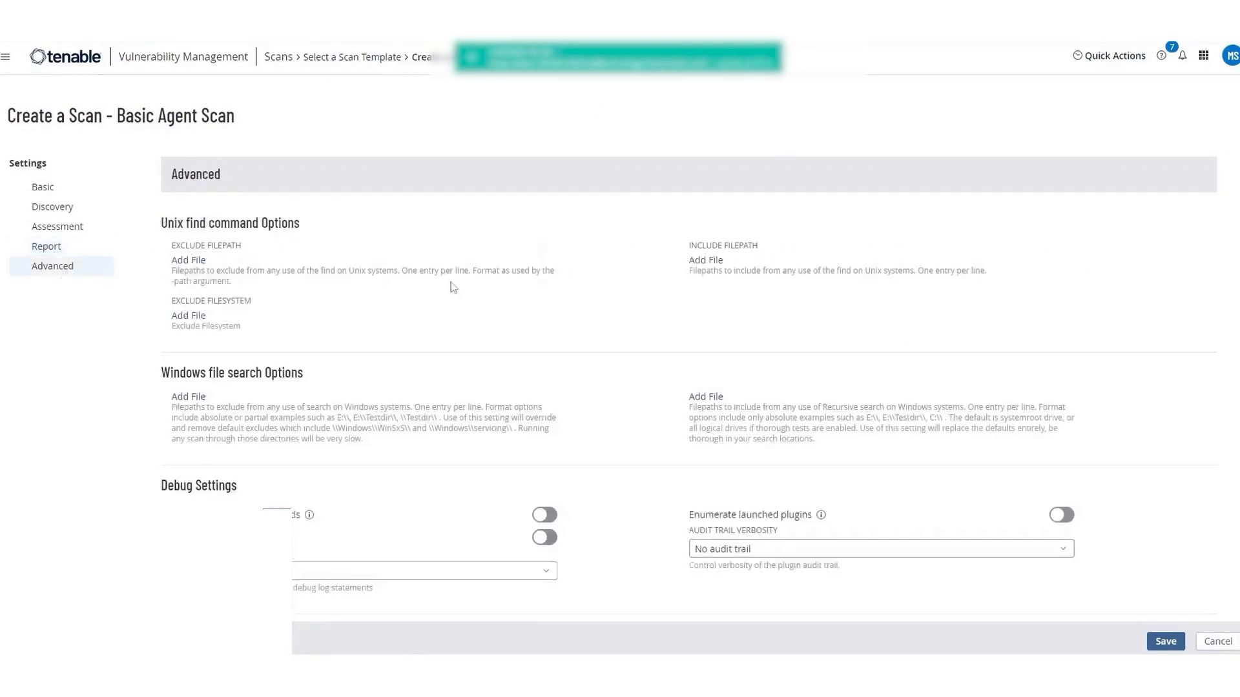
pyautogui.scroll(-2, 453, 283)
pyautogui.scroll(-1, 228, 209)
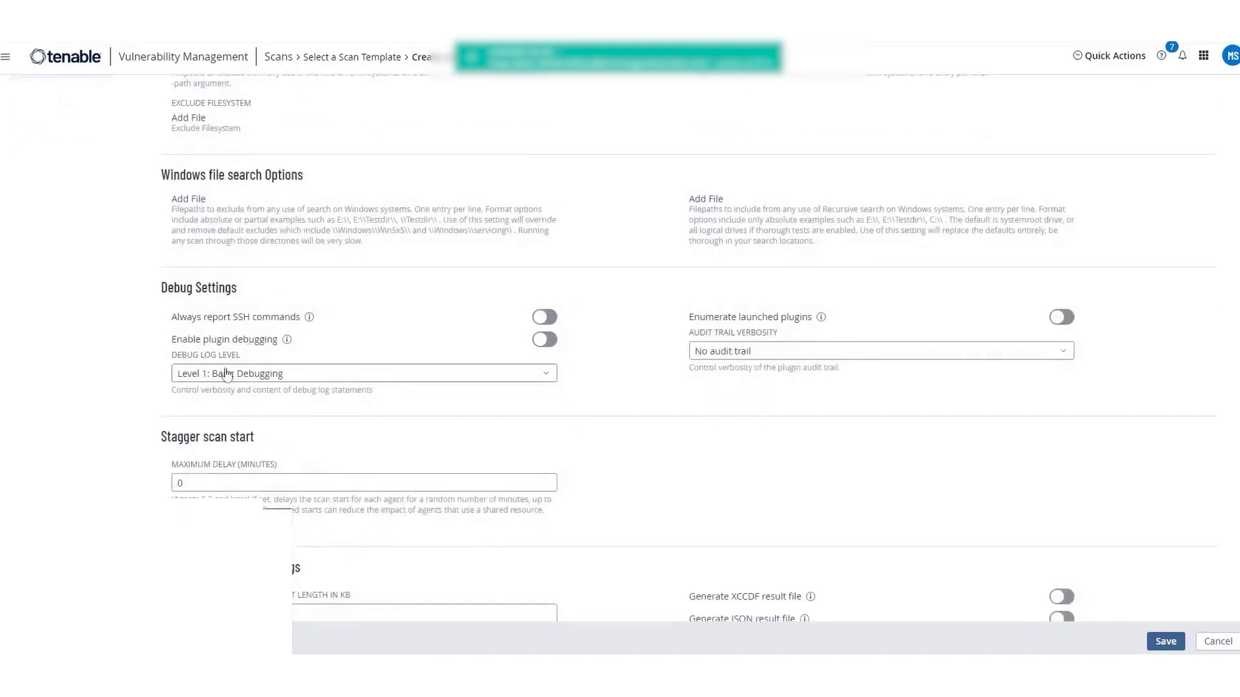
pyautogui.scroll(3, 359, 299)
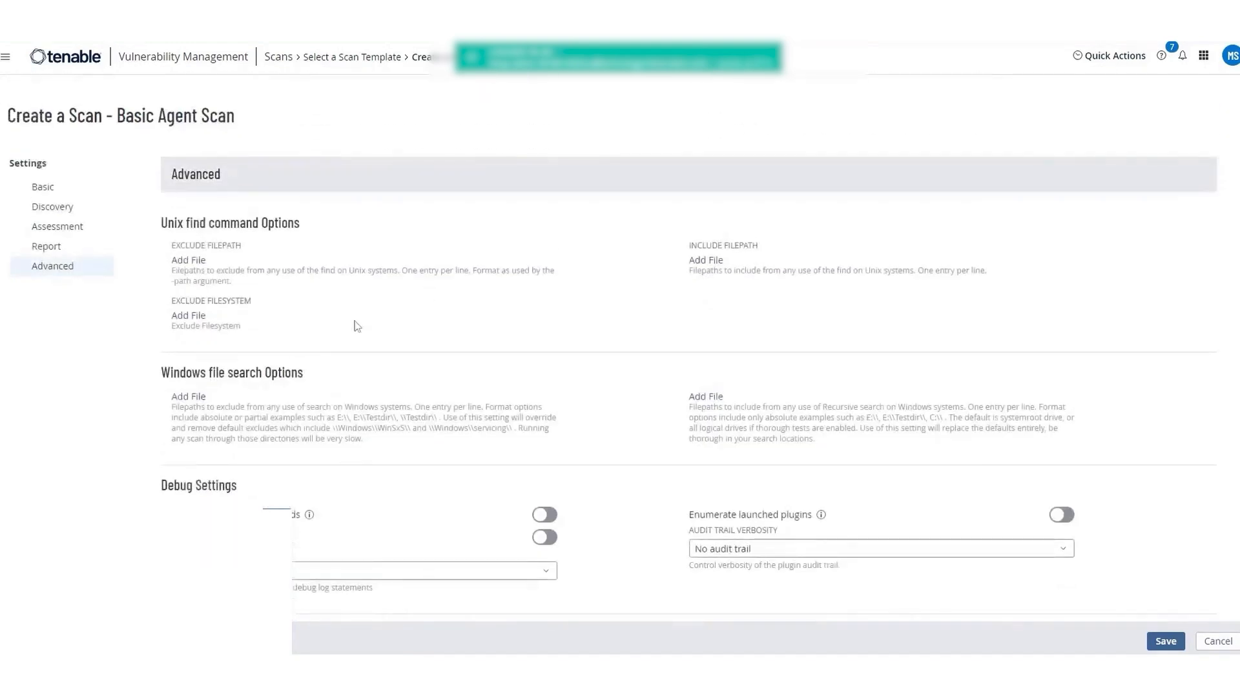